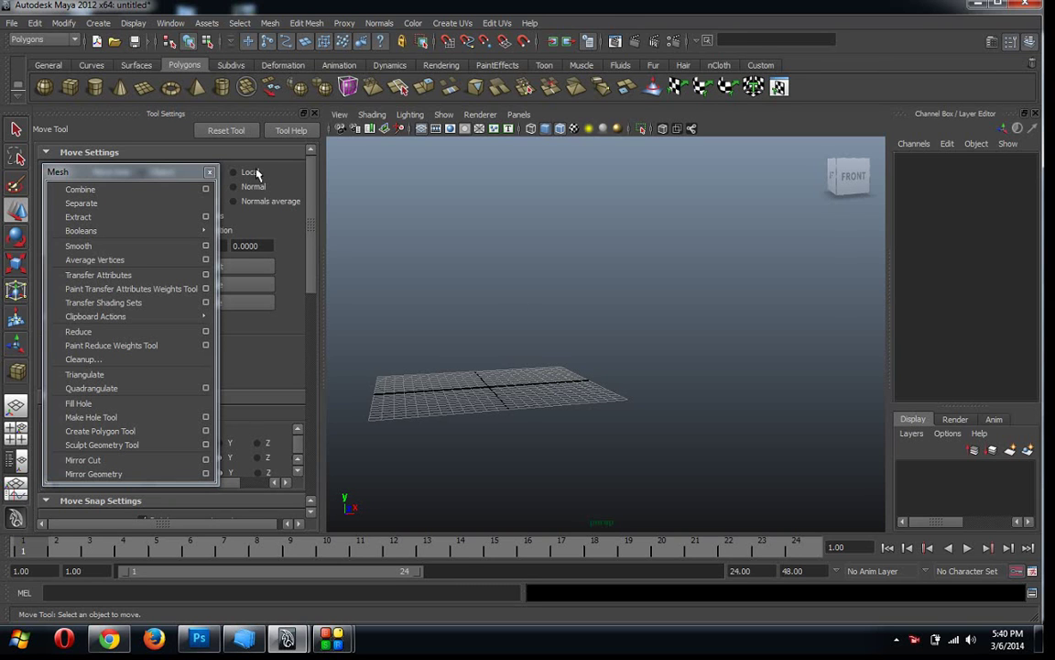
Close the torn-off Mesh menu and Tool Settings panel, then tilt the view down onto the grid
click(209, 171)
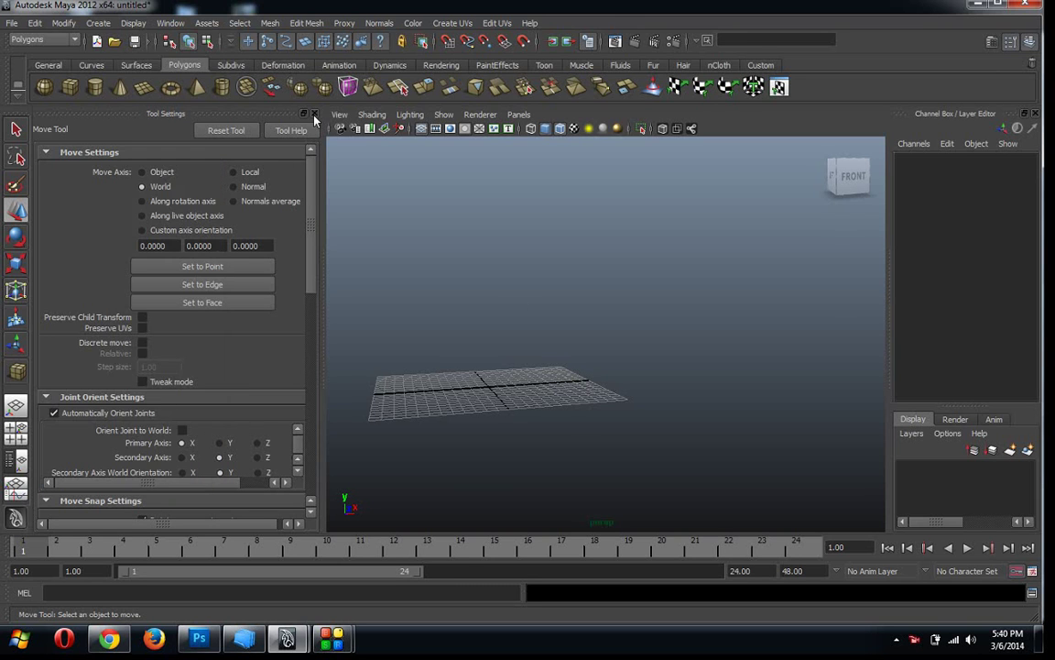
click(310, 114)
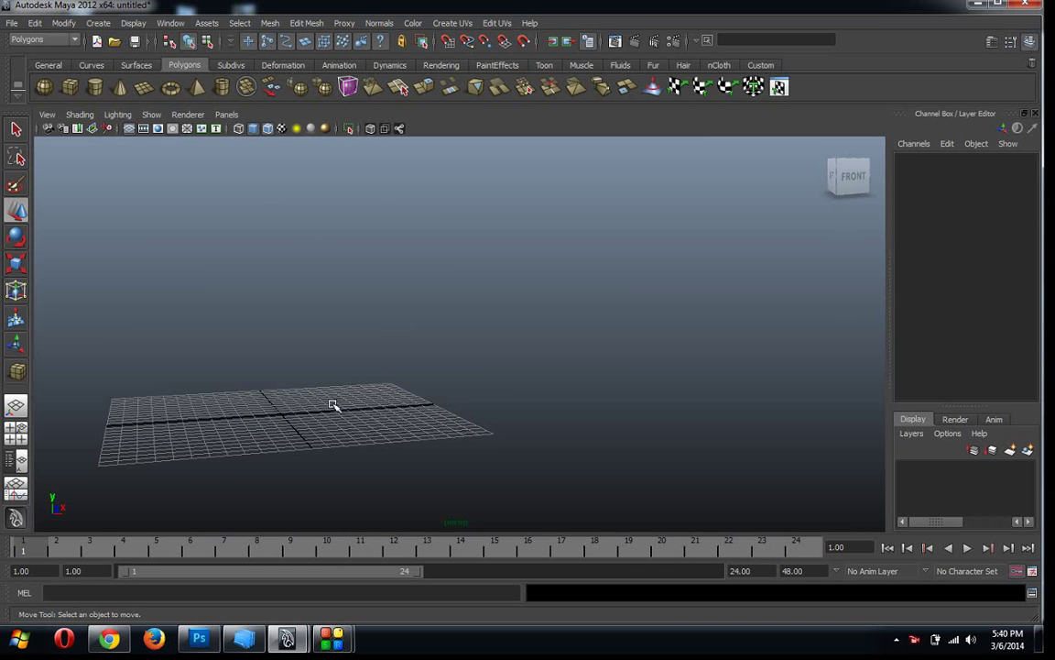
alt+middle_drag(377, 405, 490, 405)
alt+drag(490, 405, 484, 380)
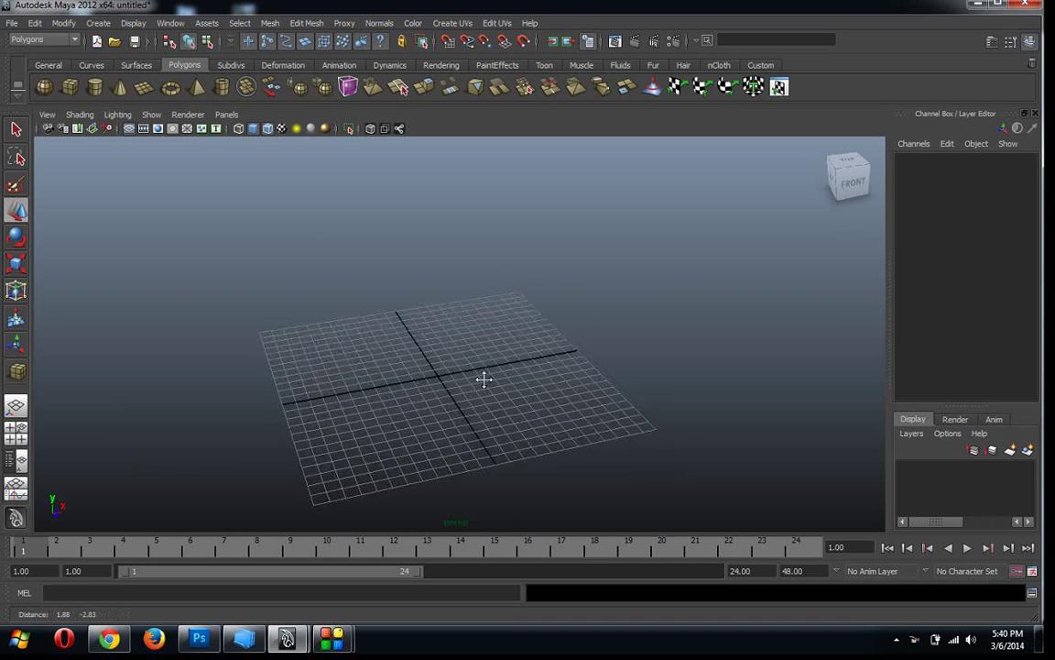
alt+middle_drag(484, 379, 483, 381)
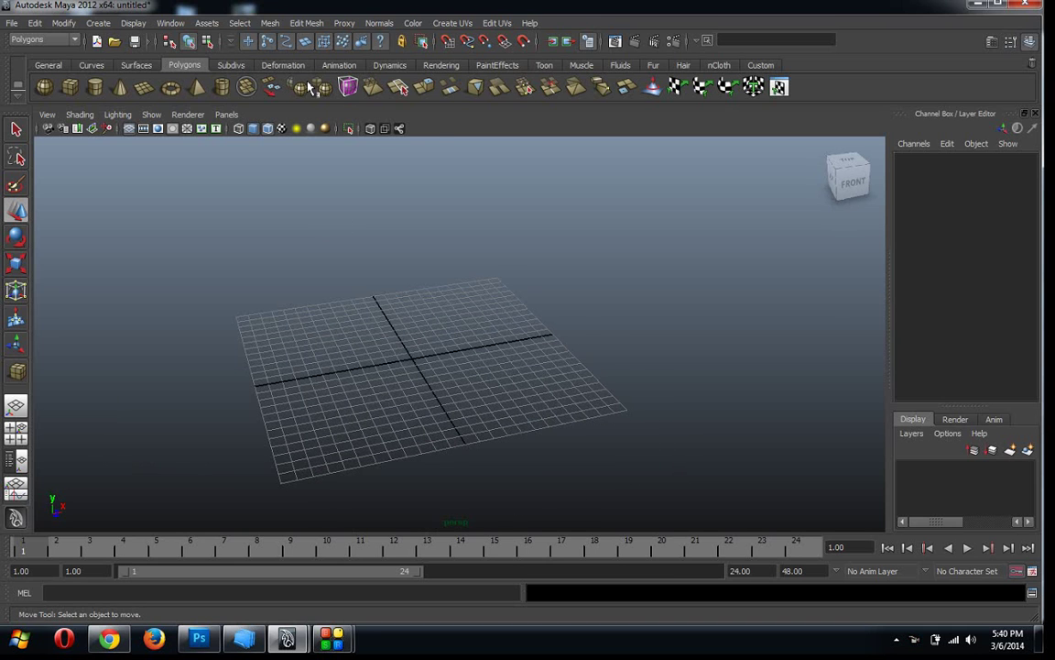
Tear off Edit Mesh into a floating window and draw a polygon cube near the grid centre
click(308, 23)
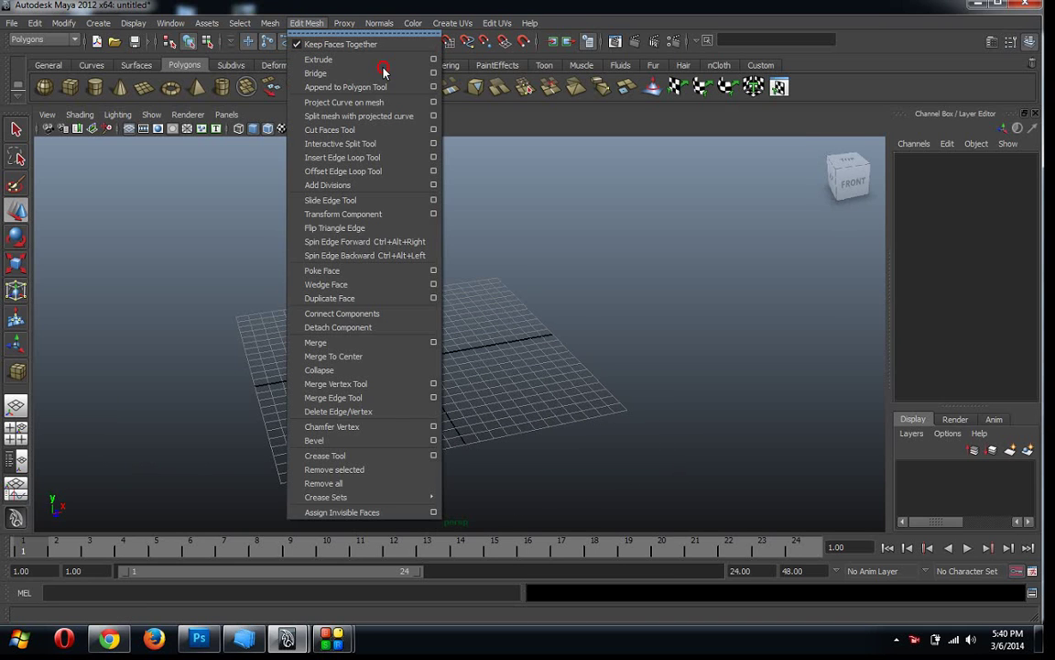
click(307, 23)
click(307, 23)
click(352, 34)
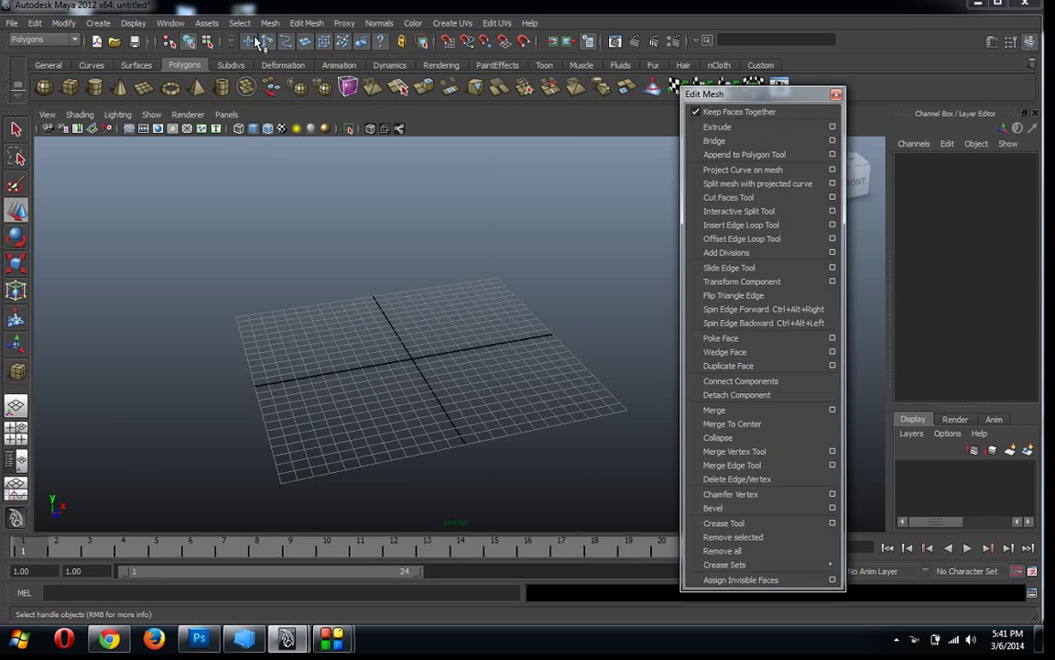
click(70, 87)
mouse_move(377, 348)
mouse_down()
mouse_move(507, 335)
mouse_move(502, 302)
mouse_up()
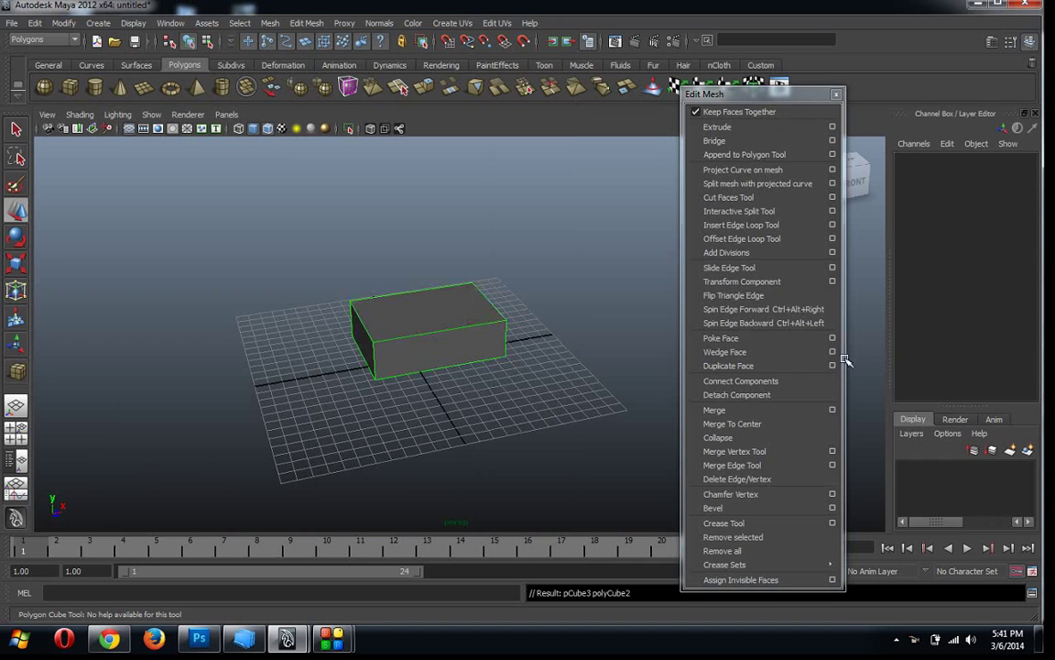
Set pCube3's subdivisions to 3 in width and depth and 1 in height
click(924, 325)
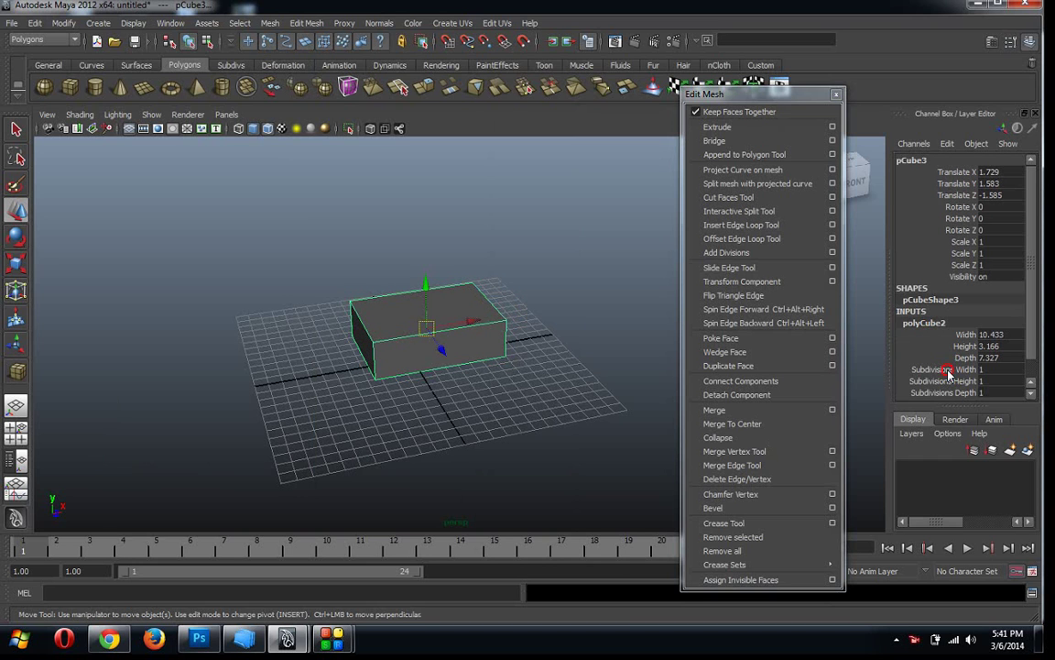
drag(944, 370, 944, 392)
middle_drag(593, 315, 604, 314)
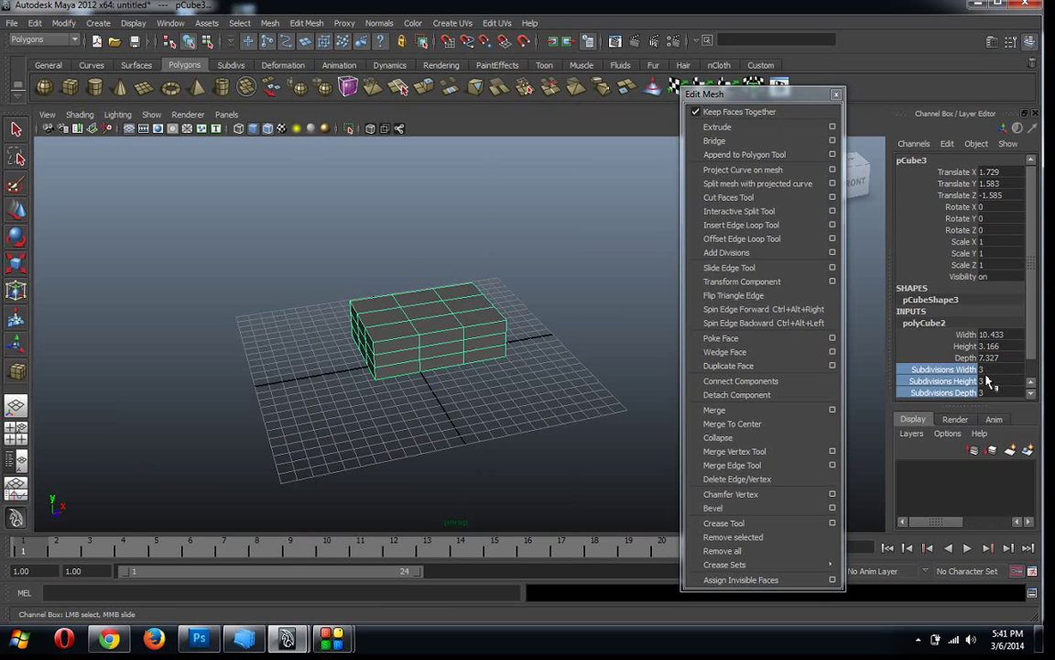
click(944, 381)
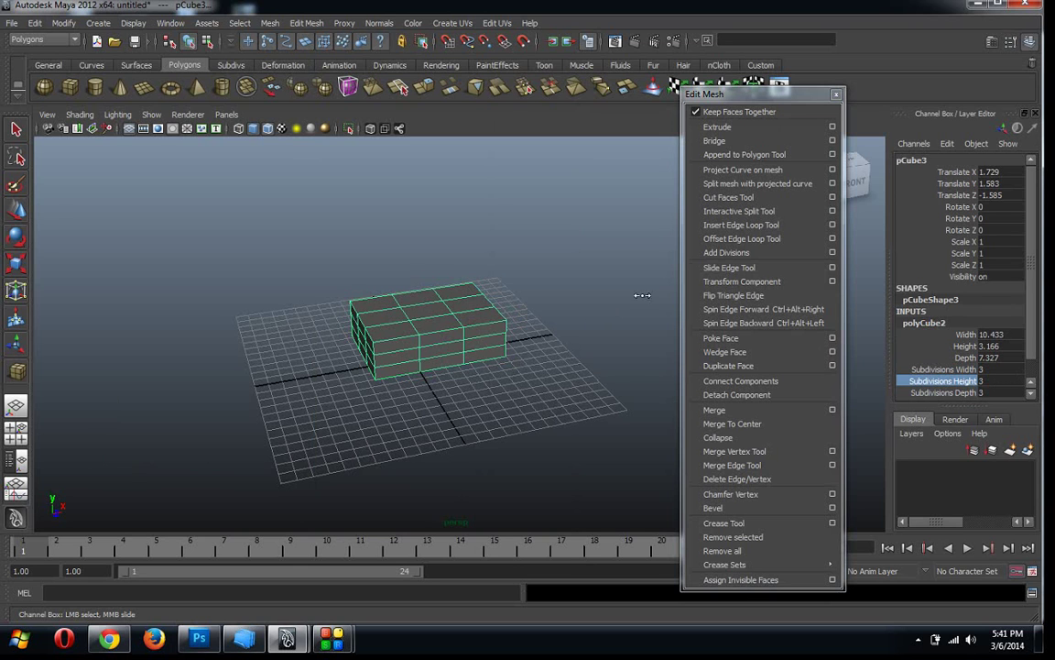
middle_drag(640, 297, 575, 303)
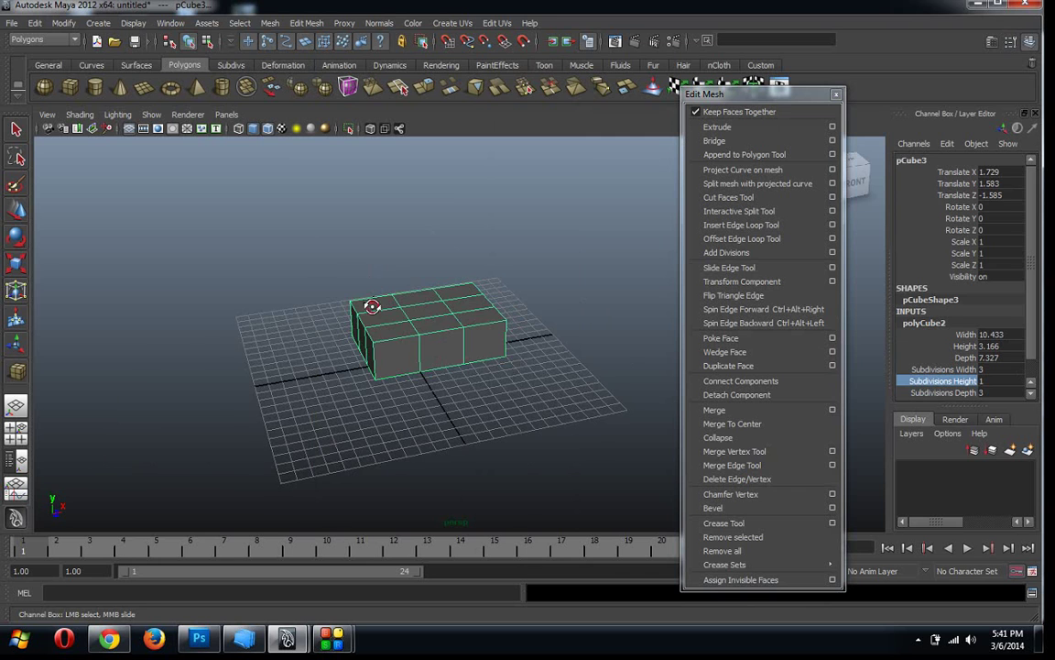
alt+drag(336, 276, 417, 314)
right_drag(410, 309, 405, 275)
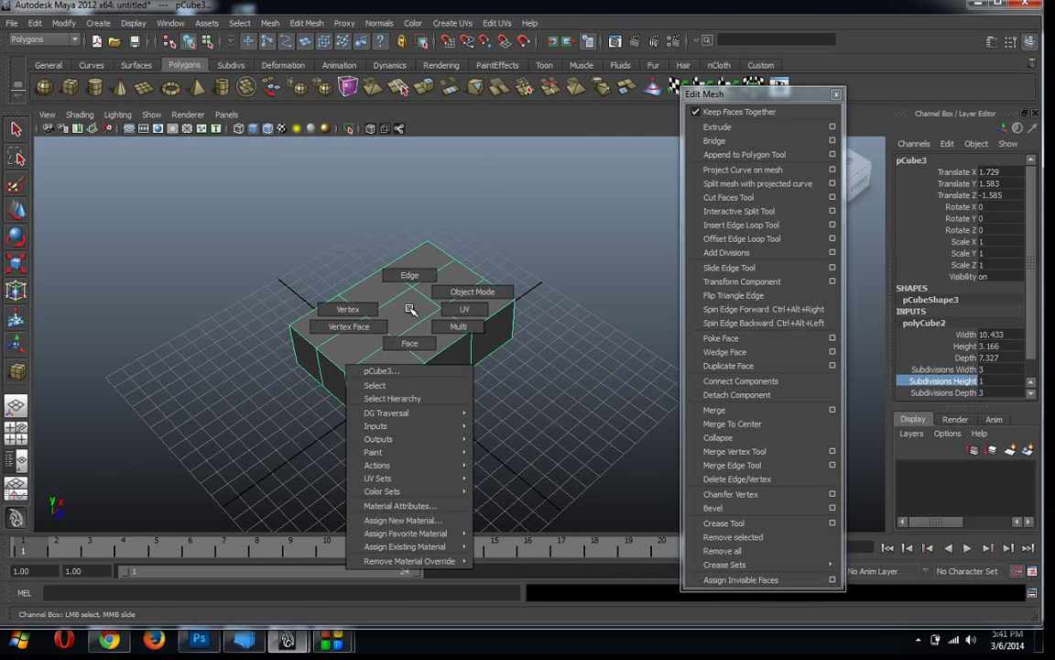
click(413, 317)
key(w)
click(403, 308)
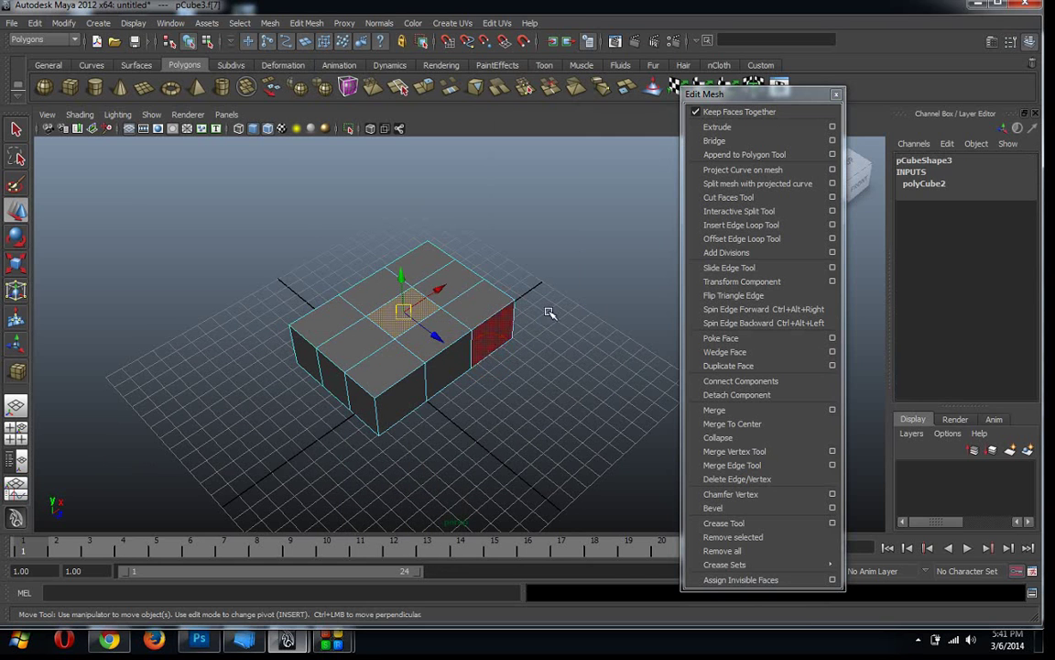
click(742, 127)
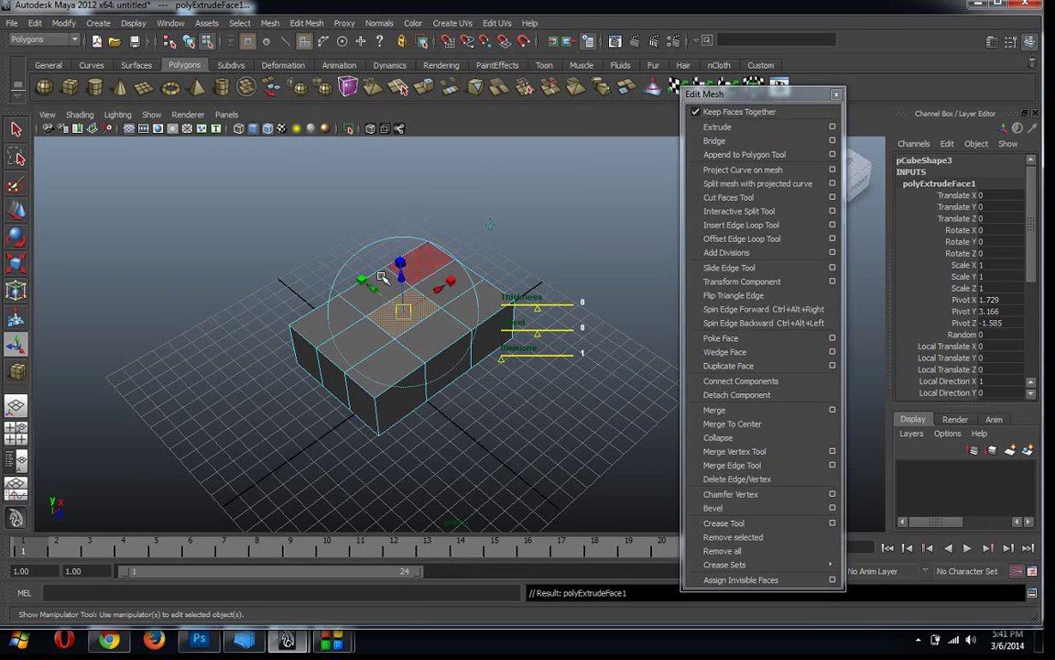
drag(402, 261, 404, 192)
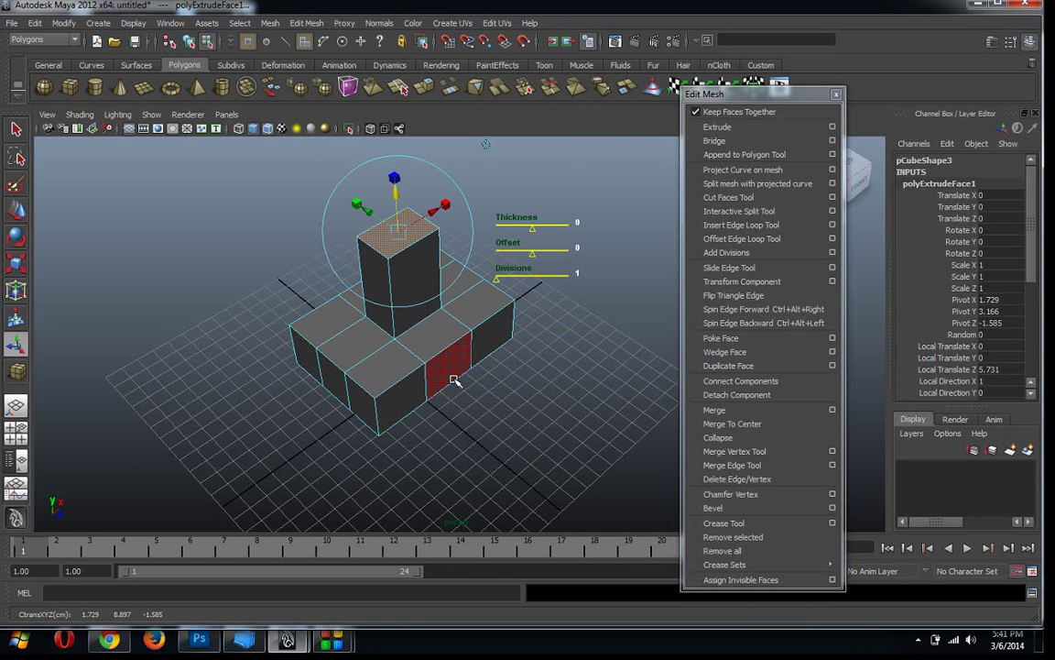
key(ctrl+z)
key(ctrl+z)
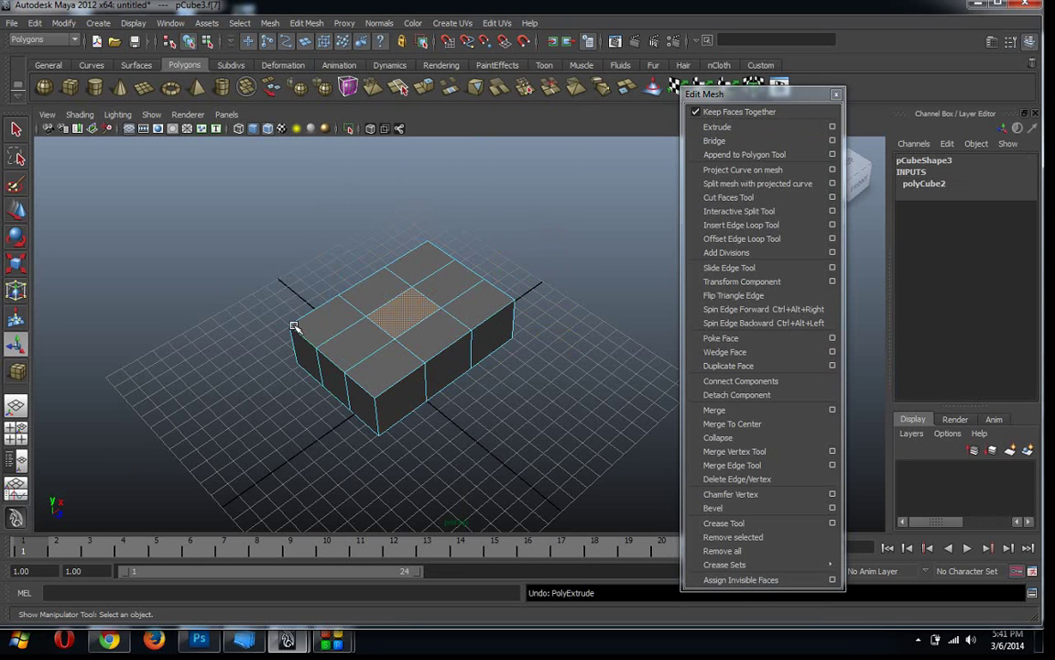
key(ctrl+z)
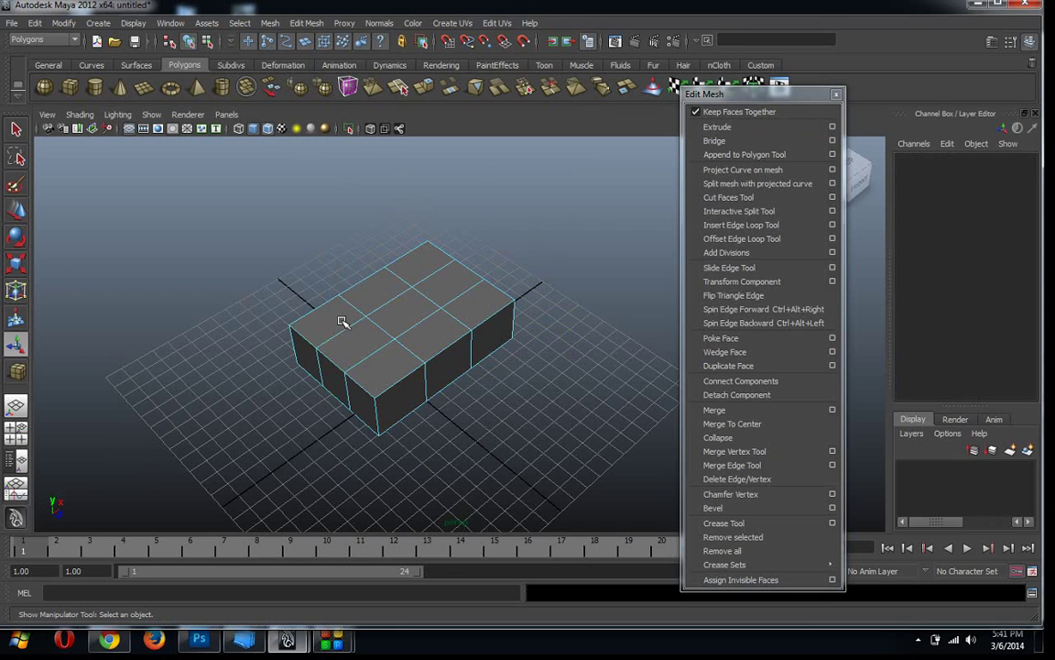
Switch to face mode and select all nine top faces of the box
right_drag(348, 345, 348, 376)
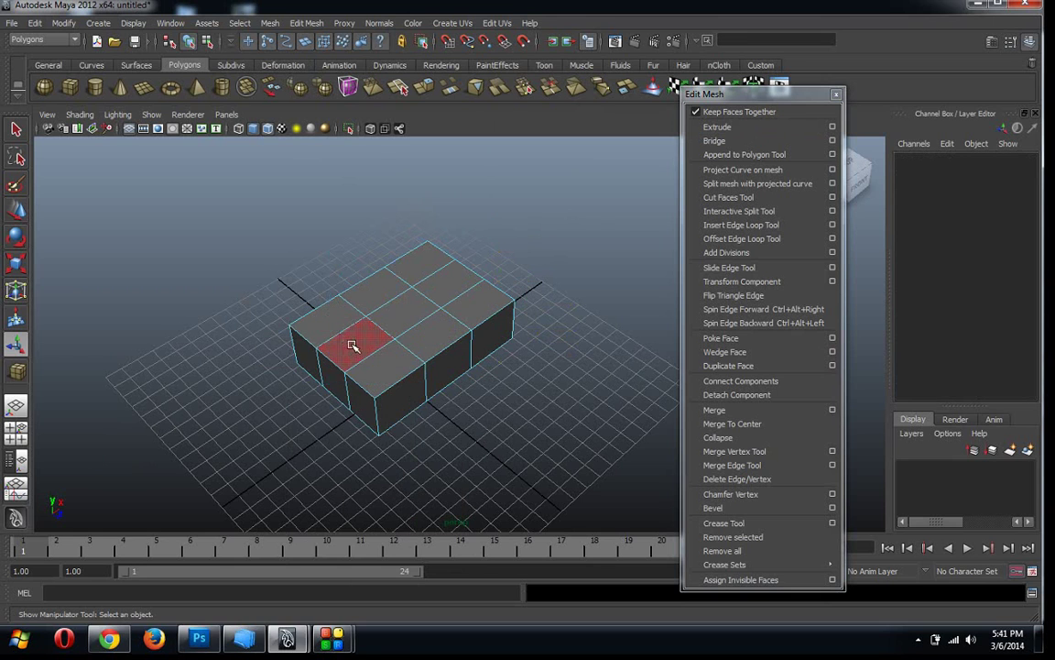
click(348, 340)
shift+click(328, 322)
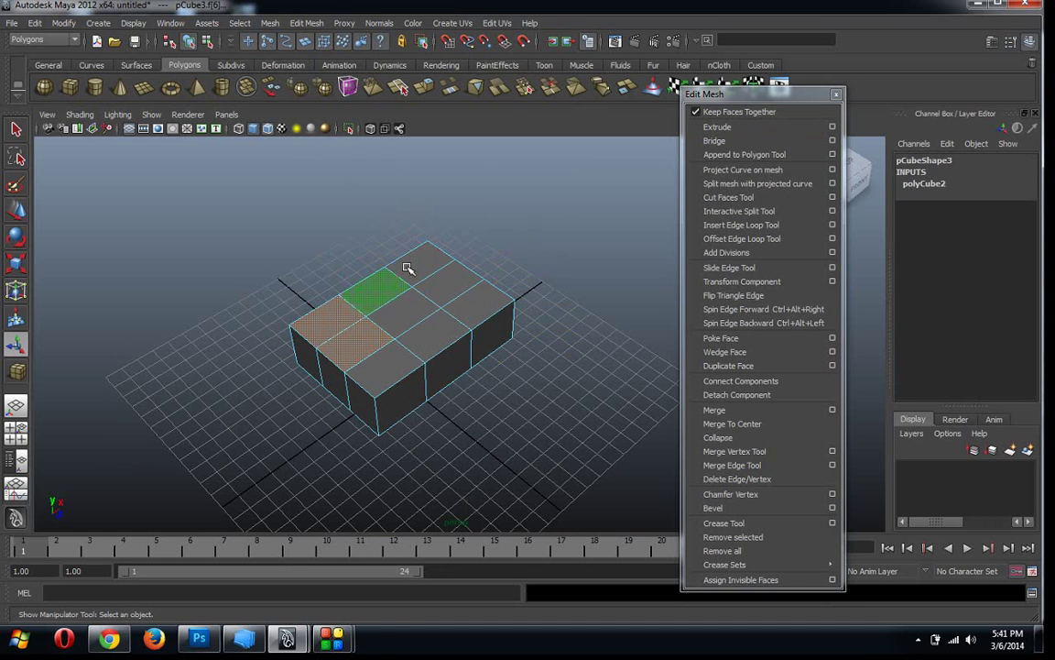
shift+click(371, 295)
shift+click(415, 264)
shift+click(449, 280)
shift+click(476, 311)
shift+click(387, 352)
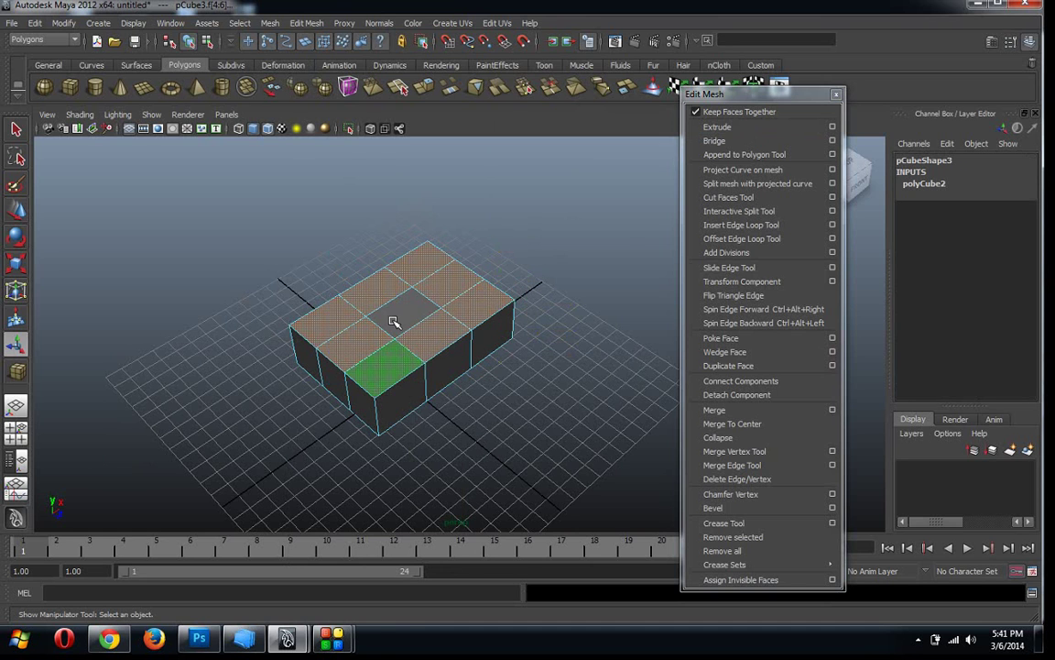
shift+click(403, 310)
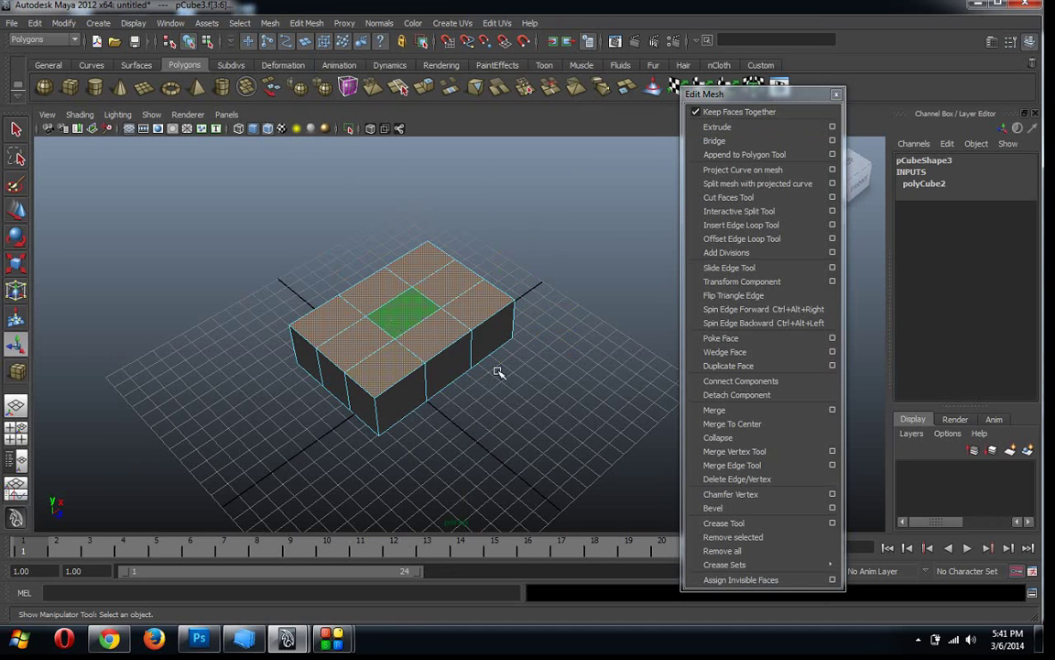
Extrude the nine top faces upward into a second tier, then select one front top face
click(733, 129)
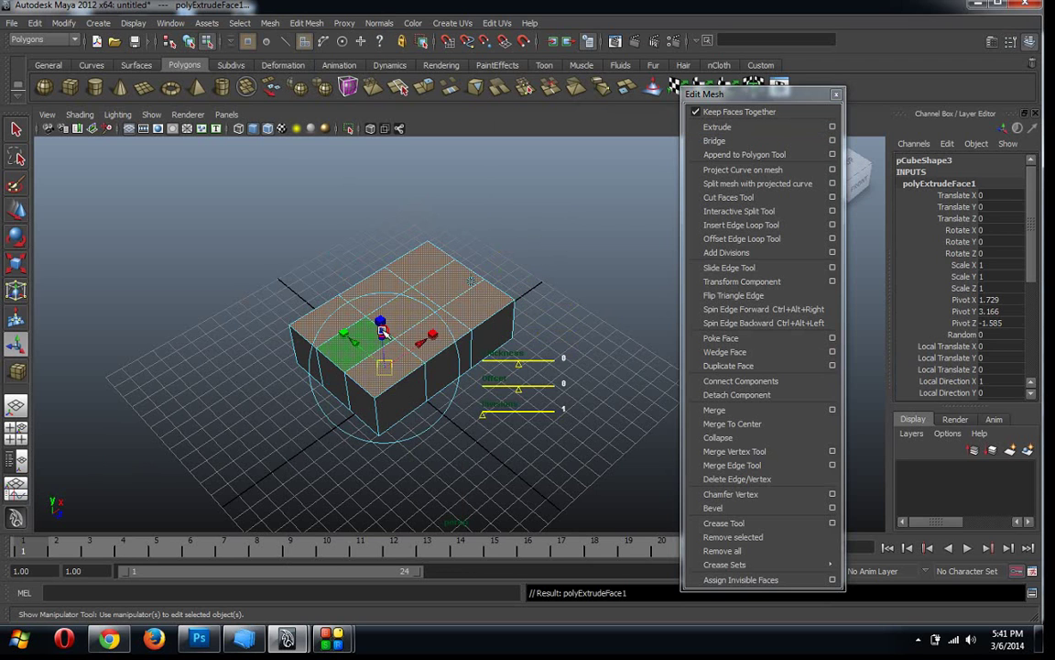
drag(382, 332, 375, 275)
click(328, 309)
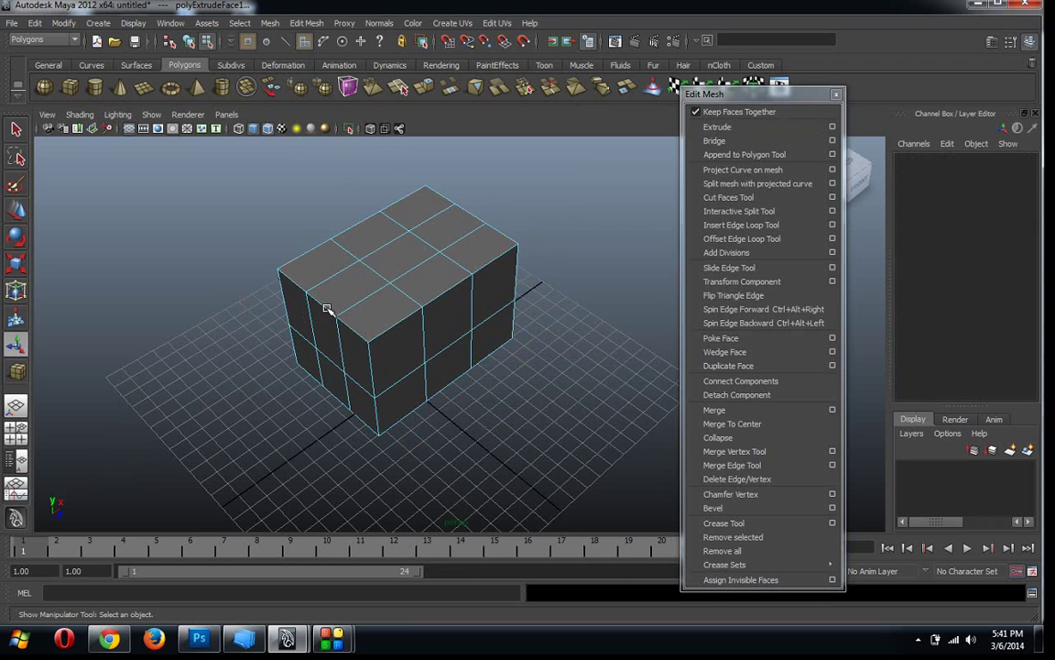
click(381, 316)
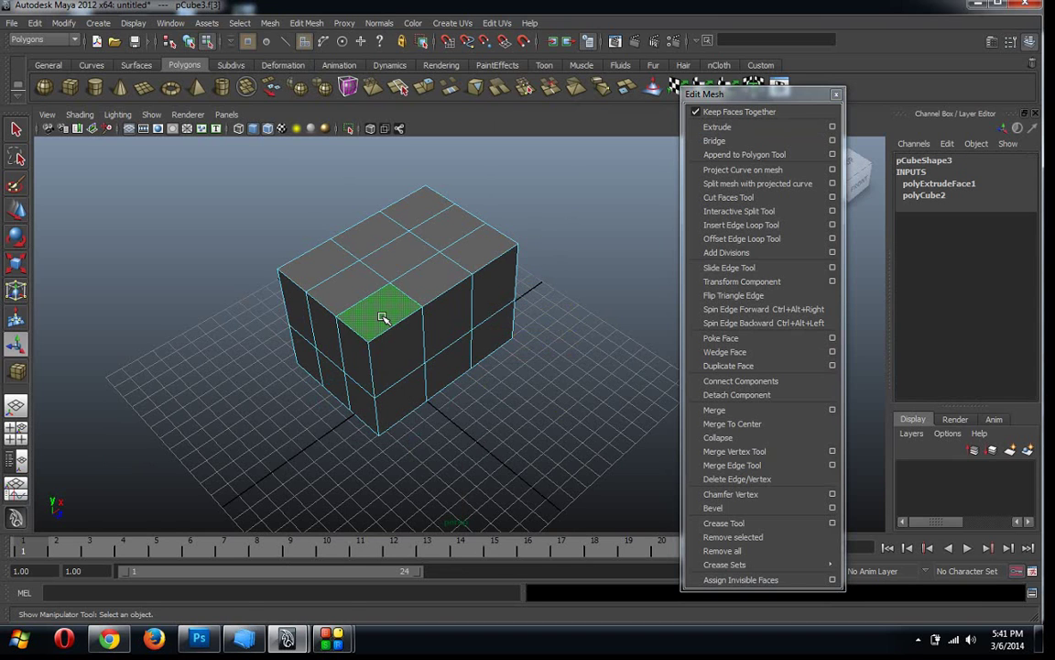
Try moving the selected top face with the Move tool, then undo it
key(w)
drag(383, 317, 380, 308)
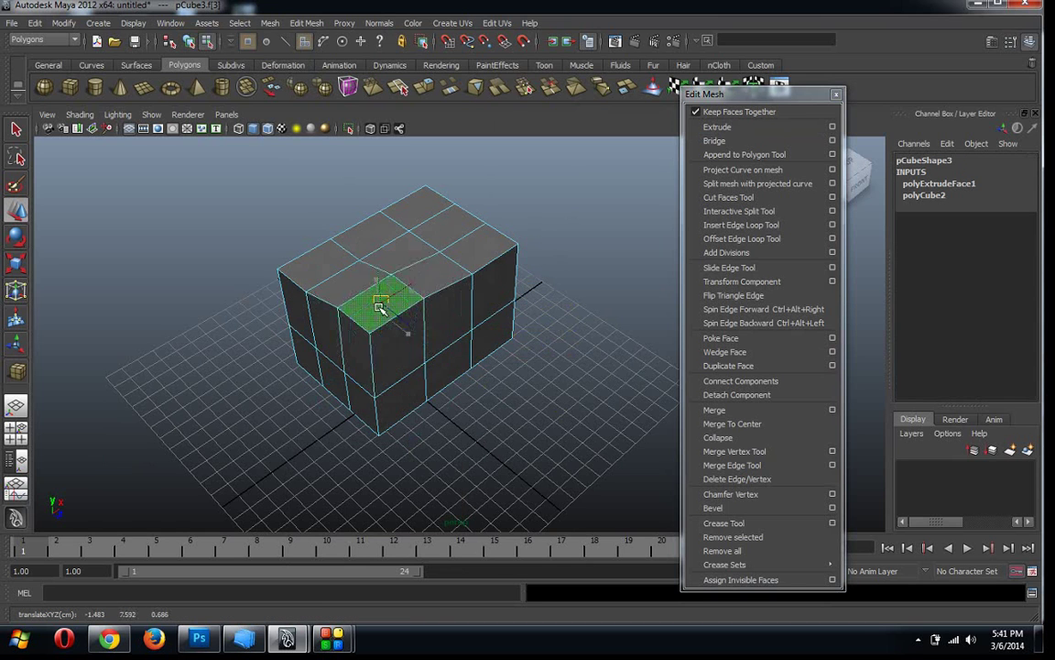
key(ctrl+z)
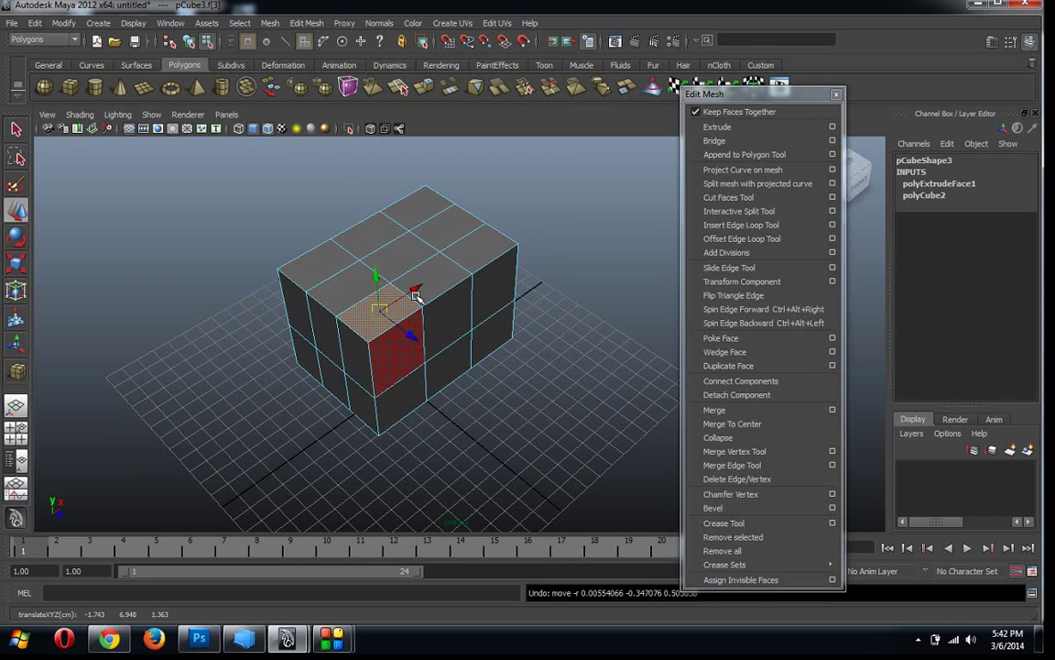
Select the rest of the top faces, turn off Keep Faces Together, and extrude them upward
shift+click(427, 277)
shift+click(446, 233)
shift+click(403, 215)
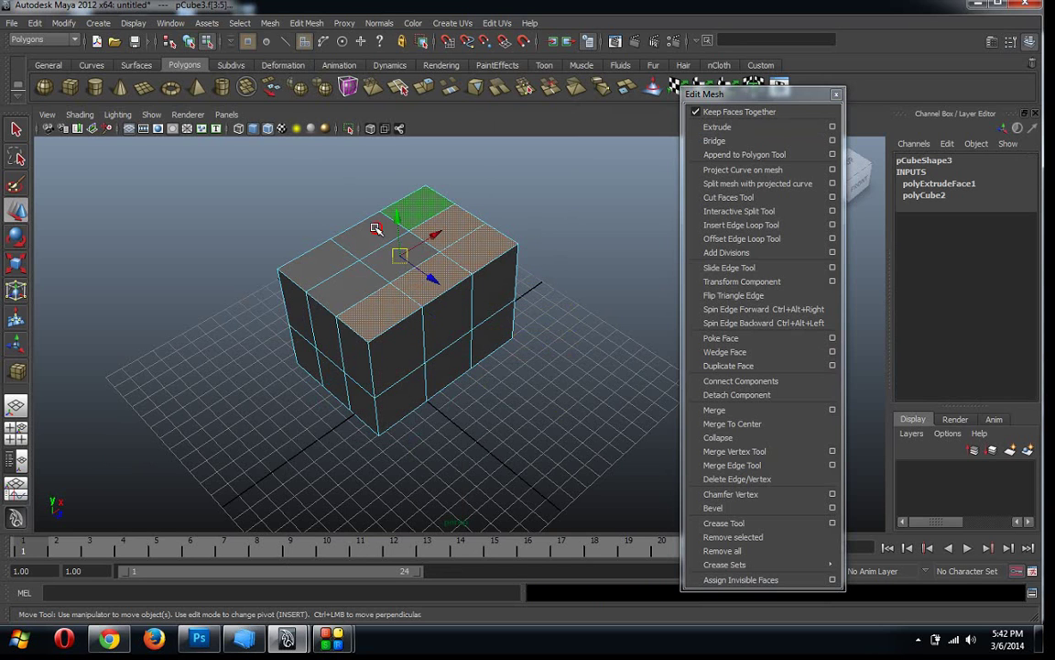
shift+click(344, 293)
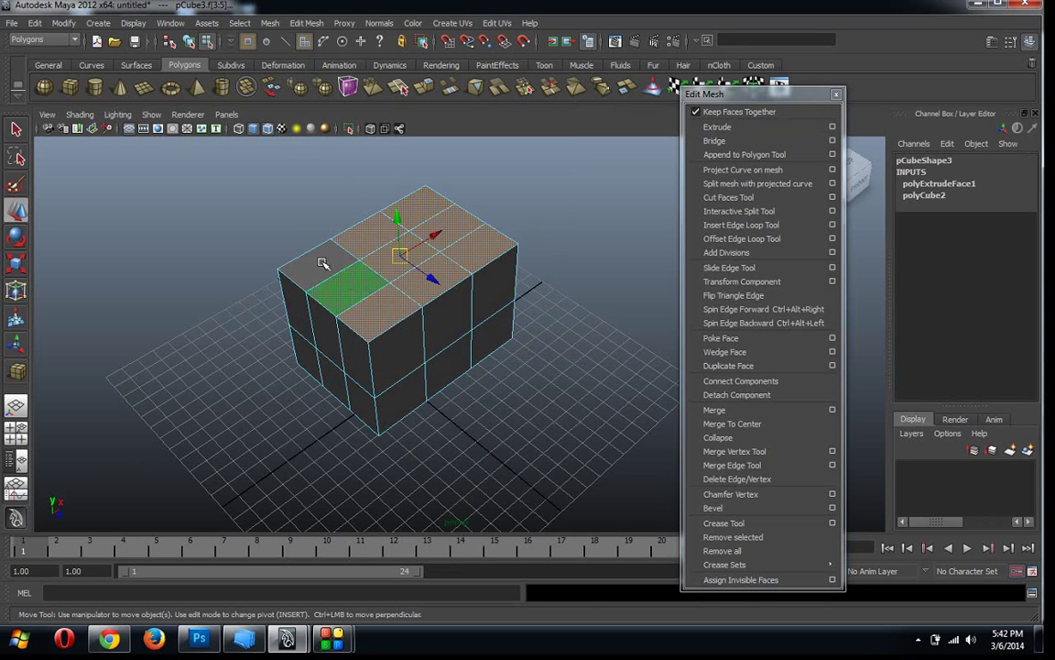
shift+click(316, 261)
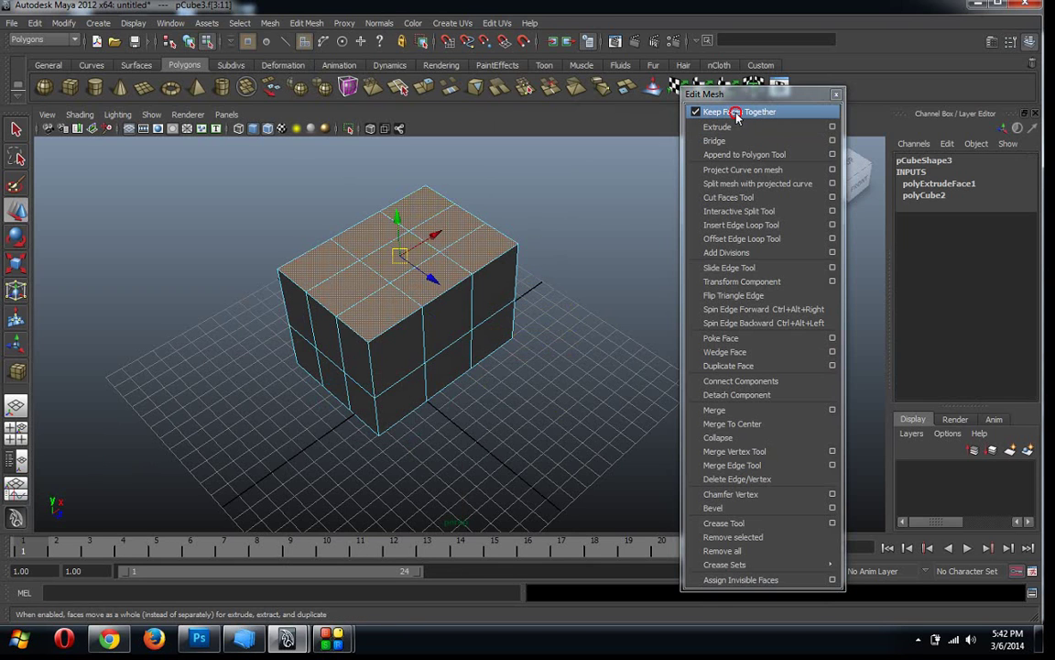
click(737, 112)
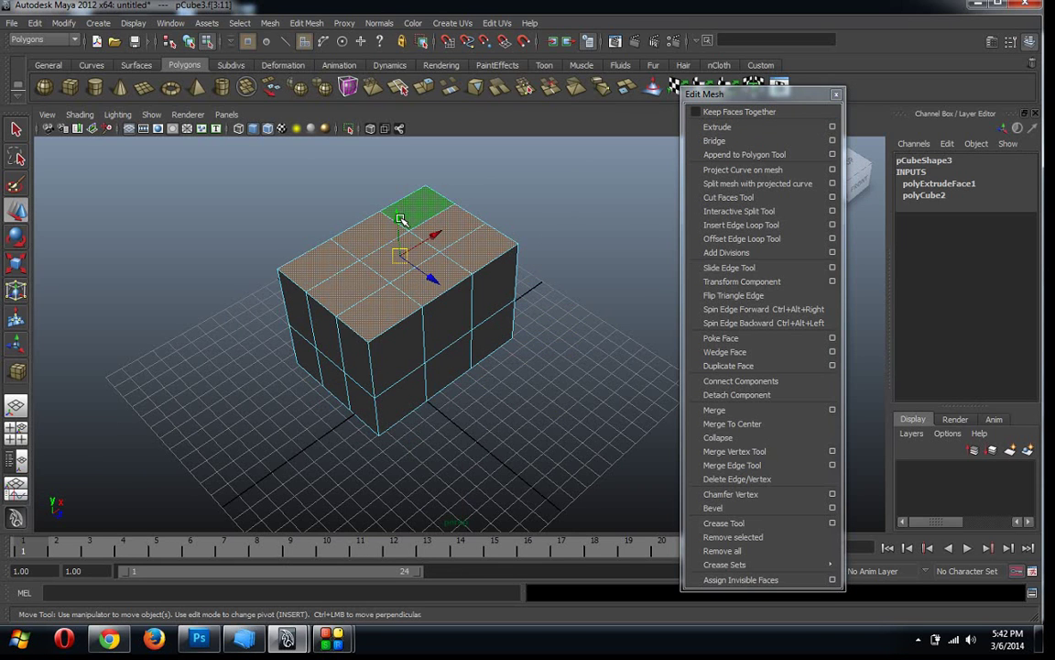
drag(400, 220, 404, 214)
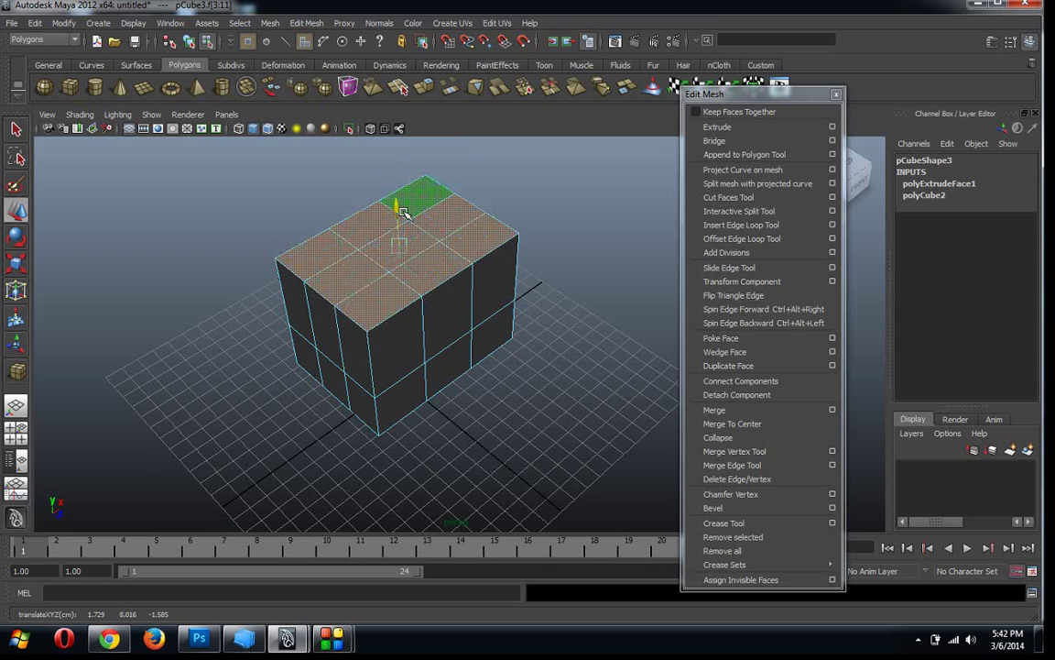
click(717, 127)
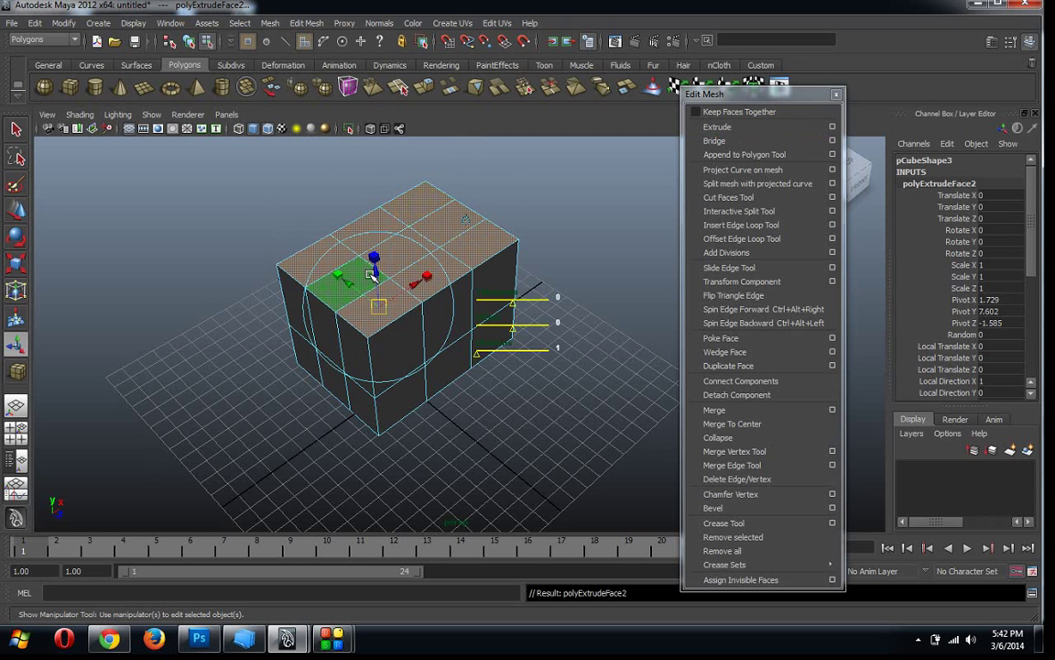
drag(374, 275, 370, 252)
Try pushing one top face down and sliding a neighbour into a ramp, undoing the last move
click(405, 302)
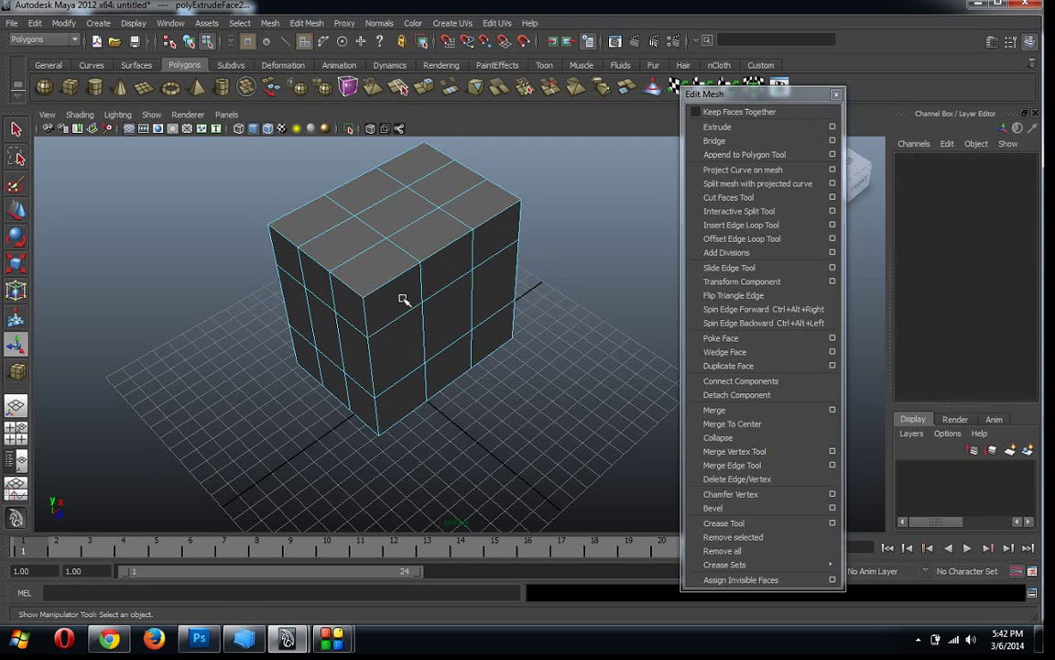
click(370, 275)
key(w)
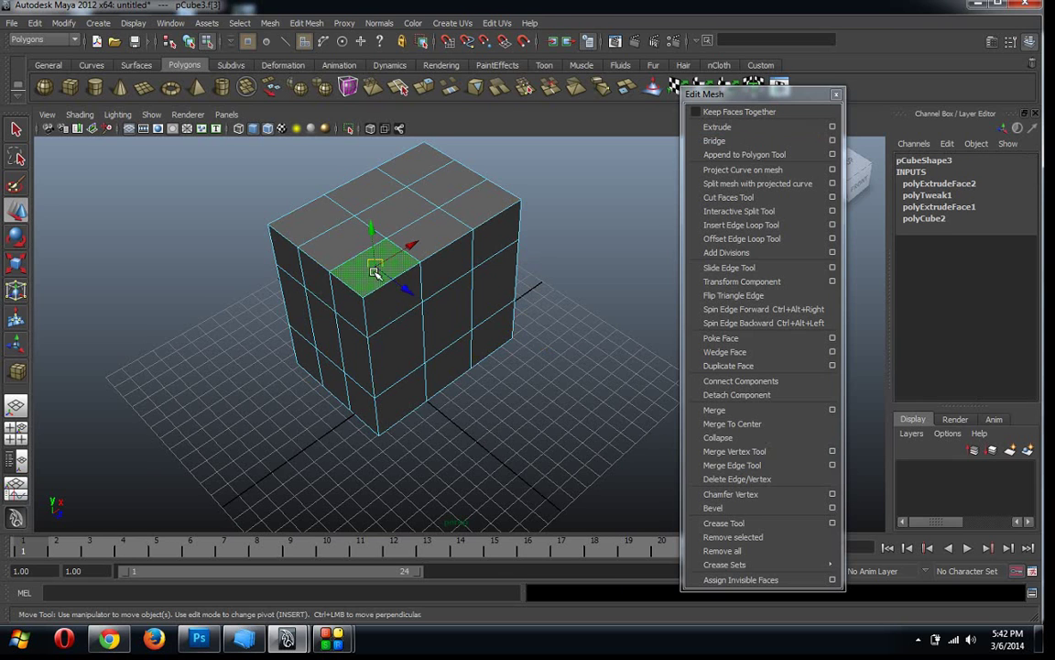
drag(376, 295, 377, 321)
click(393, 223)
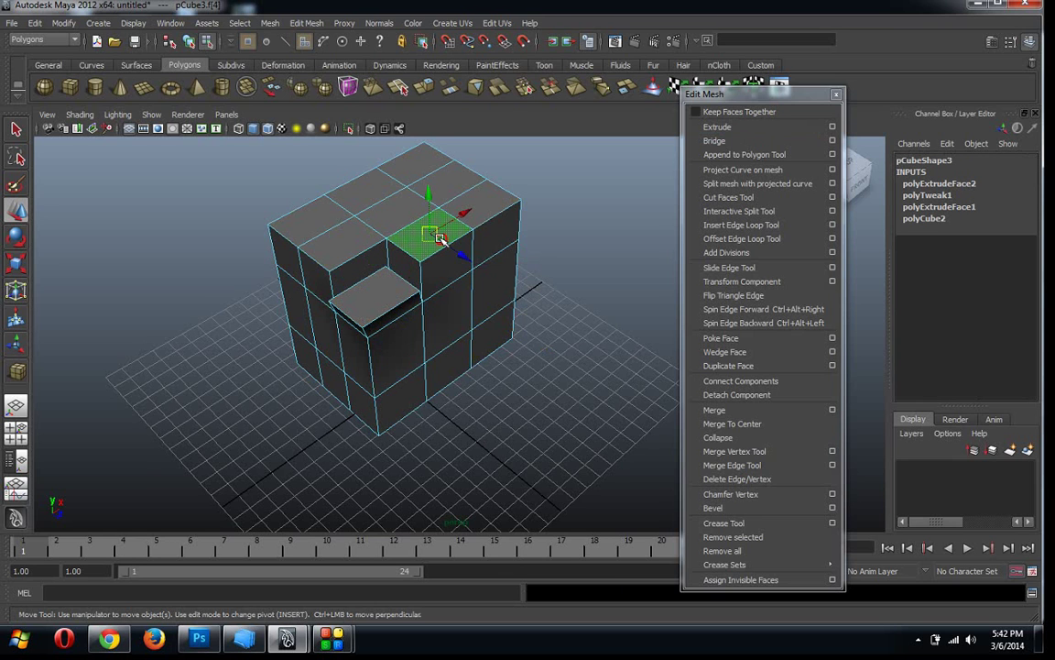
drag(396, 220, 465, 251)
key(ctrl+z)
key(ctrl+z)
key(ctrl+z)
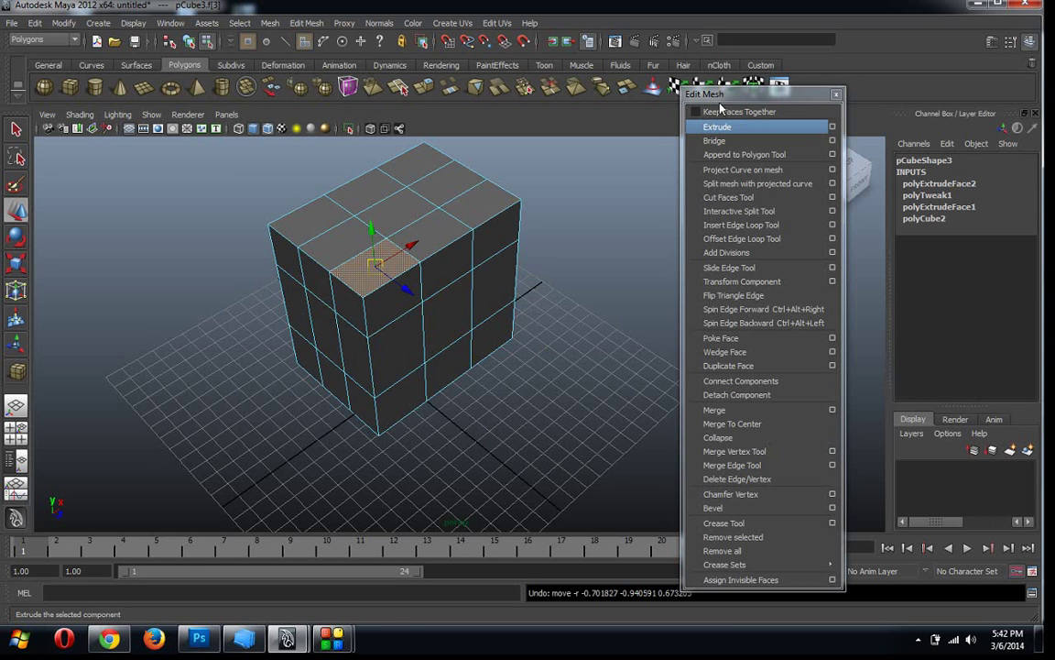
Switch pCube3 from face editing back to Object Mode
right_drag(443, 212, 495, 198)
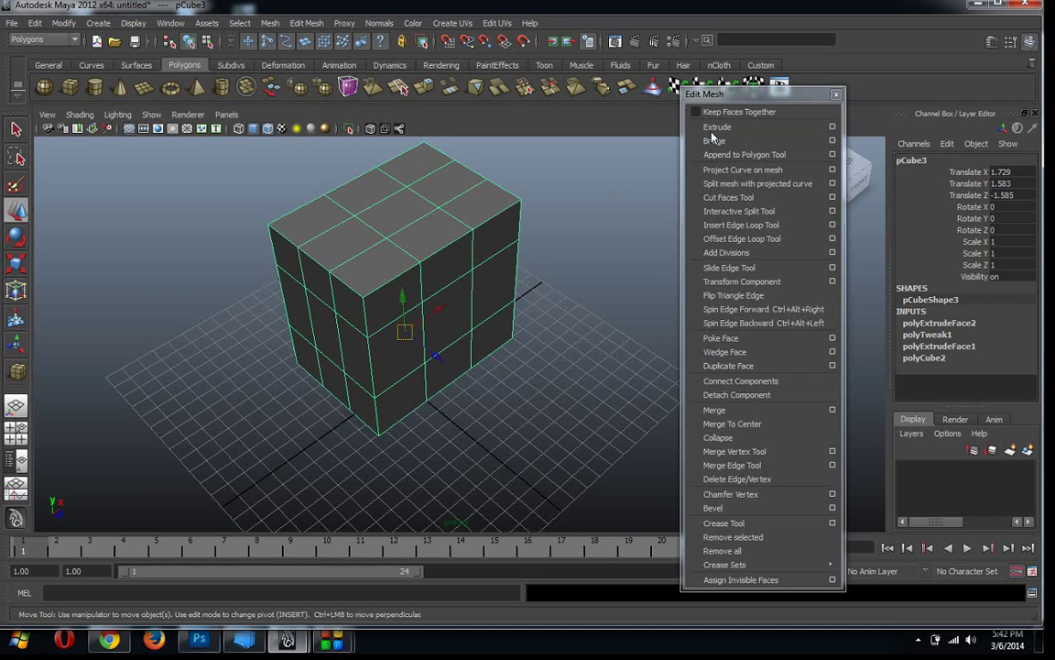
Extrude the centre top face upward into a small raised block
right_click(415, 217)
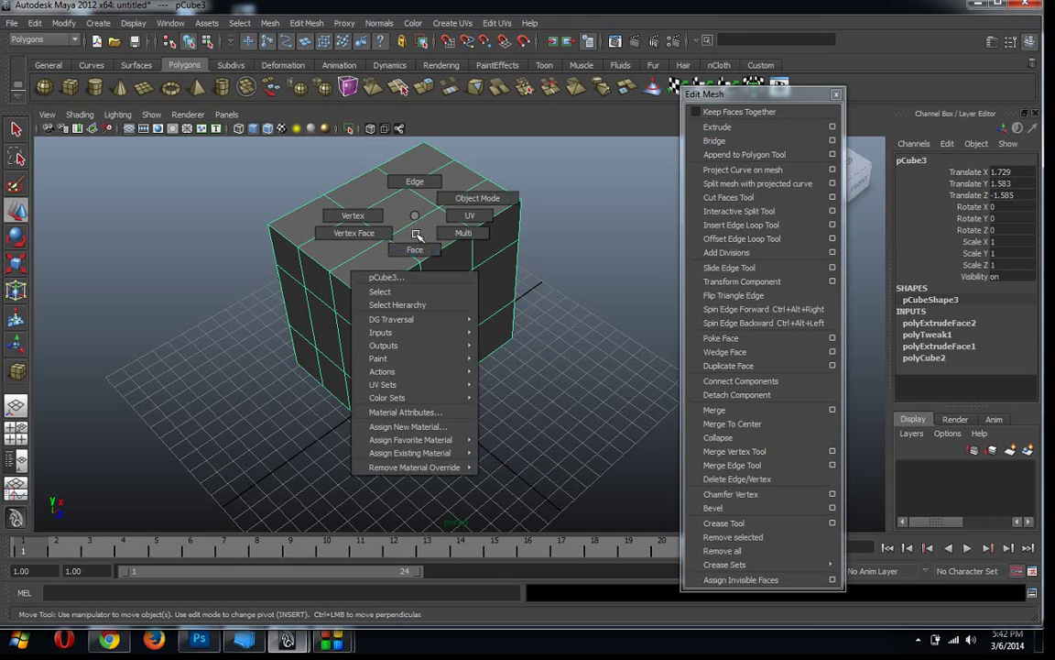
click(415, 249)
click(392, 212)
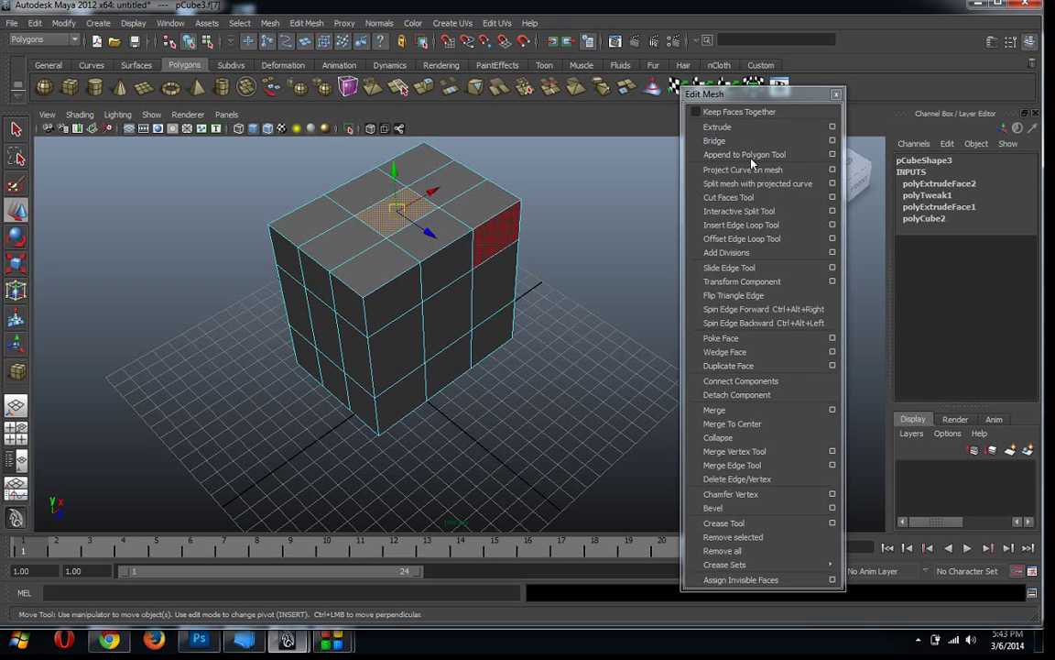
click(719, 127)
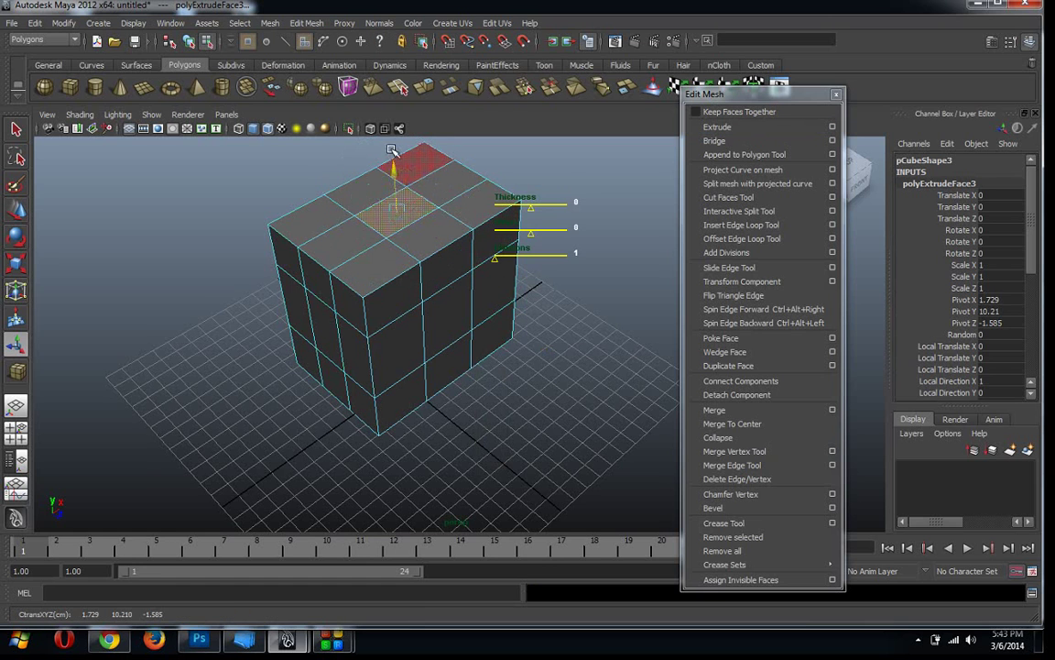
mouse_move(392, 149)
mouse_down()
mouse_move(392, 134)
mouse_move(418, 163)
mouse_up()
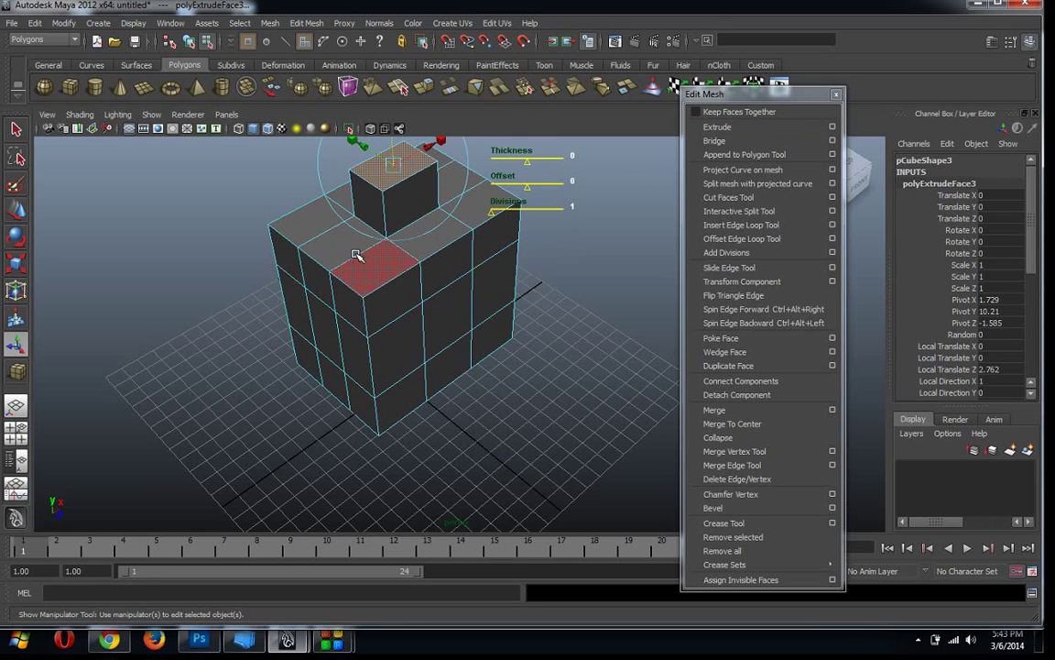
Switch to edge mode and orbit to view the cube's side
right_drag(355, 252, 351, 232)
click(455, 284)
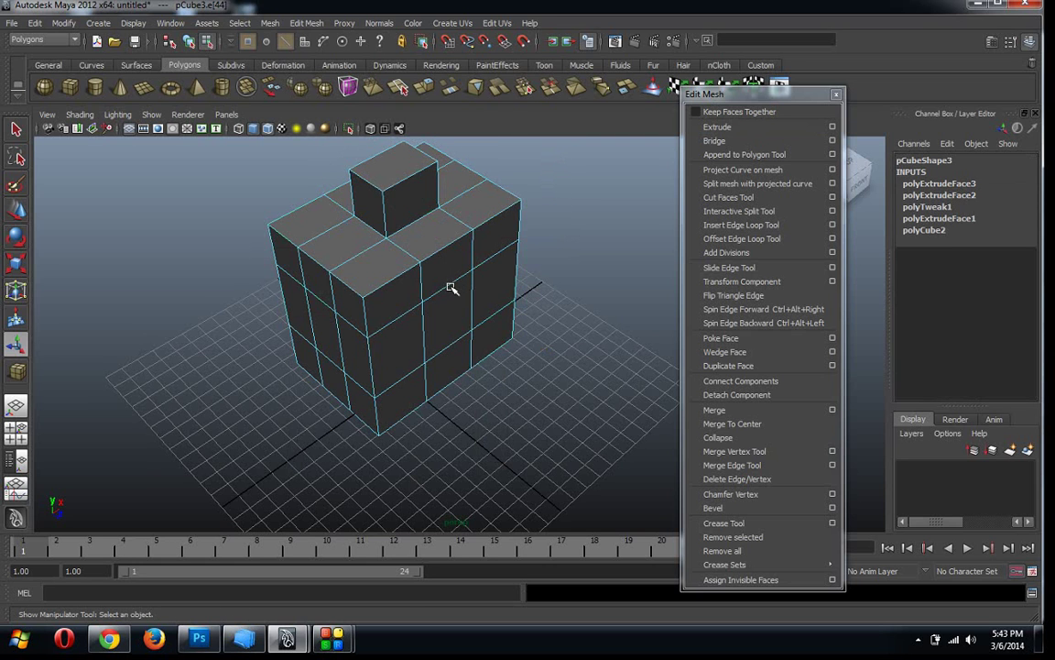
mouse_move(385, 273)
alt+mouse_down()
mouse_move(428, 297)
mouse_move(431, 285)
alt+mouse_up()
Extrude two adjacent side edges outward three times, repeating with G, forming a ledge and flap
click(445, 252)
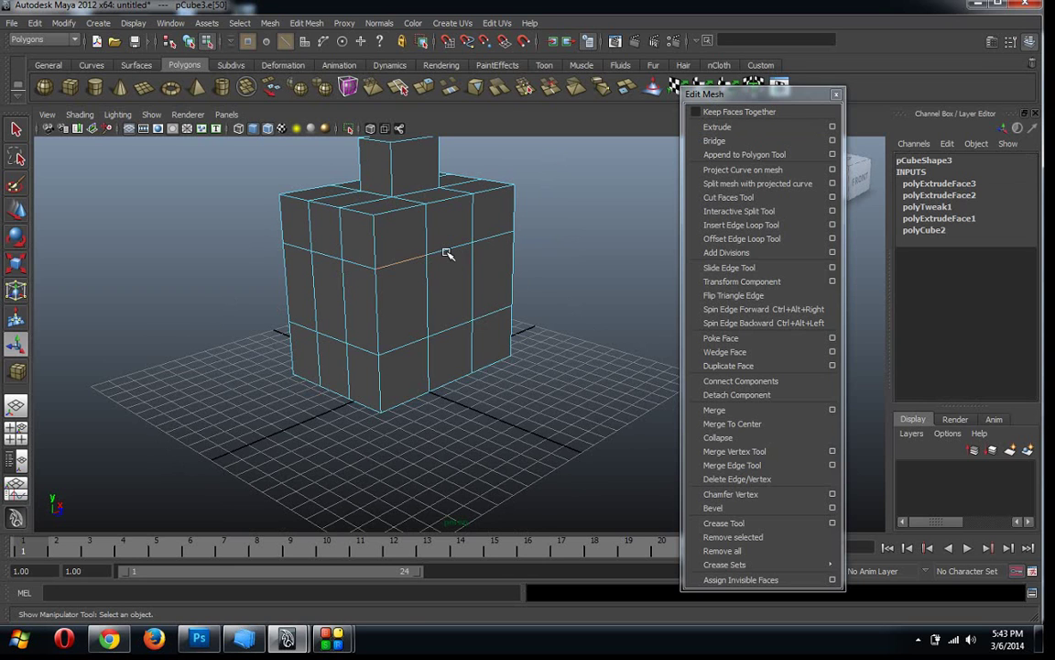
shift+click(446, 253)
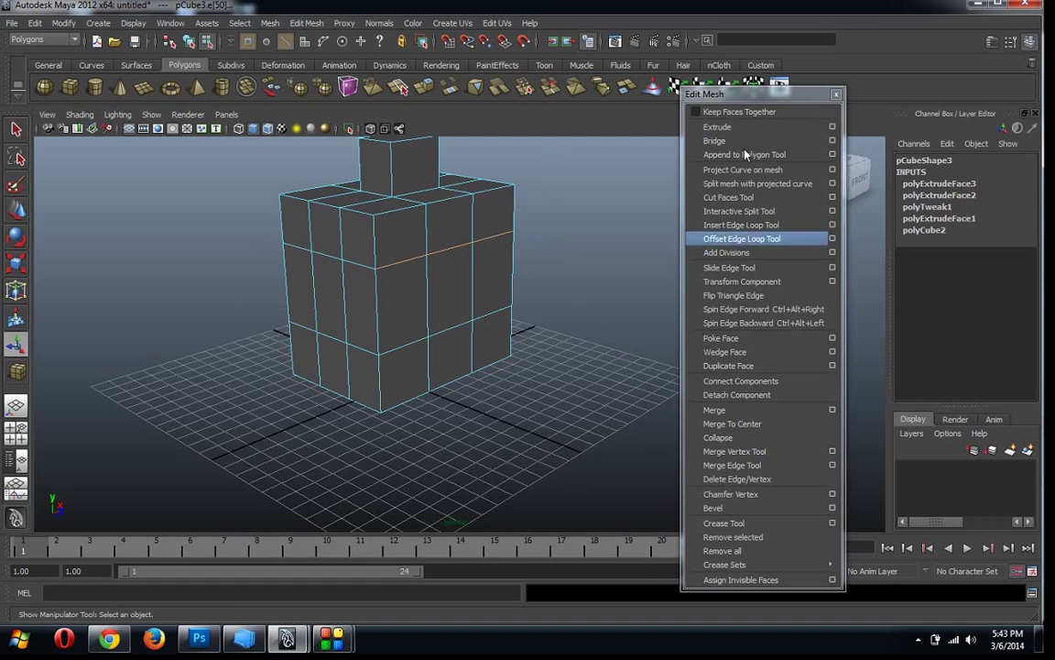
click(722, 127)
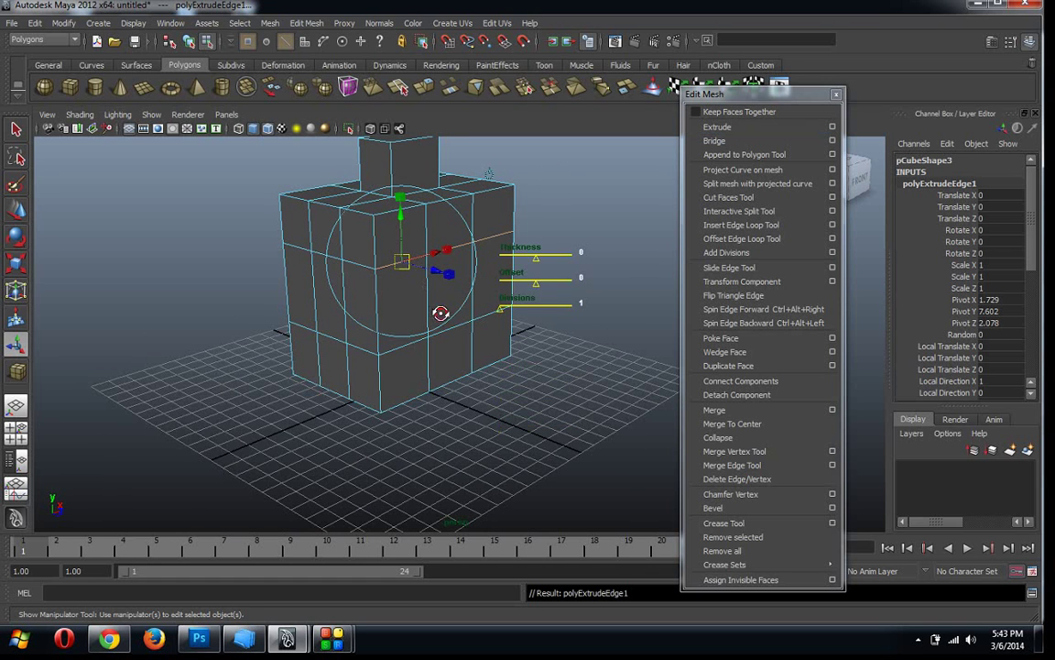
mouse_move(442, 306)
alt+mouse_down()
mouse_move(455, 318)
mouse_move(476, 313)
mouse_move(542, 336)
mouse_move(537, 346)
mouse_move(476, 346)
alt+mouse_up()
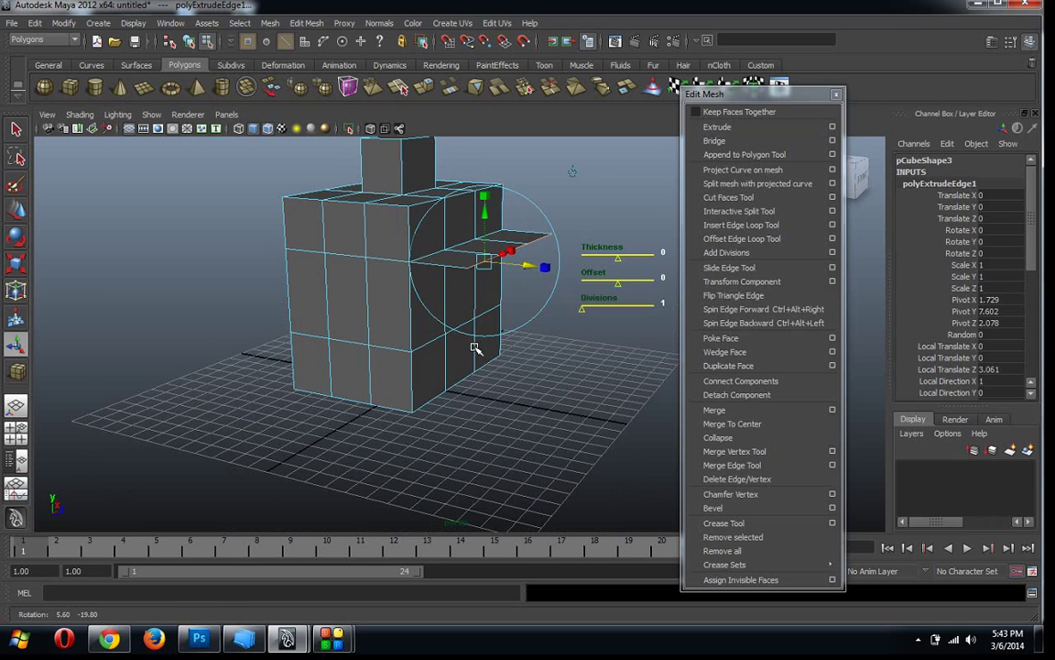
key(g)
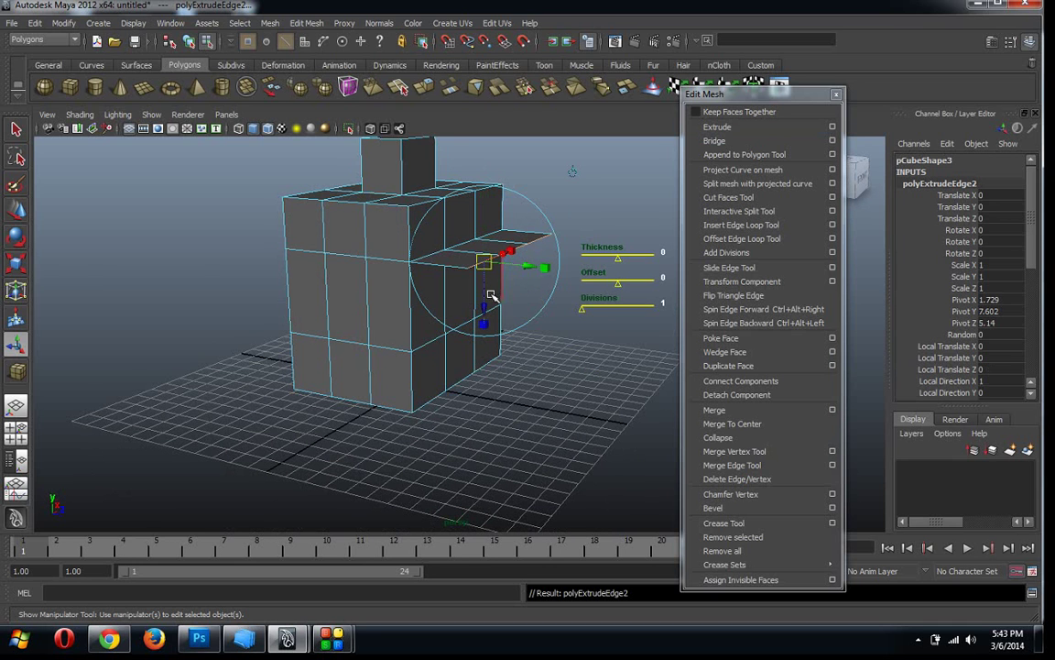
drag(486, 304, 501, 356)
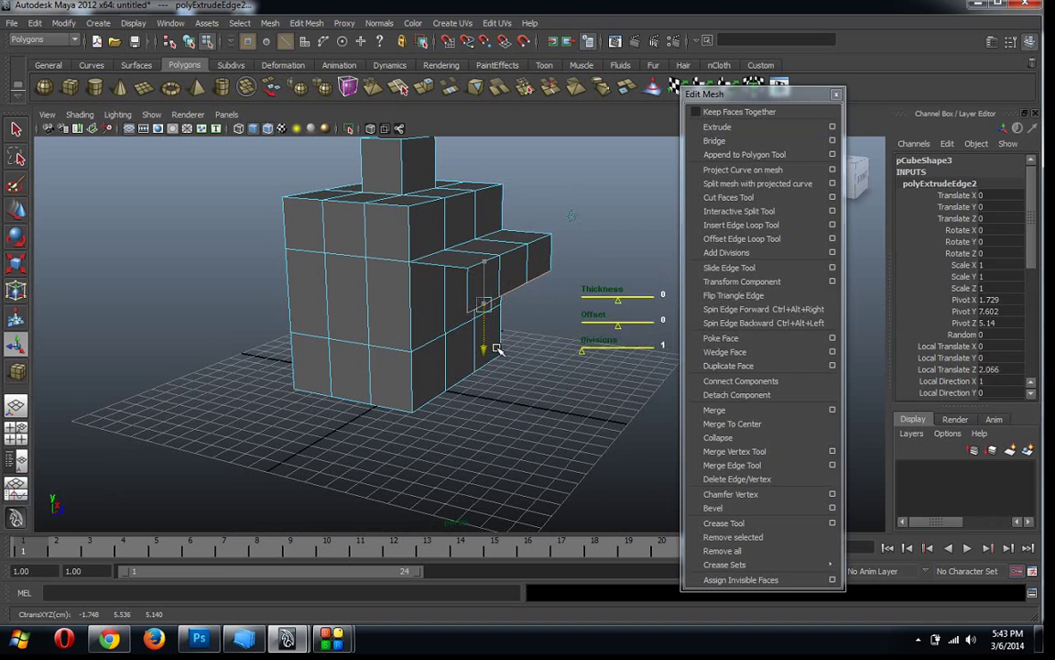
key(g)
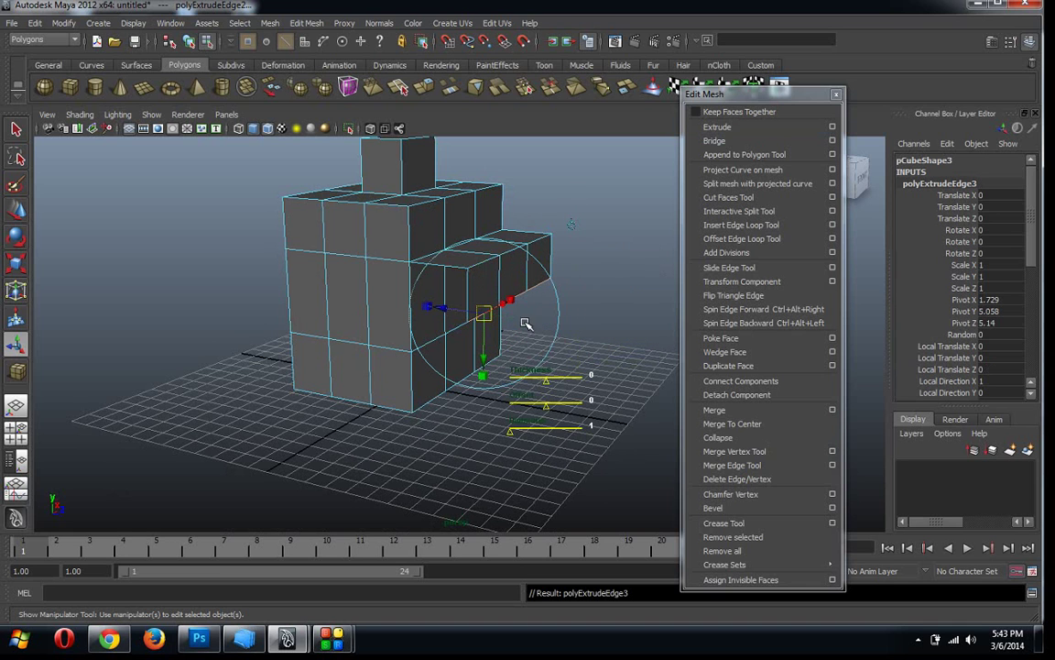
mouse_move(450, 315)
mouse_down()
mouse_move(351, 275)
mouse_move(360, 294)
mouse_move(313, 273)
mouse_up()
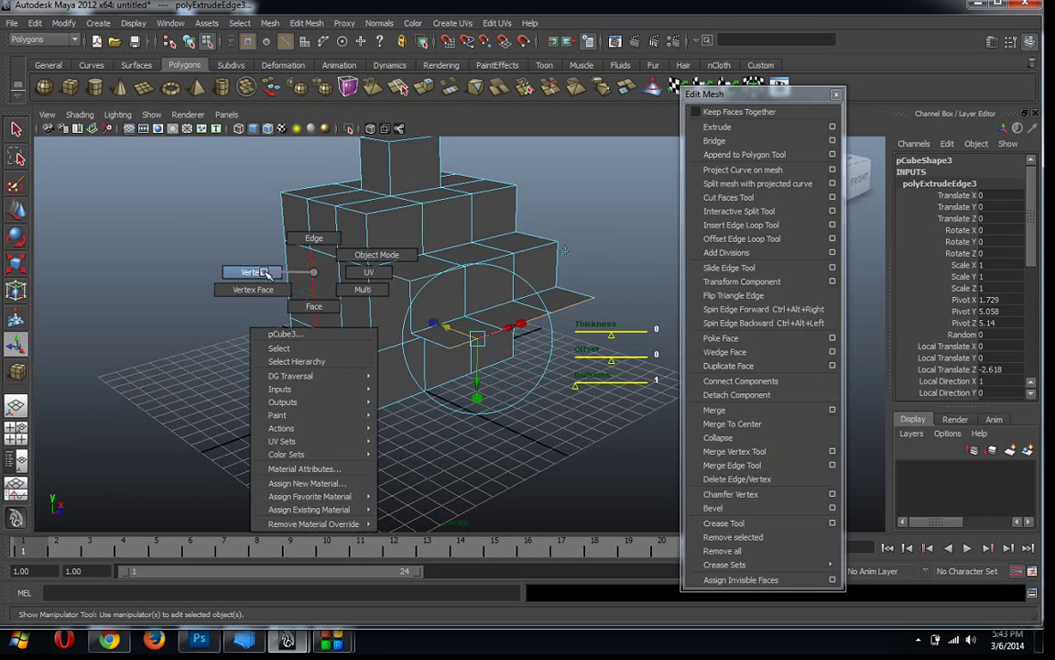
Extrude the left-side vertices and drag them left into long pointed spikes
right_drag(312, 273, 249, 270)
mouse_move(256, 228)
mouse_down()
mouse_move(354, 344)
mouse_move(362, 398)
mouse_up()
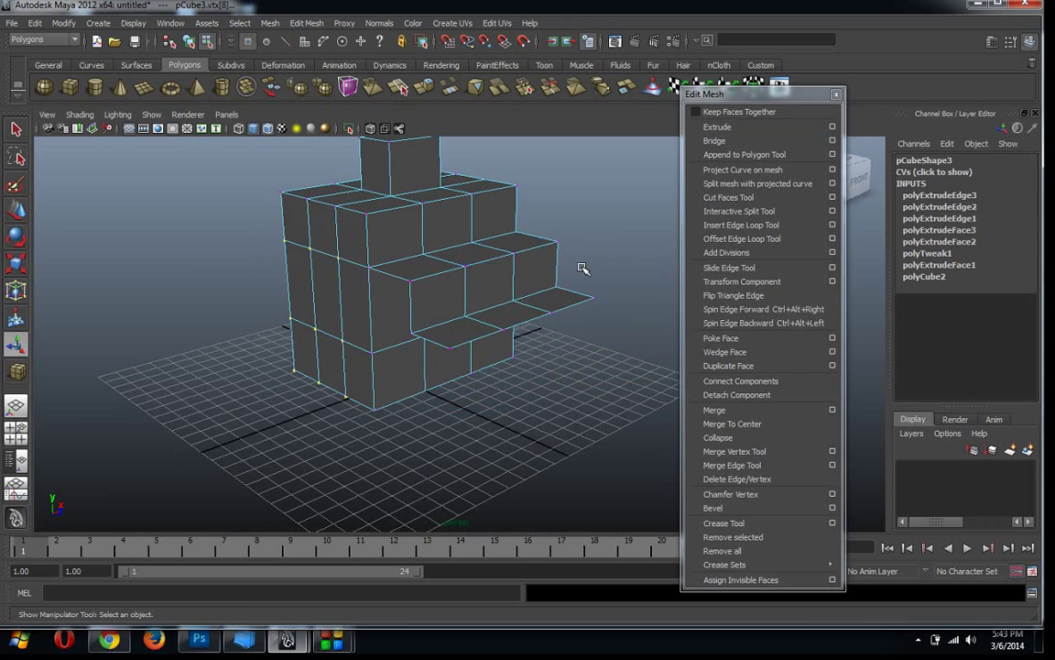
click(717, 127)
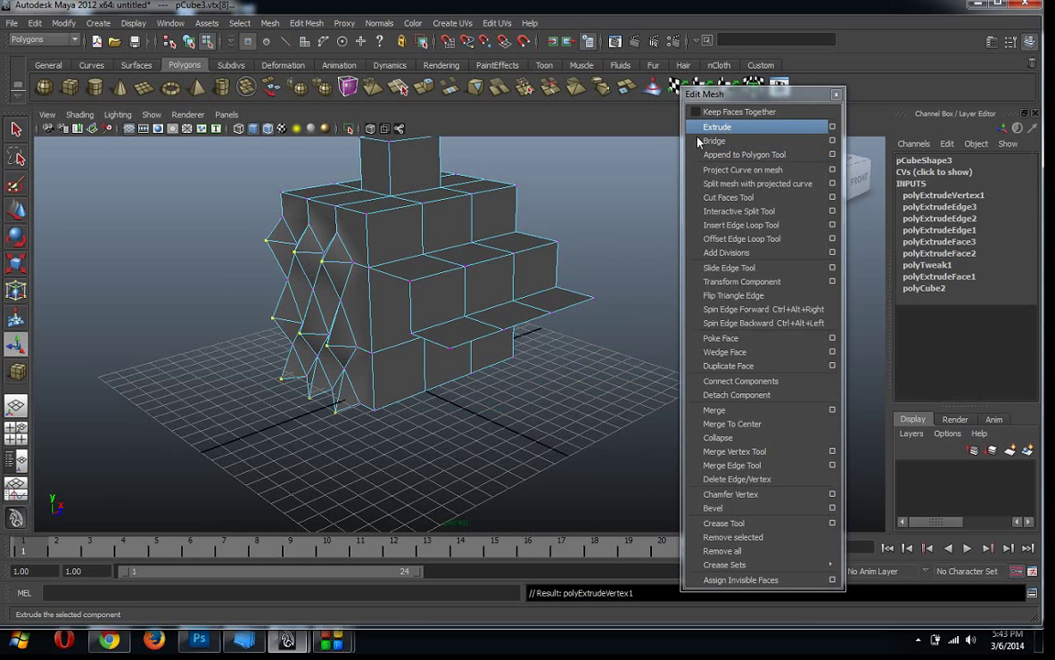
mouse_move(354, 382)
alt+mouse_down()
mouse_move(402, 367)
mouse_move(316, 381)
alt+mouse_up()
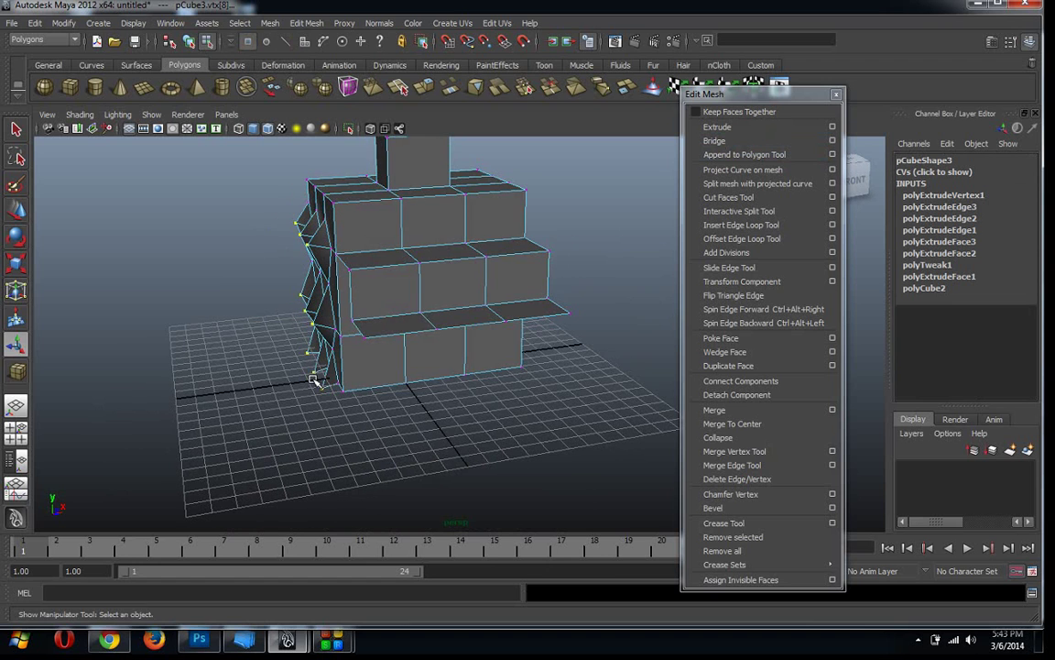
key(w)
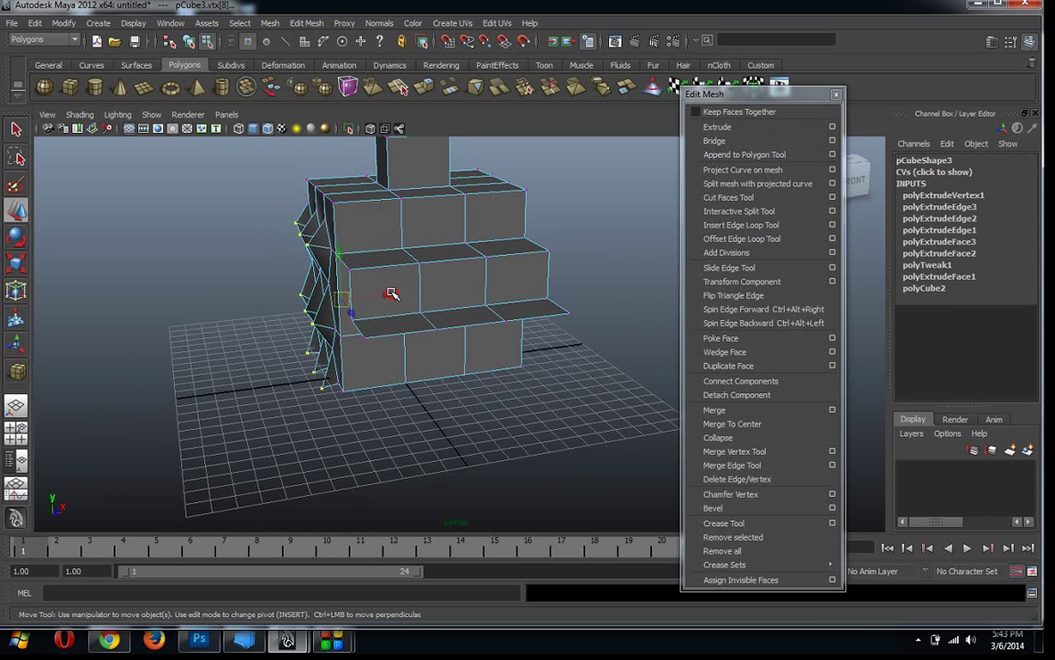
mouse_move(392, 293)
mouse_down()
mouse_move(337, 328)
mouse_move(357, 327)
mouse_up()
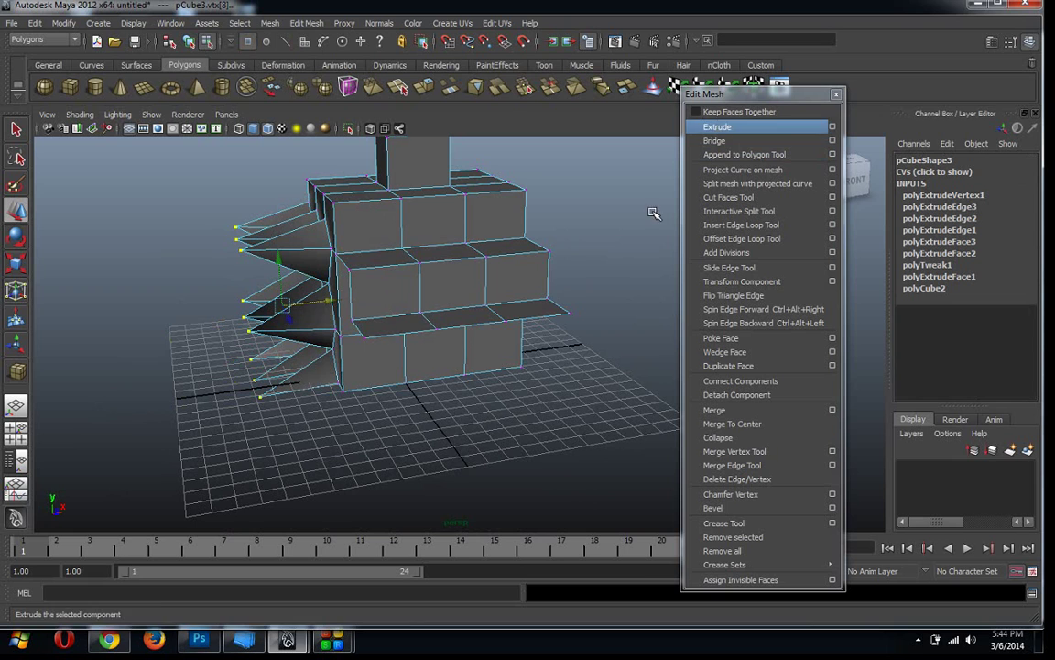
click(554, 372)
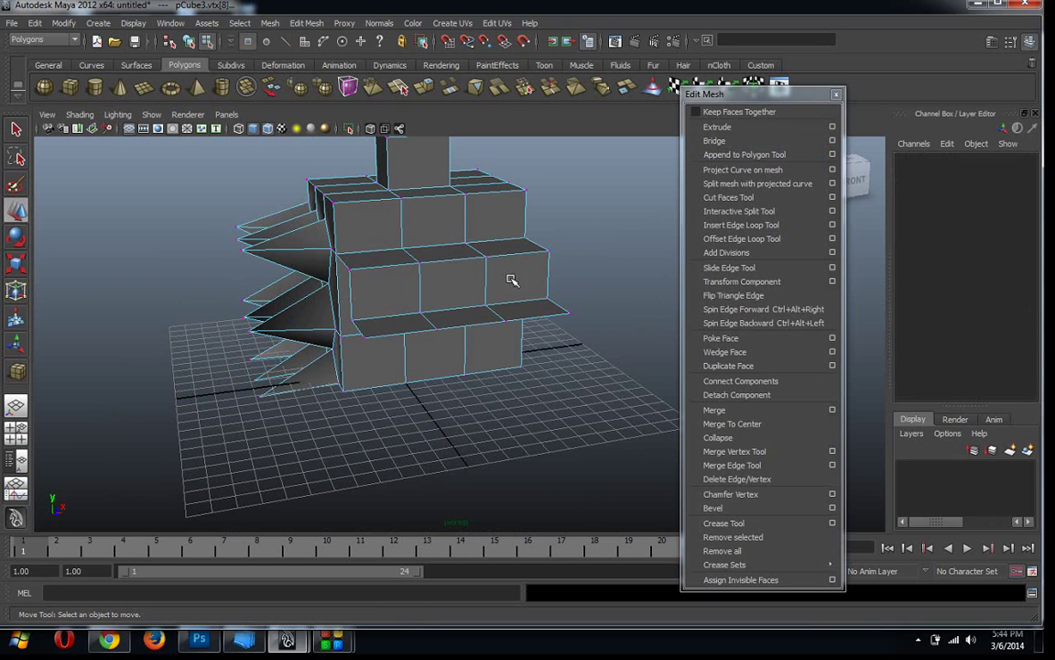
Push the ledge's right face outward and turn Keep Faces Together back on
right_drag(515, 273, 513, 301)
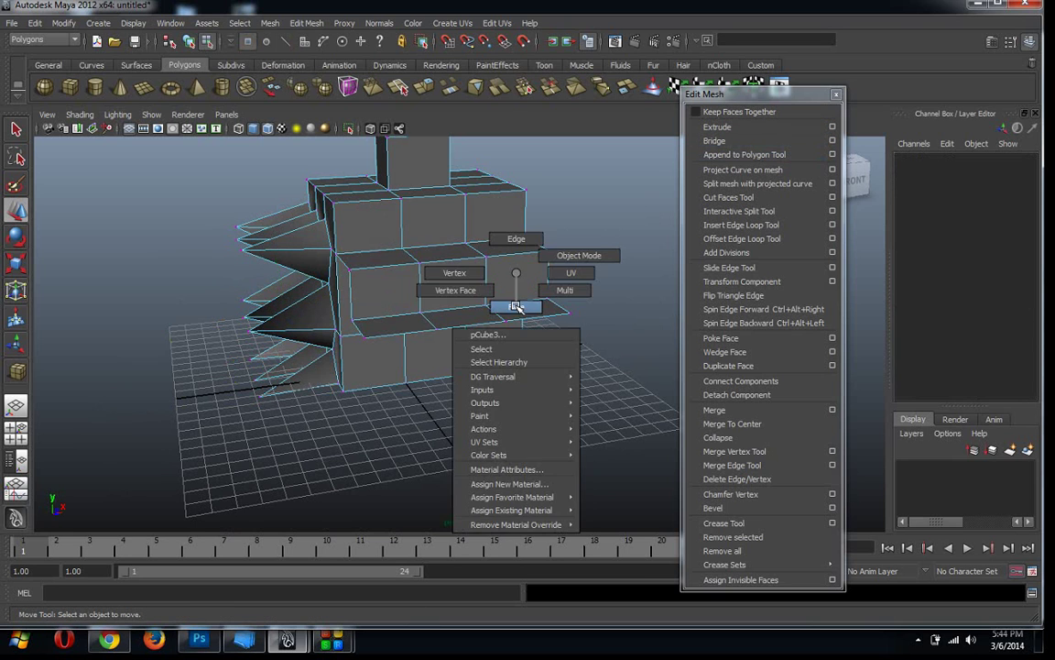
click(538, 293)
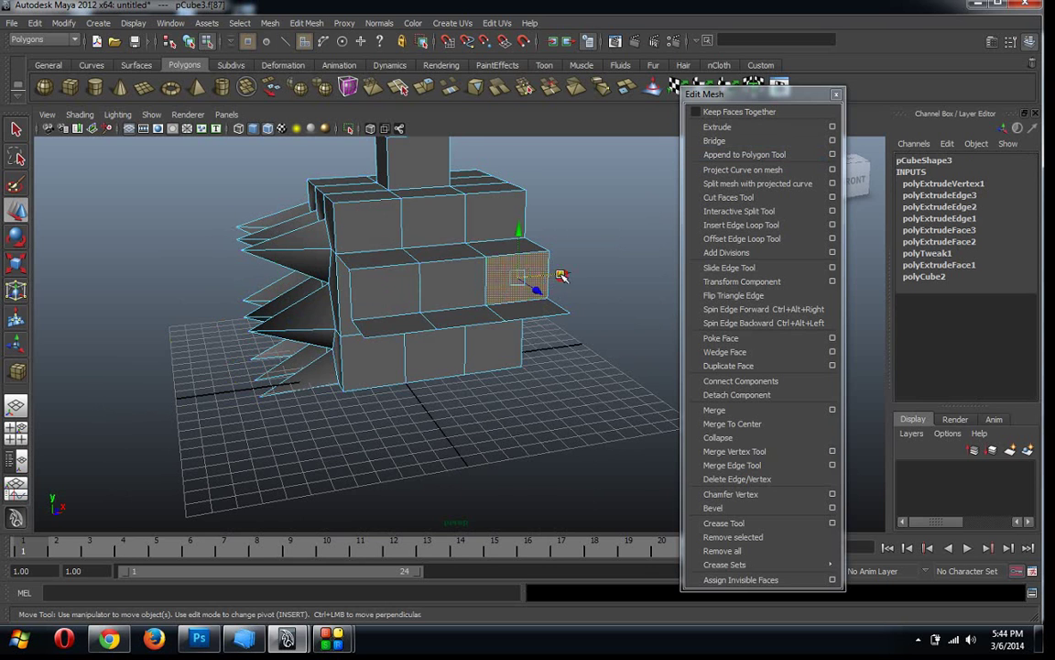
drag(541, 295, 562, 293)
alt+drag(498, 357, 333, 322)
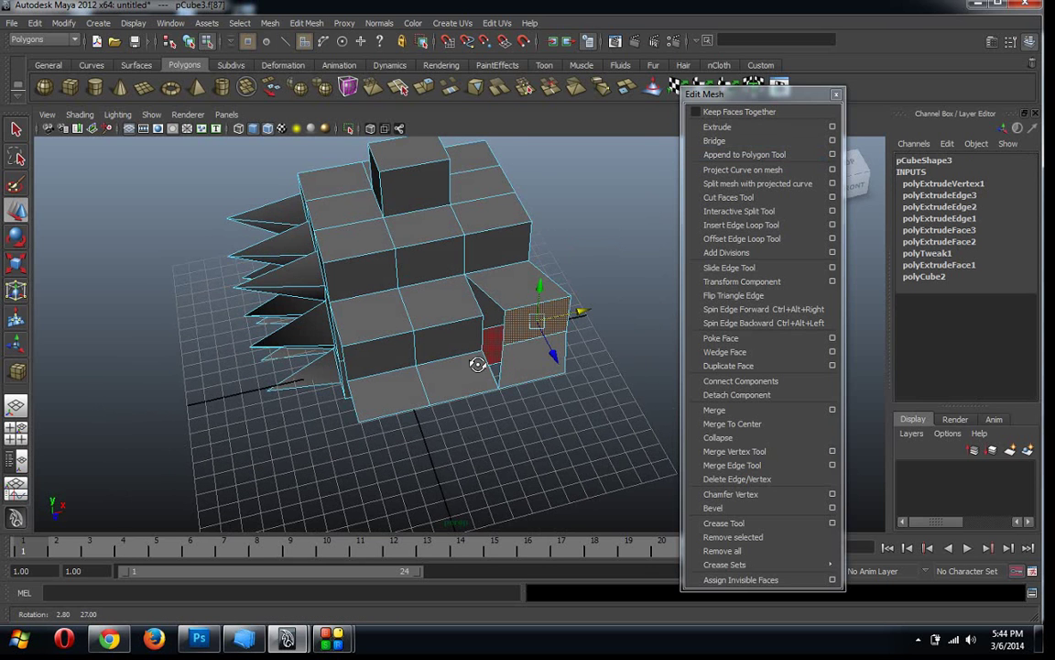
click(705, 112)
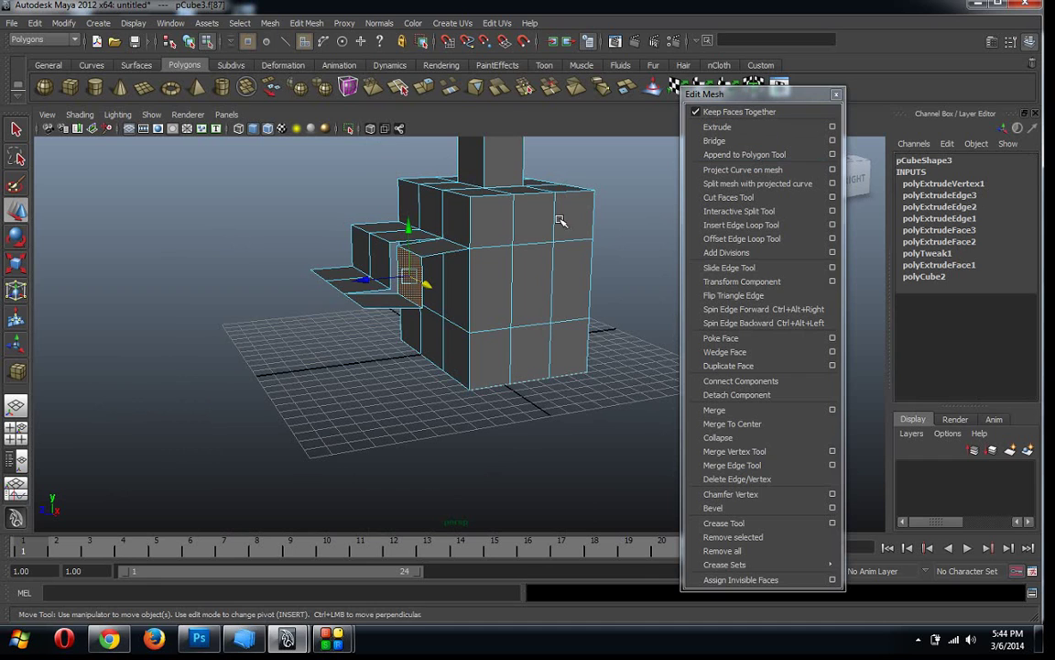
right_drag(529, 235, 527, 212)
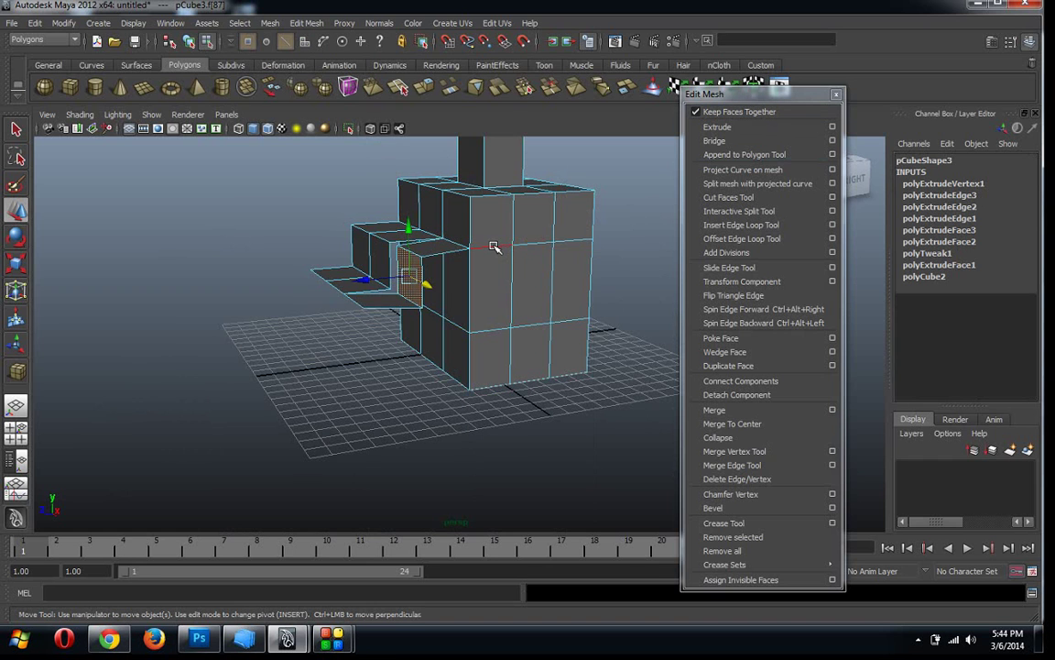
Extrude a border edge on pCube3's right side outward three times into flat flaps
click(495, 247)
click(531, 243)
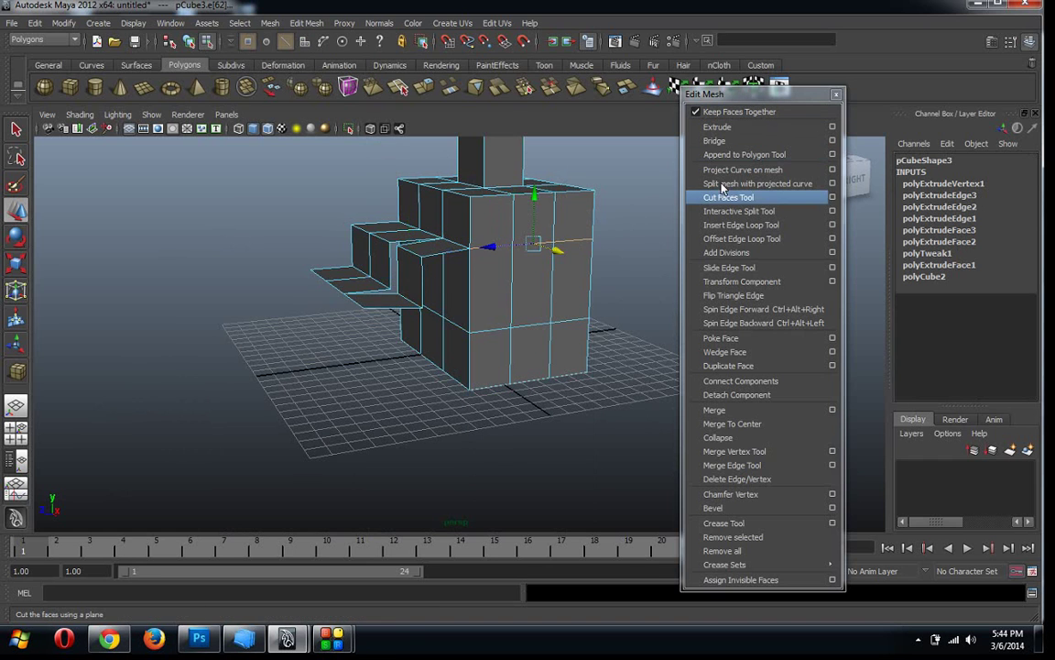
click(718, 127)
mouse_move(513, 275)
alt+mouse_down()
mouse_move(553, 319)
mouse_move(568, 295)
alt+mouse_up()
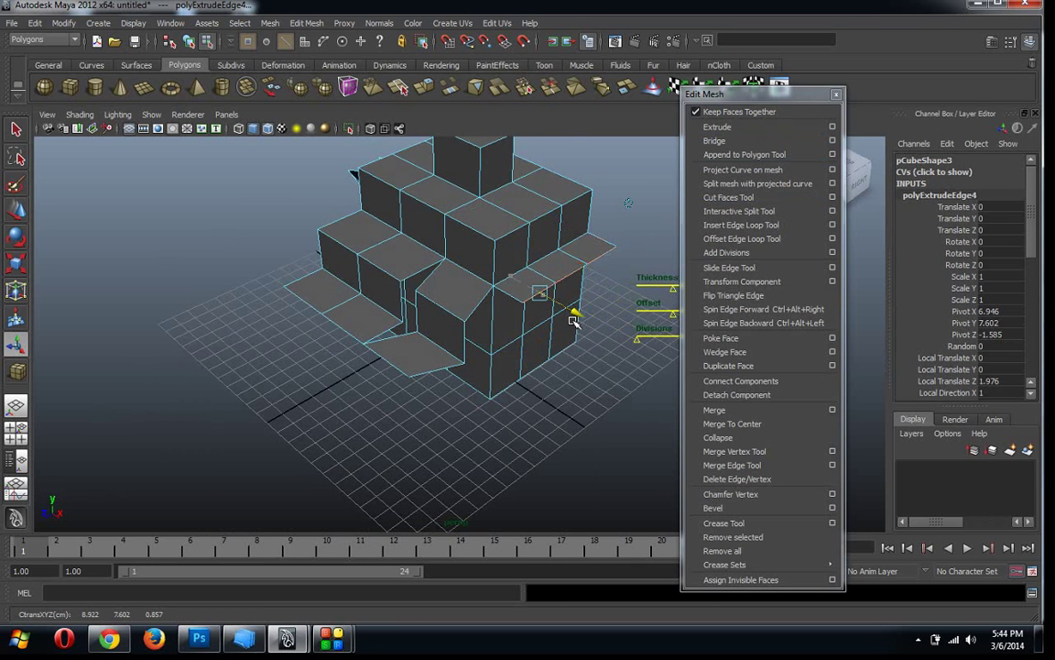
key(g)
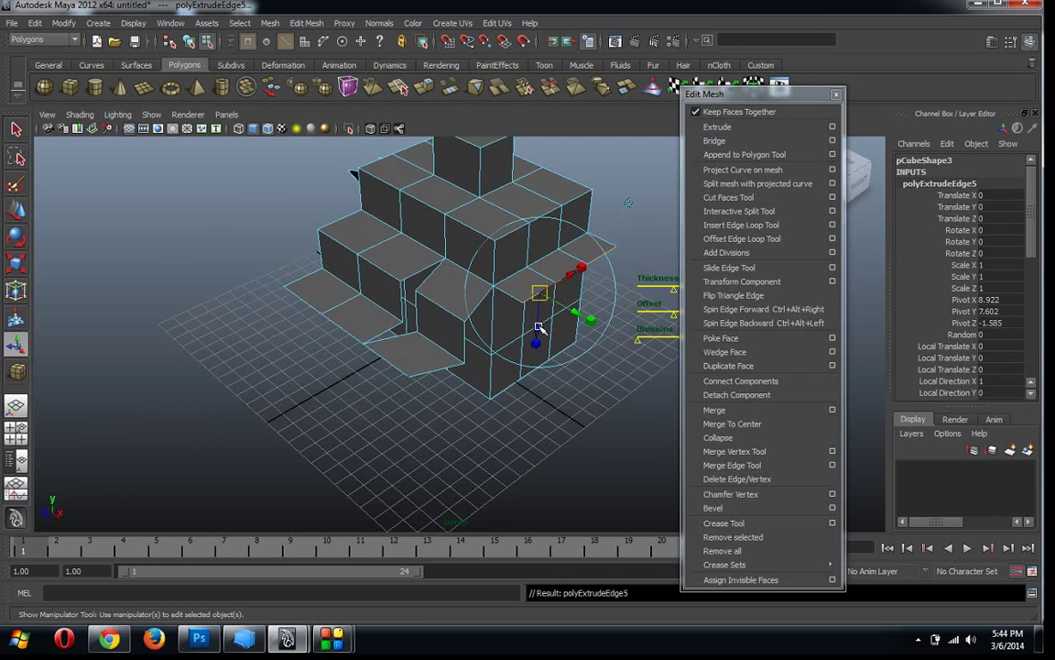
drag(538, 330, 541, 362)
key(g)
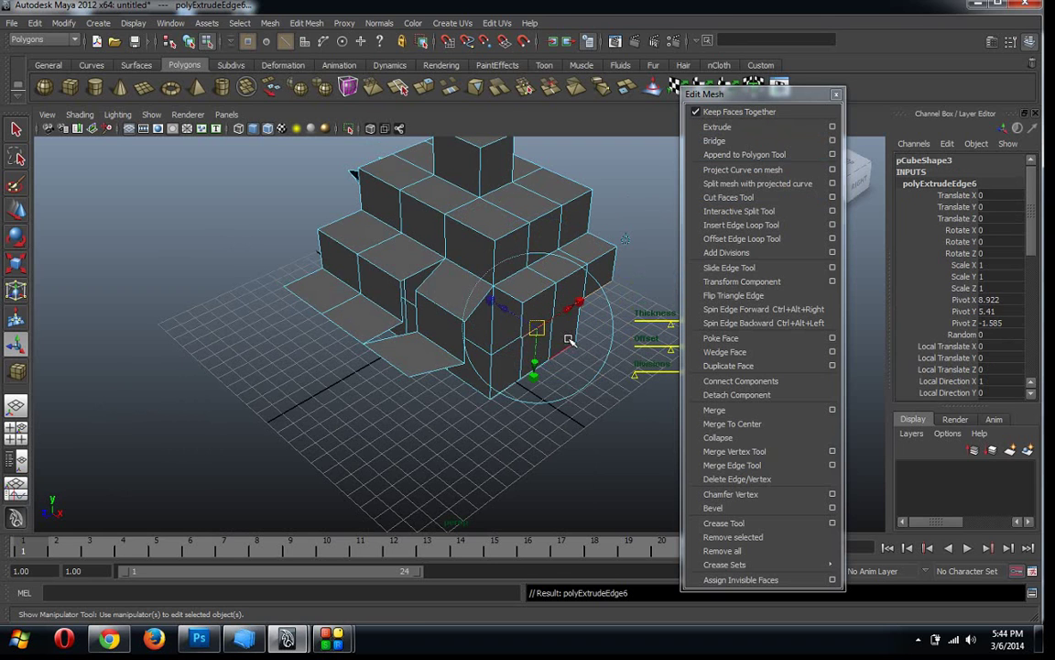
mouse_move(508, 314)
mouse_down()
mouse_move(562, 348)
mouse_move(589, 314)
mouse_up()
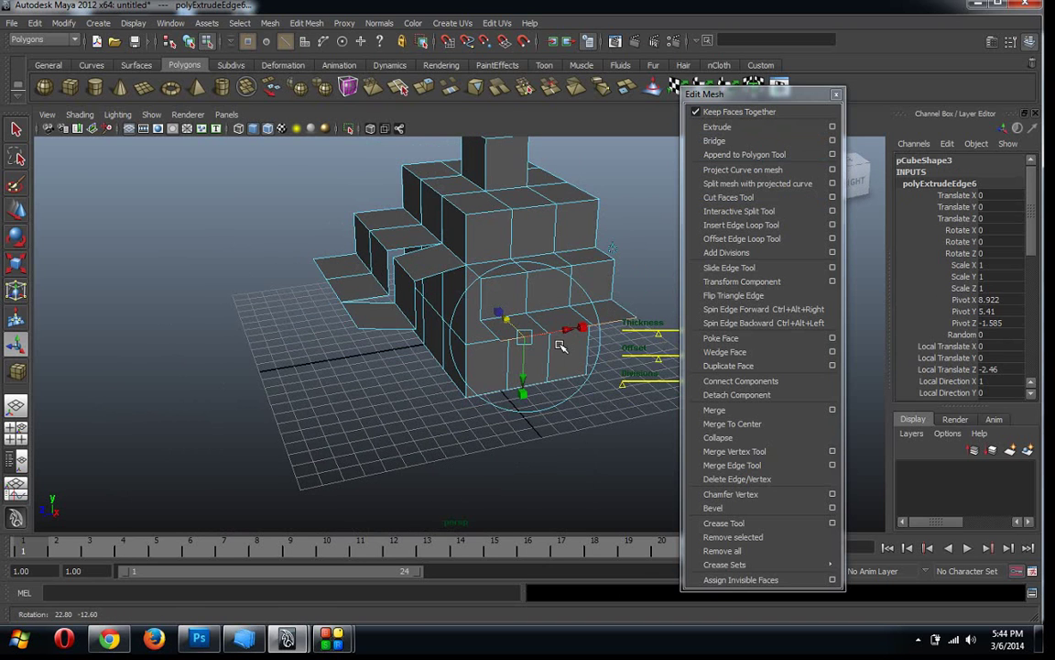
click(589, 313)
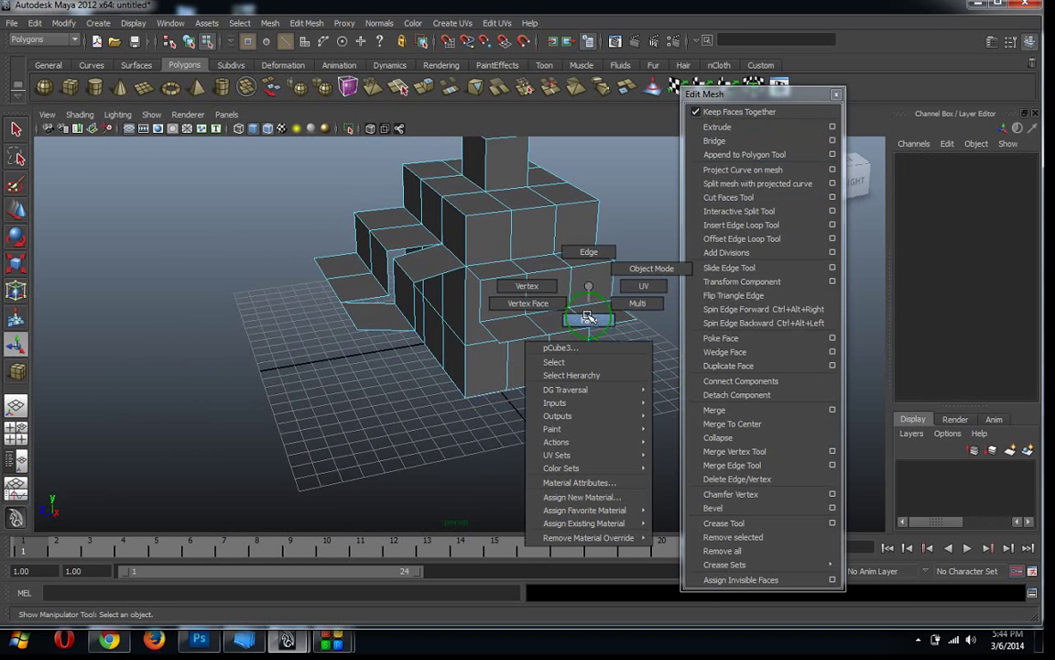
Try moving several front faces outward, inward and upward, undoing each move
right_drag(589, 287, 589, 311)
click(601, 295)
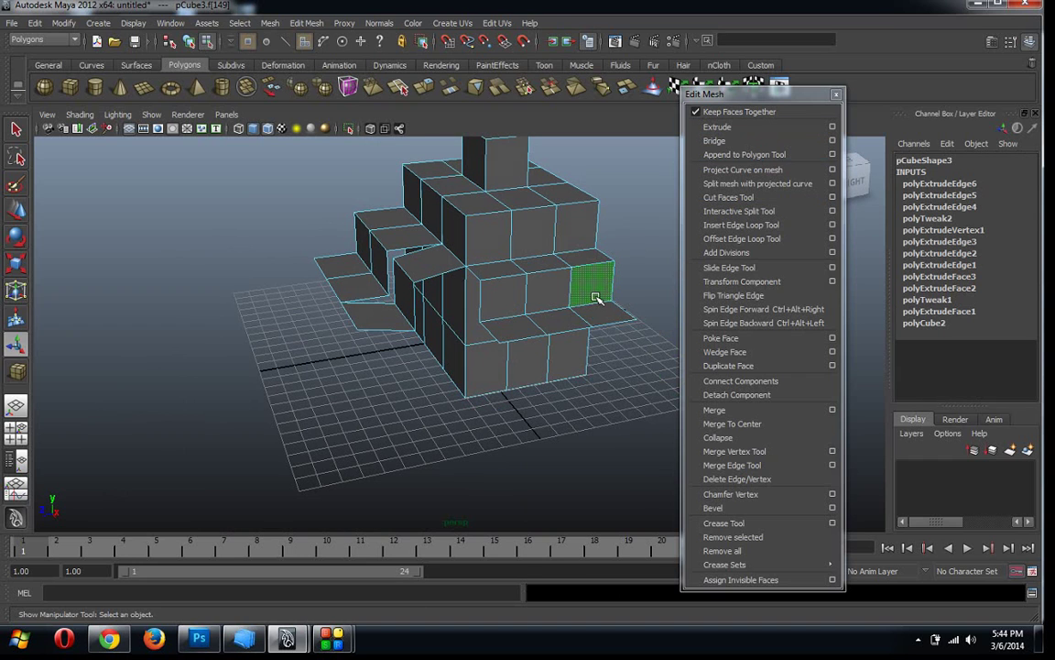
key(w)
drag(552, 291, 577, 290)
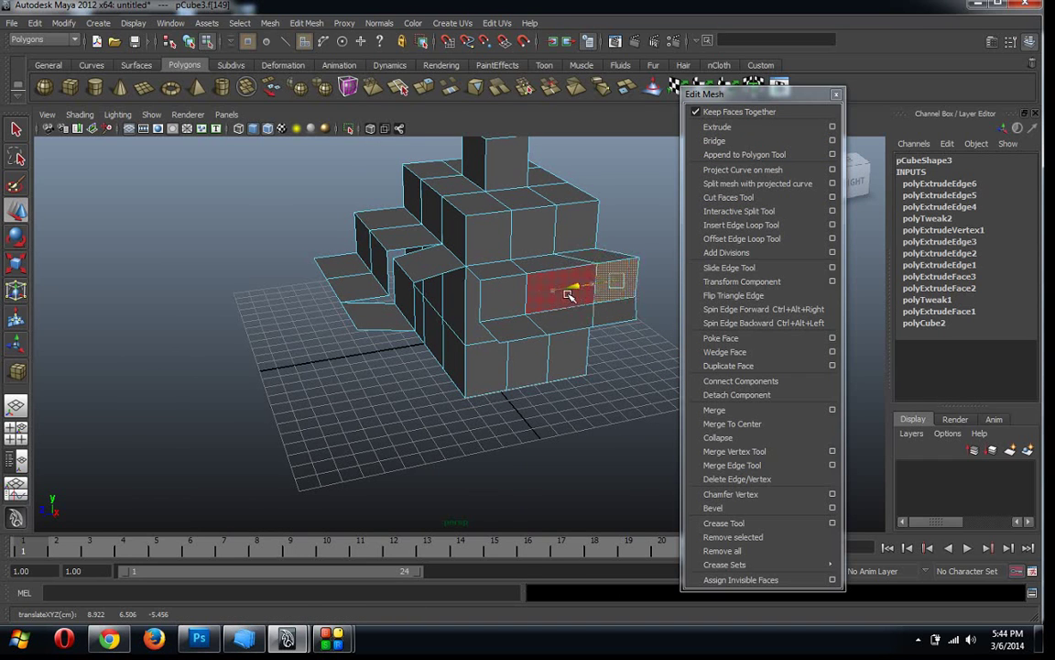
key(ctrl+z)
click(509, 315)
shift+click(478, 303)
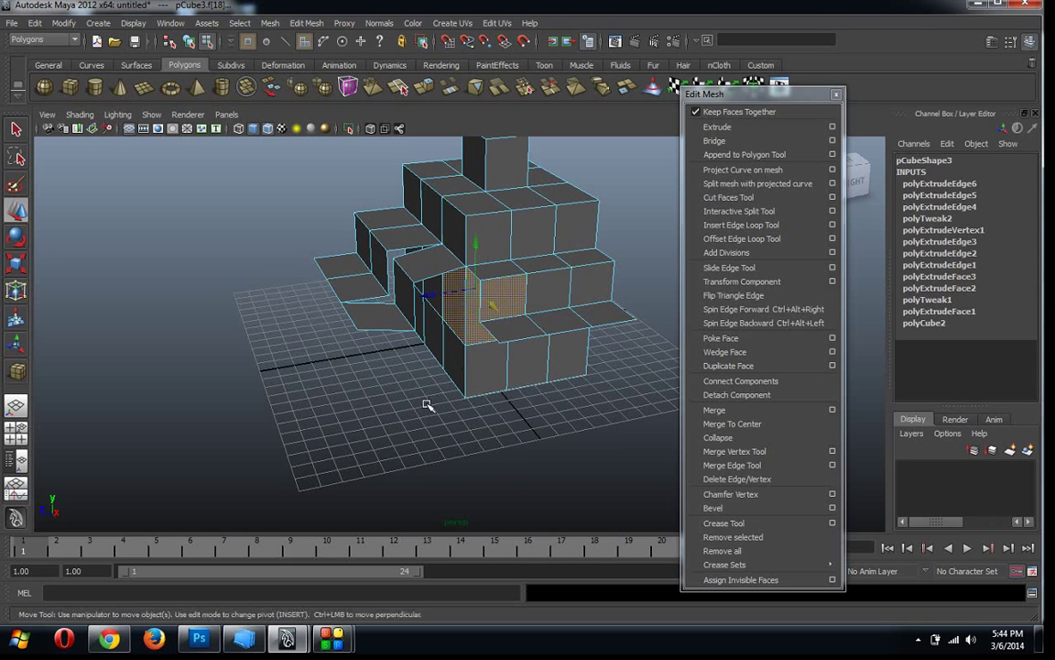
click(502, 311)
middle_drag(502, 311, 458, 315)
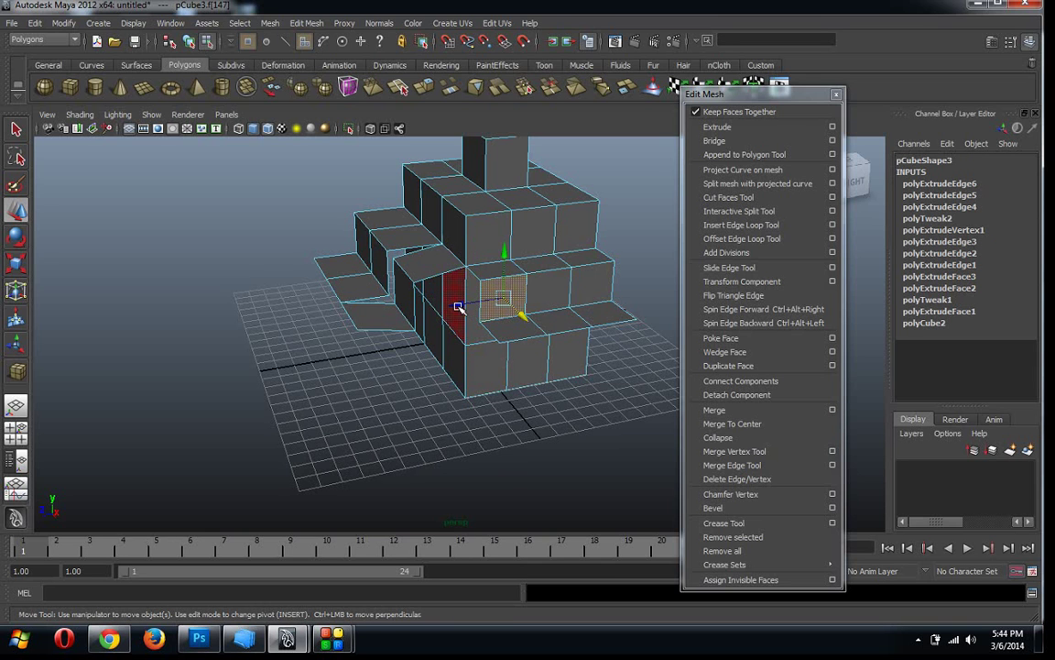
key(ctrl+z)
click(547, 294)
drag(550, 243, 549, 219)
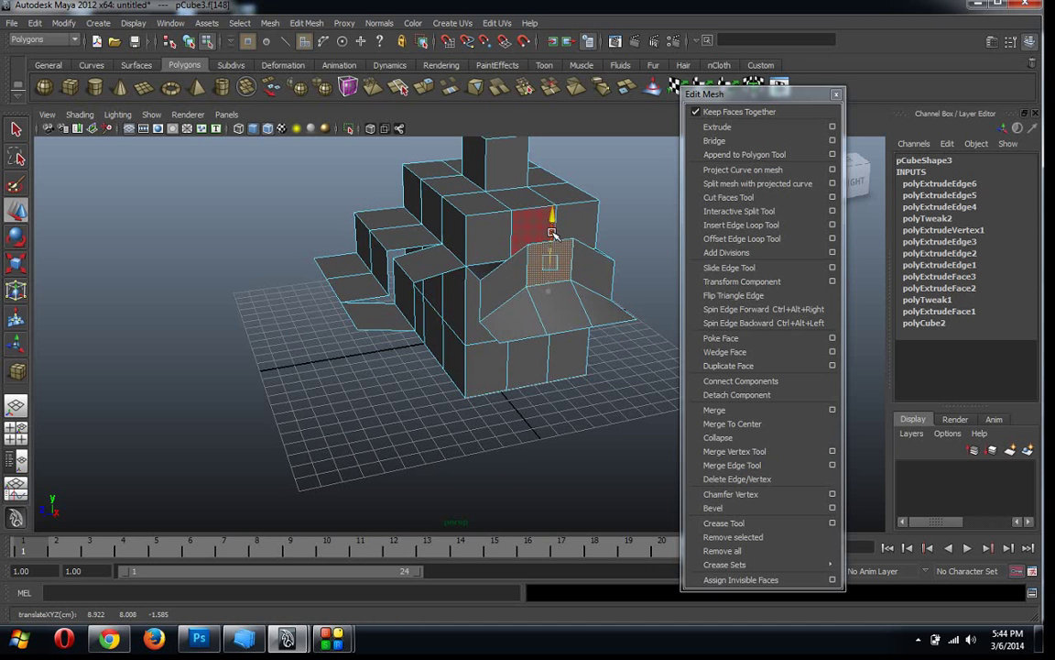
key(ctrl+z)
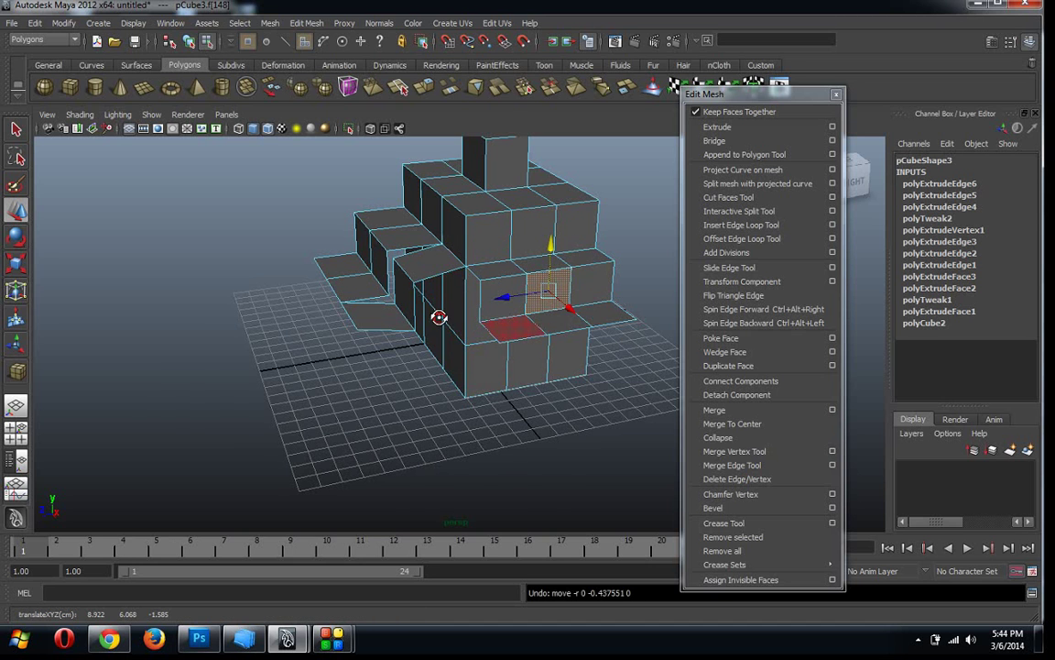
Select the whole stepped mesh as an object and delete it
alt+drag(439, 317, 612, 294)
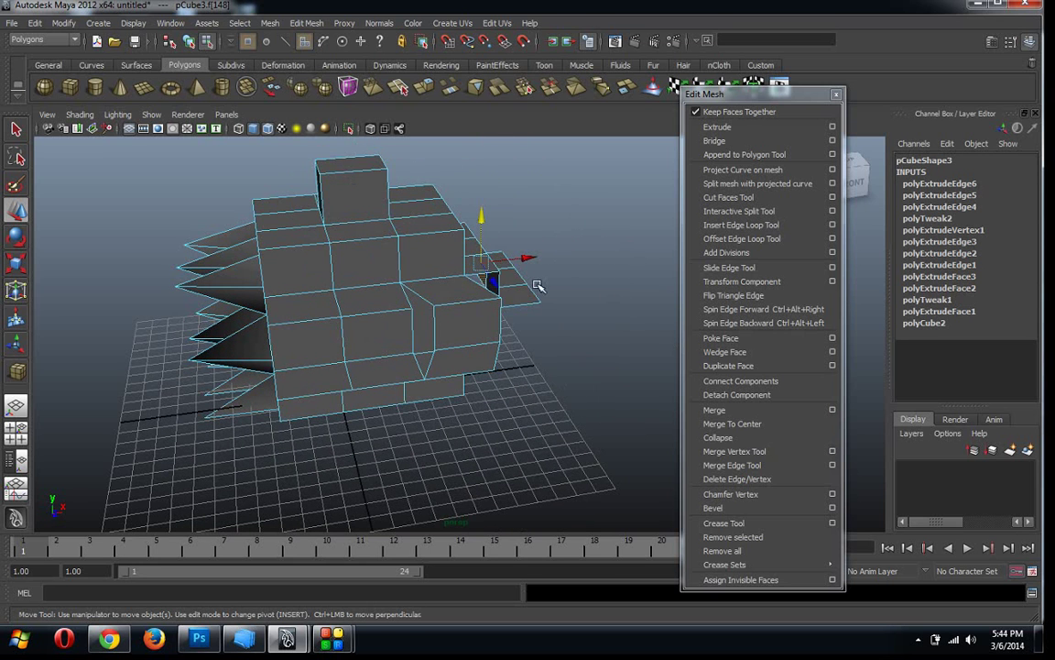
right_drag(361, 268, 431, 240)
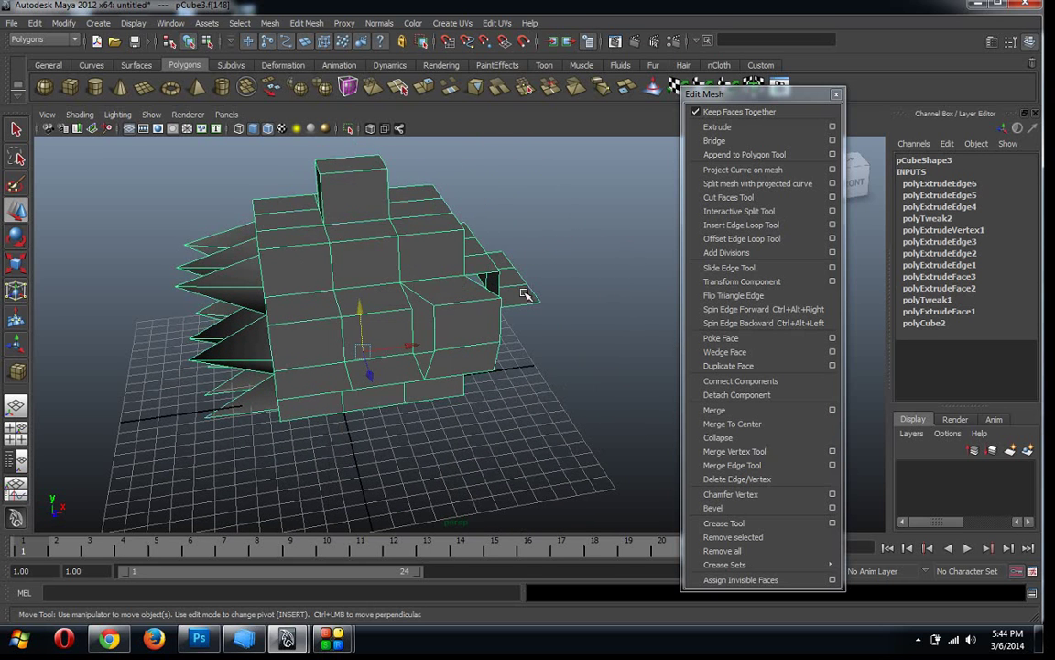
key(Delete)
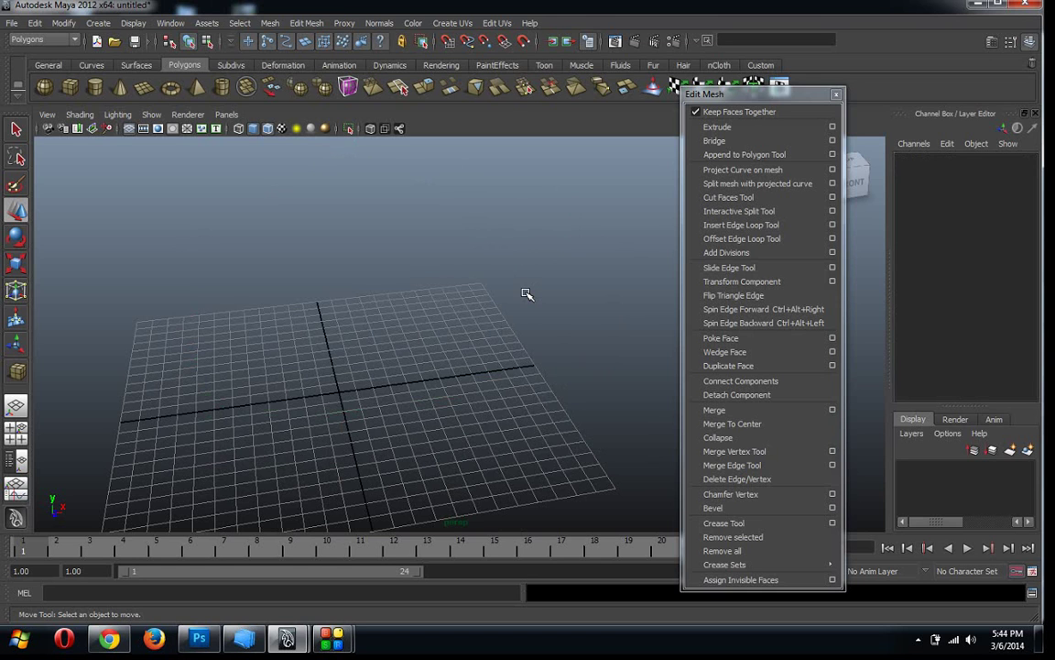
Draw a tall thin polygon box and move its duplicate, pCube4, to the right along X
click(70, 86)
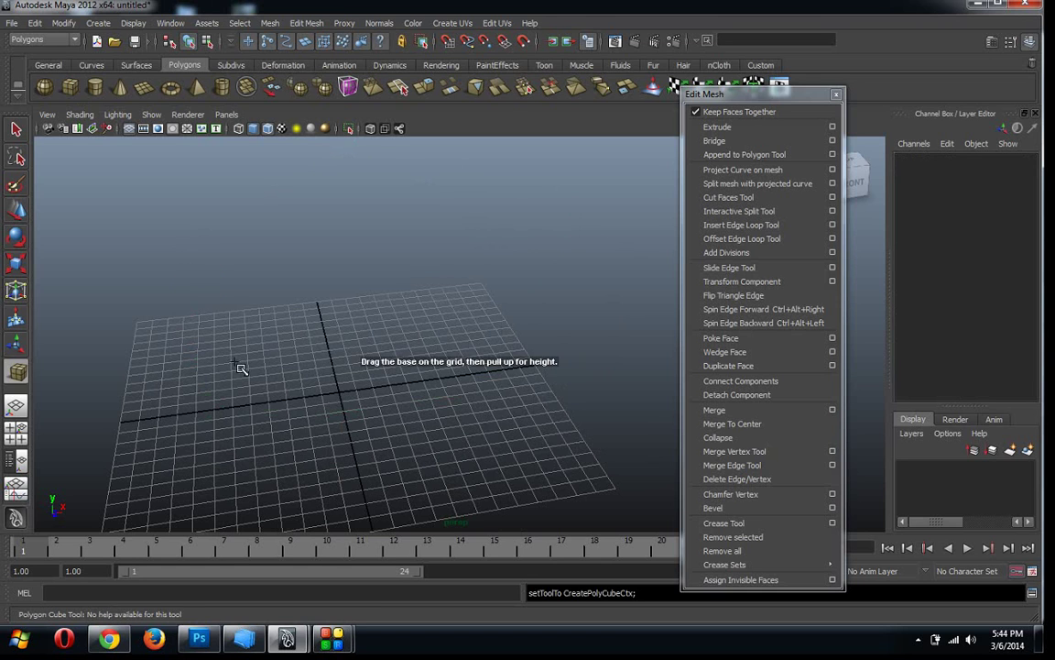
mouse_move(188, 386)
mouse_down()
mouse_move(222, 420)
mouse_move(179, 265)
mouse_up()
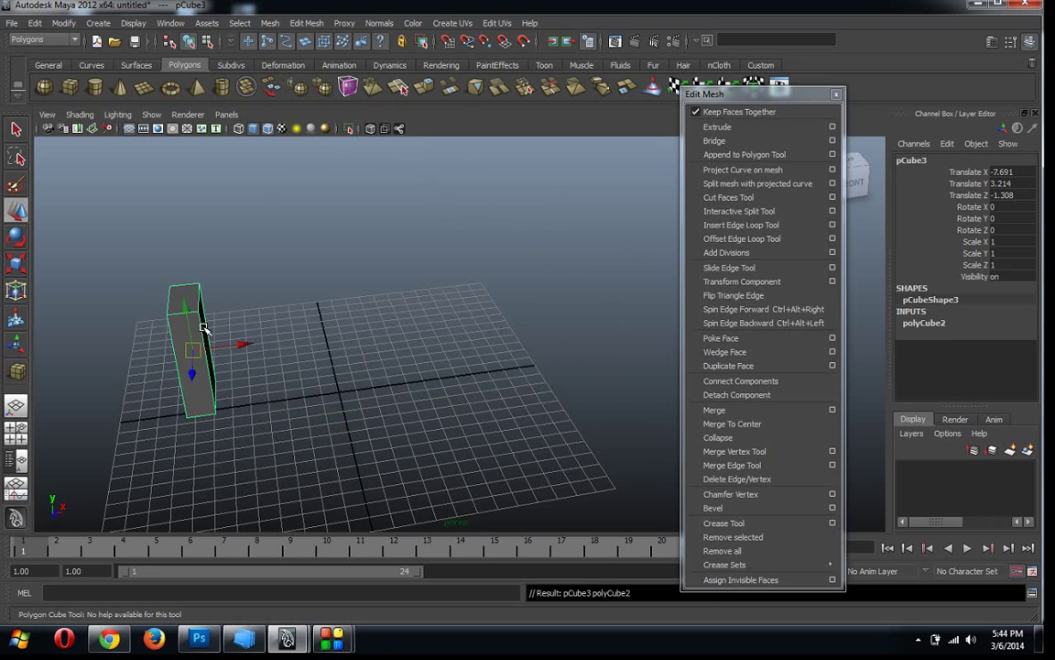
key(ctrl+d)
key(w)
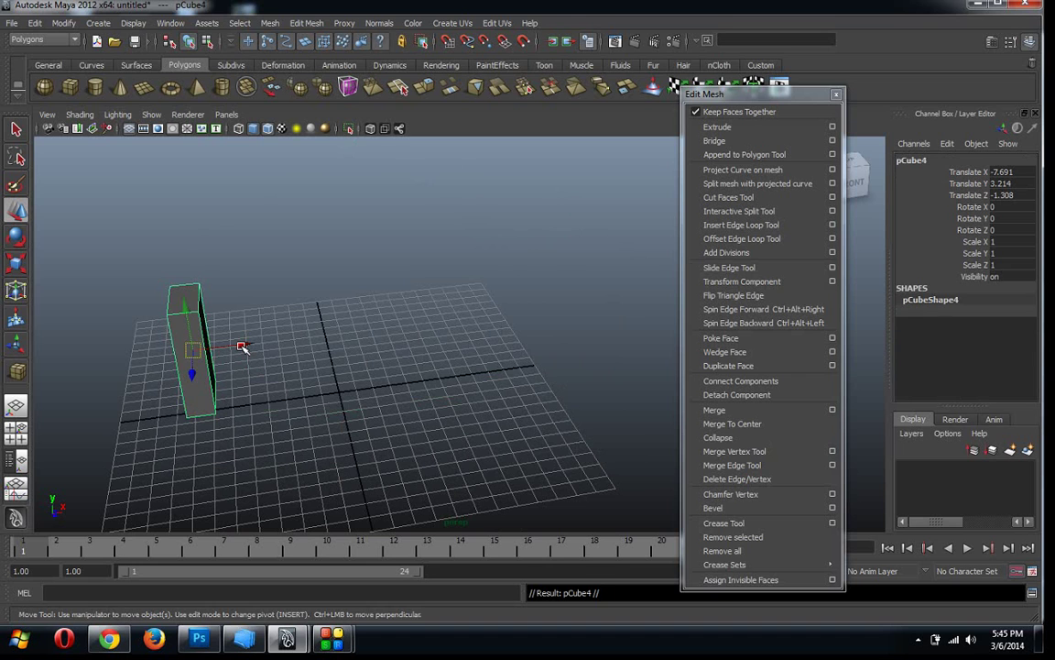
drag(241, 346, 353, 358)
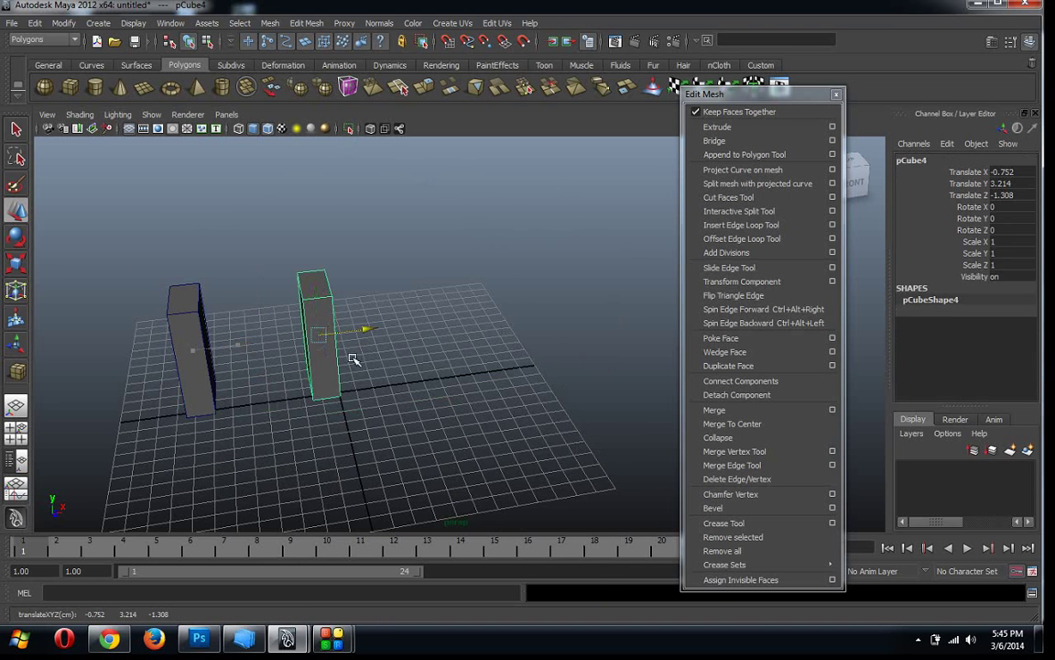
Select both boxes' top faces and attempt Bridge, which fails on separate objects
alt+drag(286, 403, 201, 348)
click(188, 353)
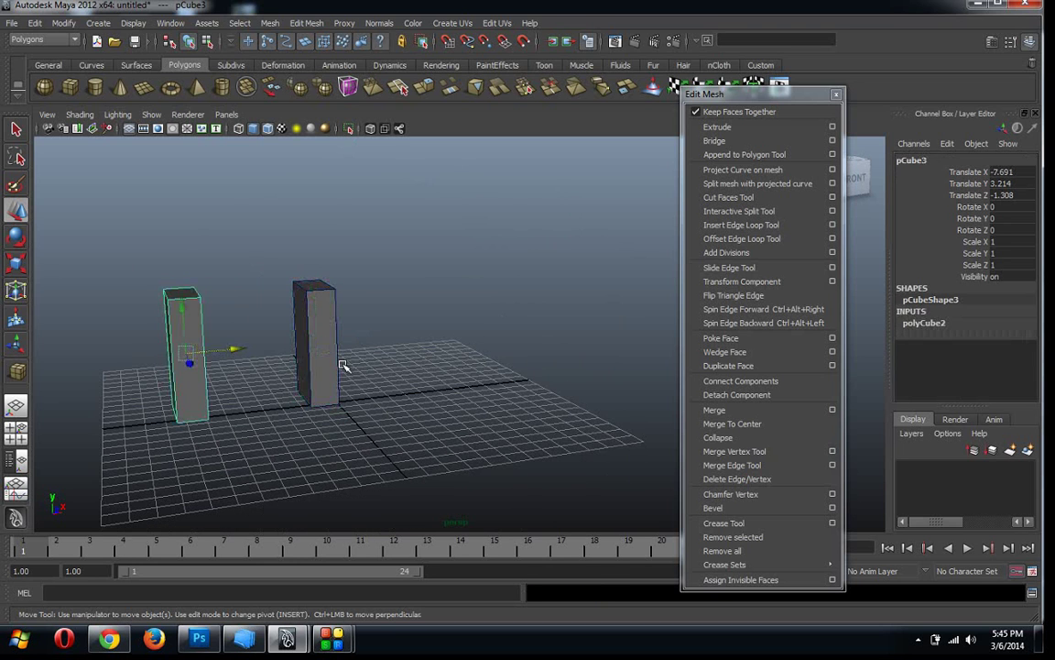
shift+click(316, 357)
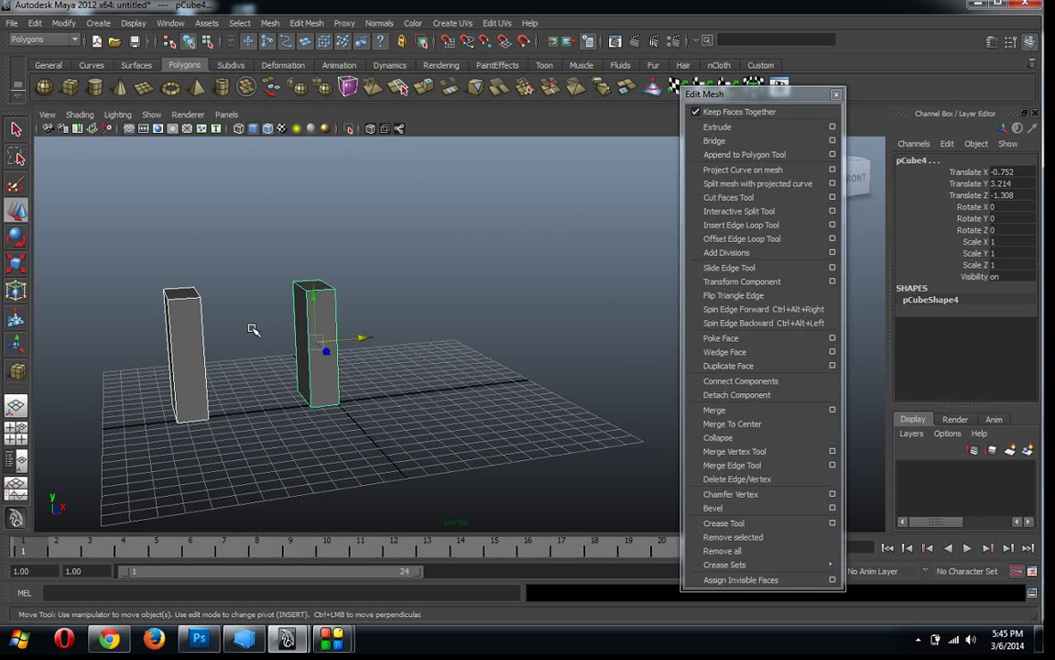
mouse_move(255, 330)
alt+mouse_down()
mouse_move(278, 366)
mouse_move(234, 355)
alt+mouse_up()
right_drag(179, 355, 178, 385)
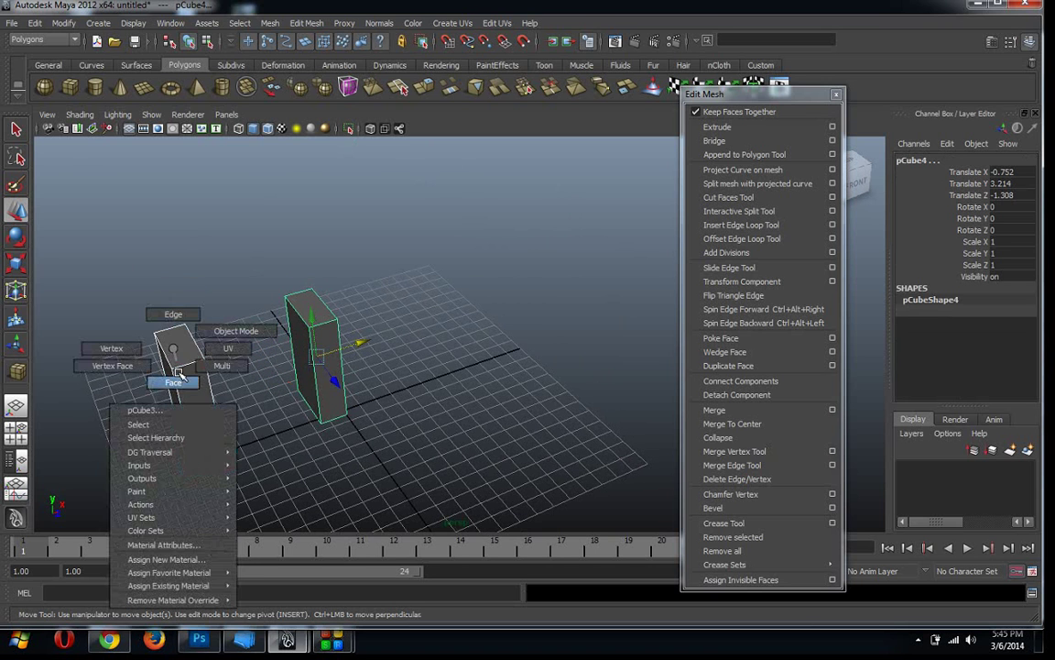
click(179, 342)
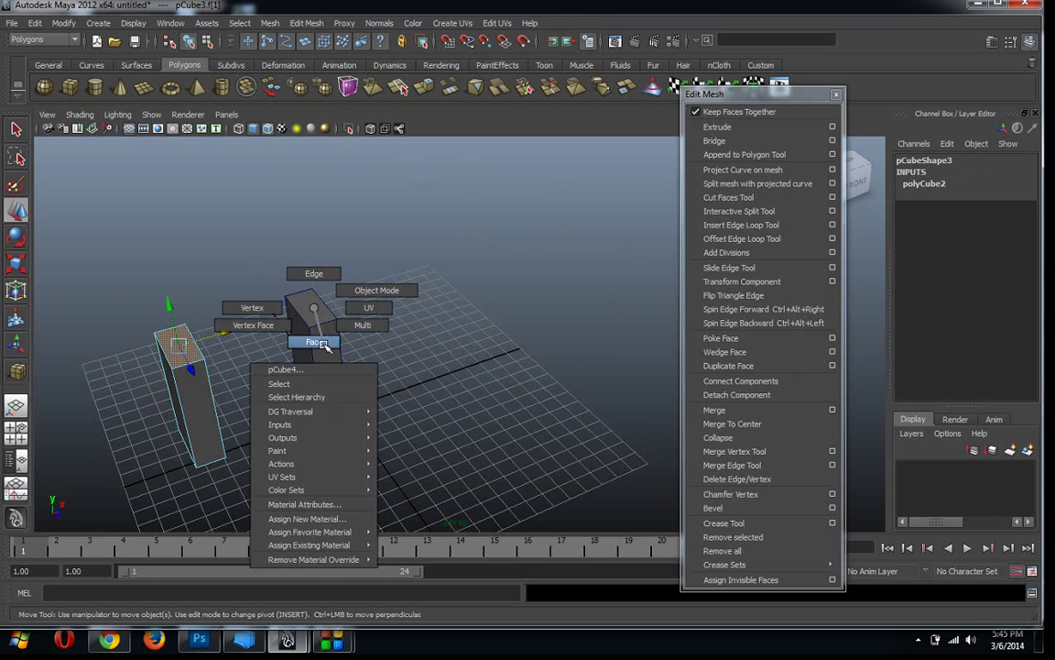
right_drag(309, 316, 314, 342)
shift+click(311, 308)
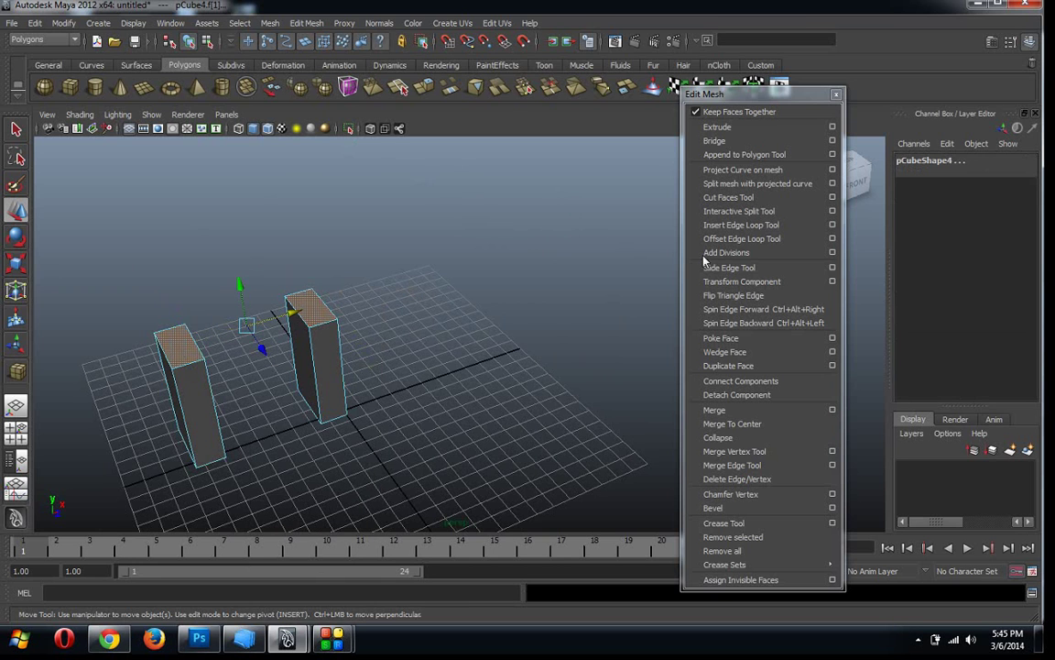
click(715, 141)
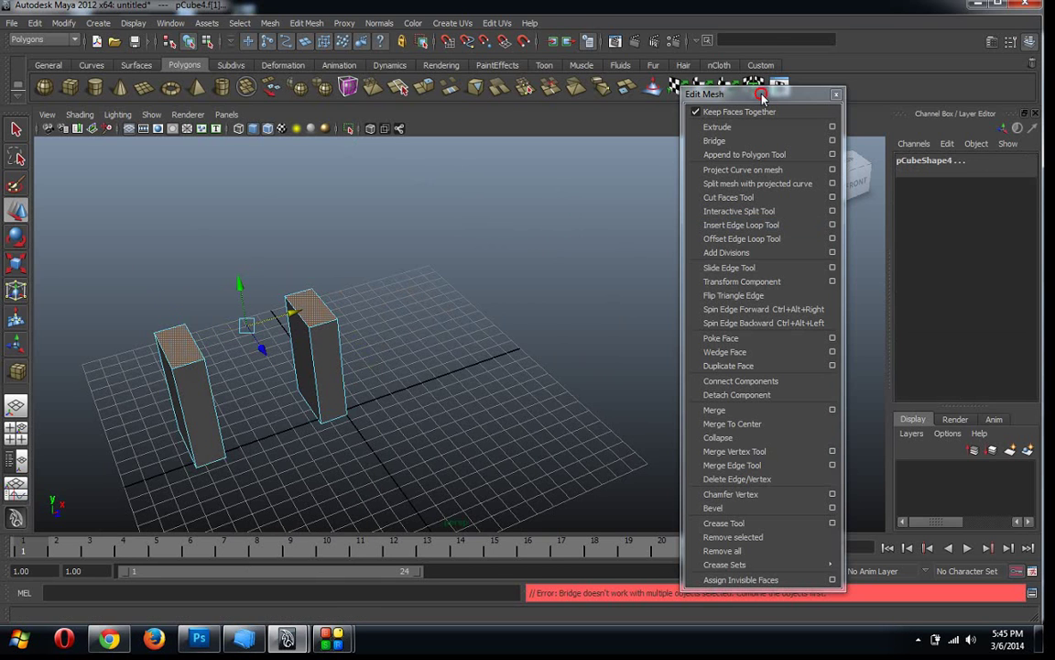
drag(692, 94, 512, 21)
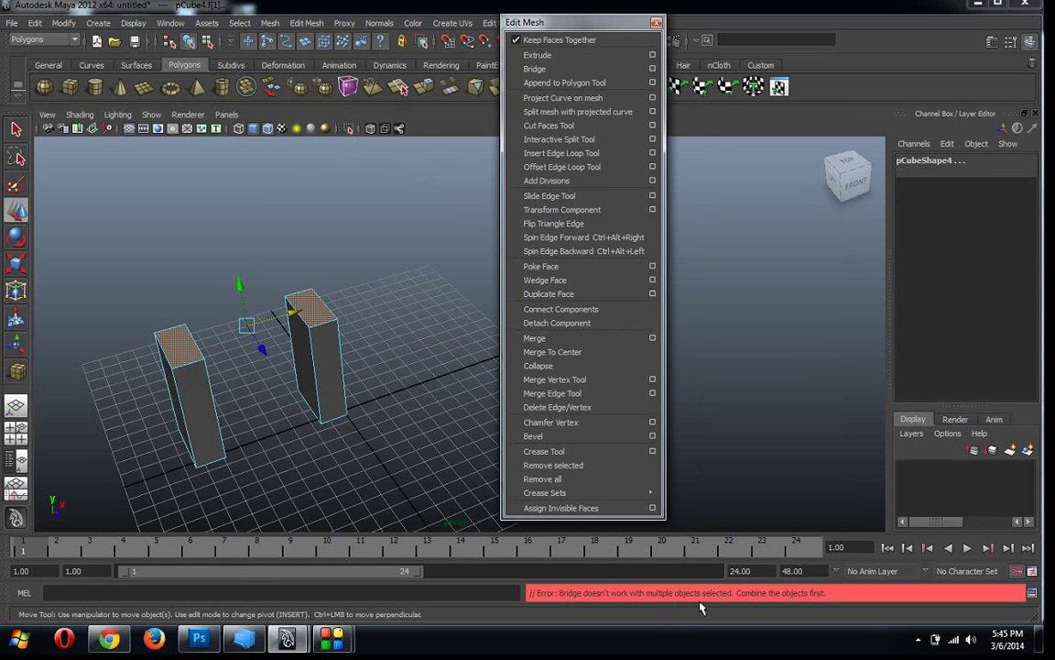
Clear the faces and, in Object Mode, select both boxes together
click(423, 505)
right_drag(318, 352, 389, 337)
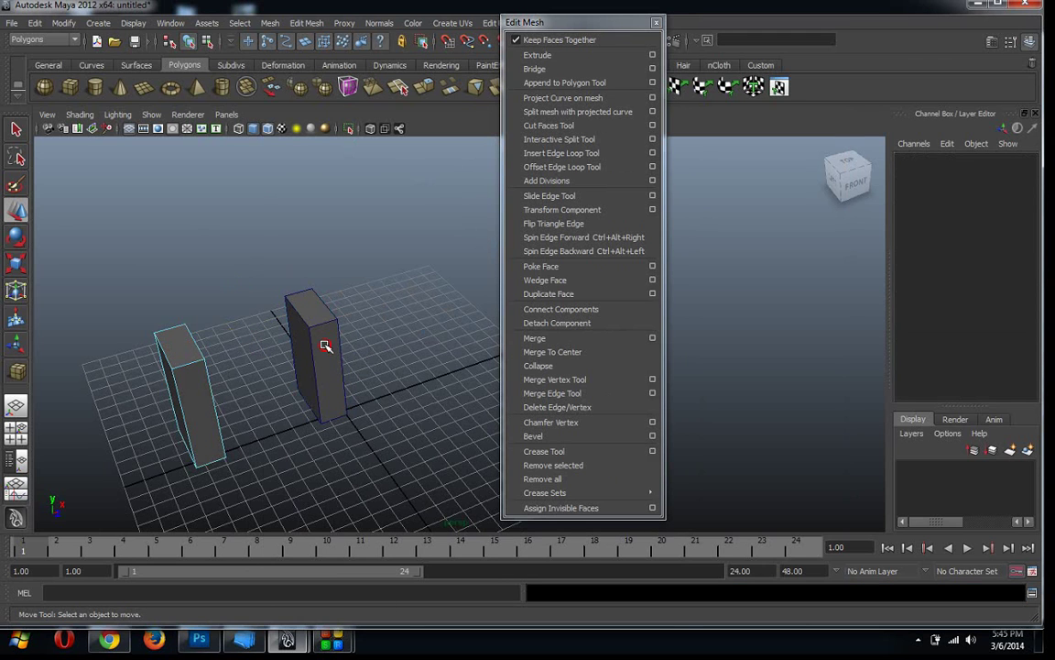
click(325, 345)
click(193, 372)
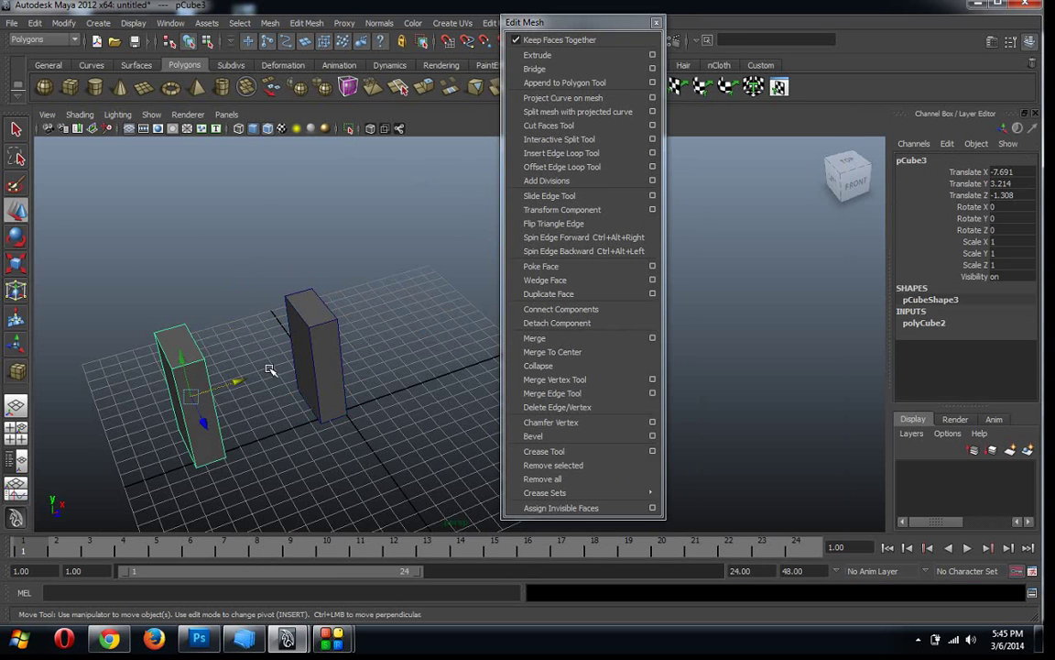
click(320, 355)
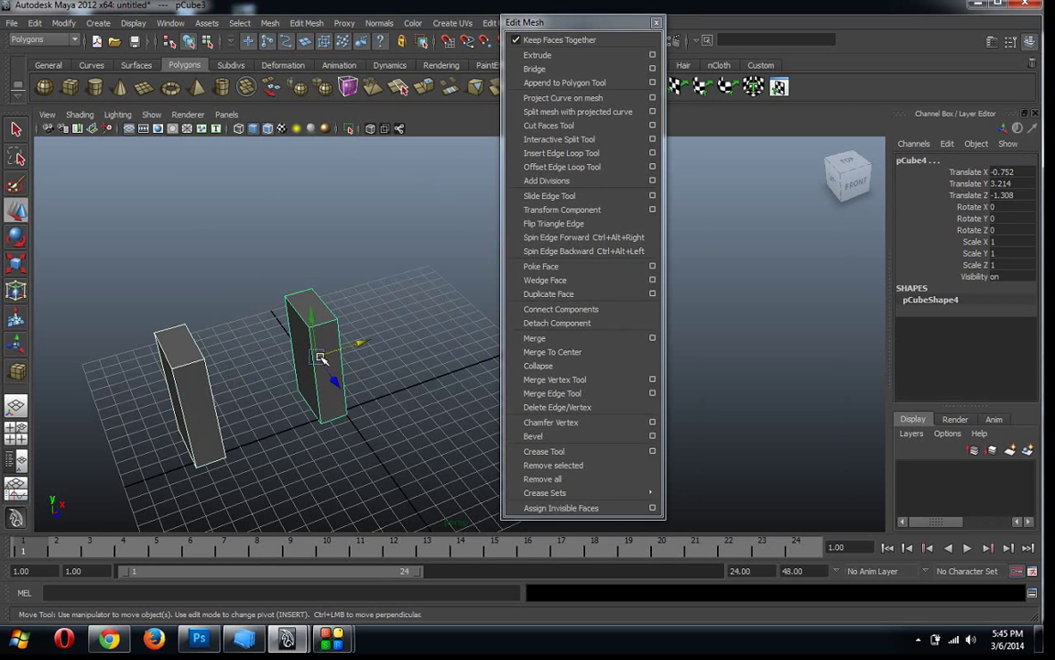
Combine both boxes into a single mesh, polySurface12, with Mesh > Combine
click(271, 23)
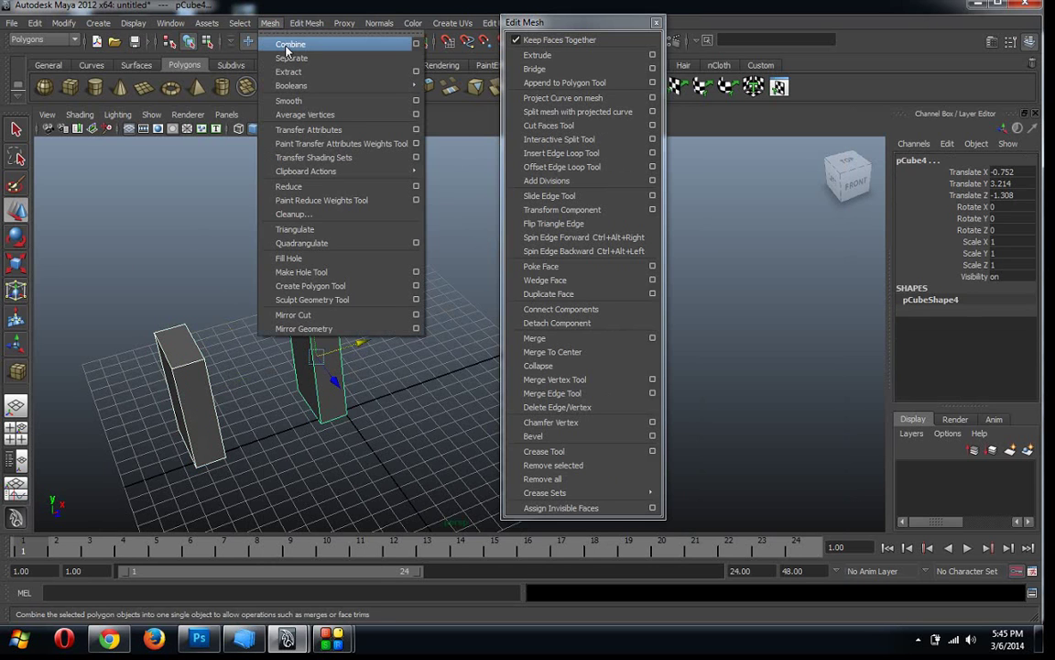
click(295, 40)
drag(606, 22, 739, 15)
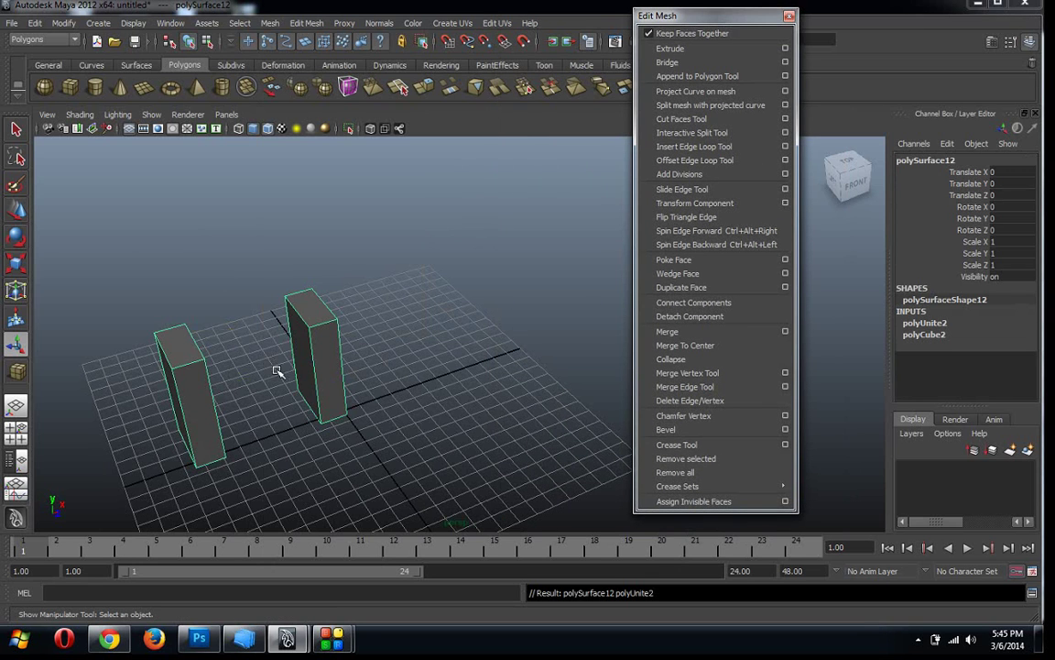
Select both top faces of the combined mesh, then open and close Bridge Options without bridging
right_drag(179, 334, 183, 371)
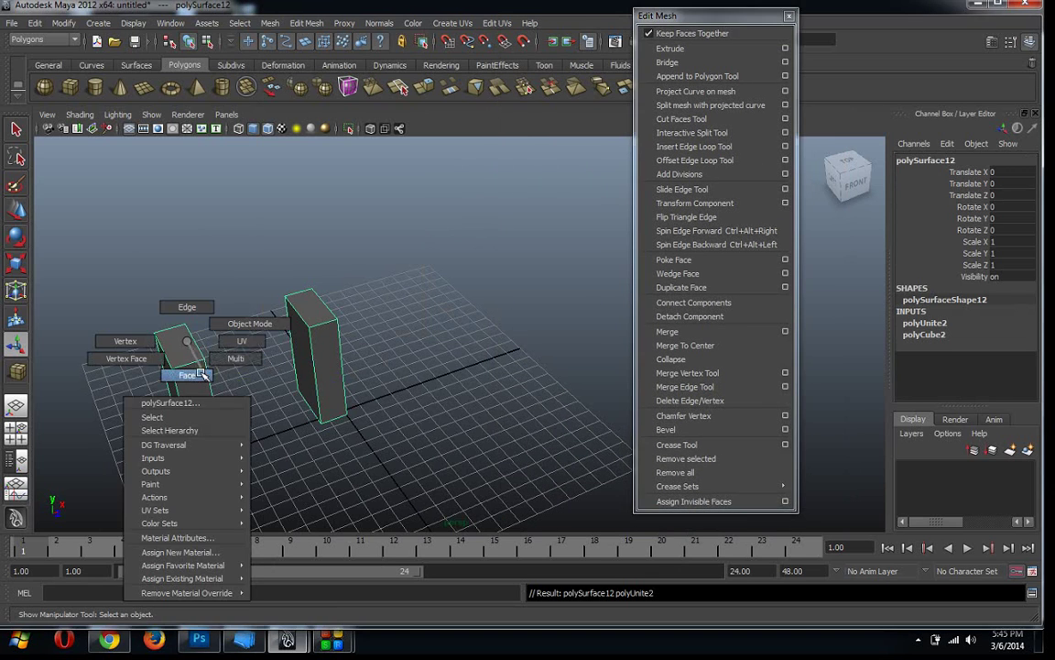
click(178, 344)
shift+click(310, 305)
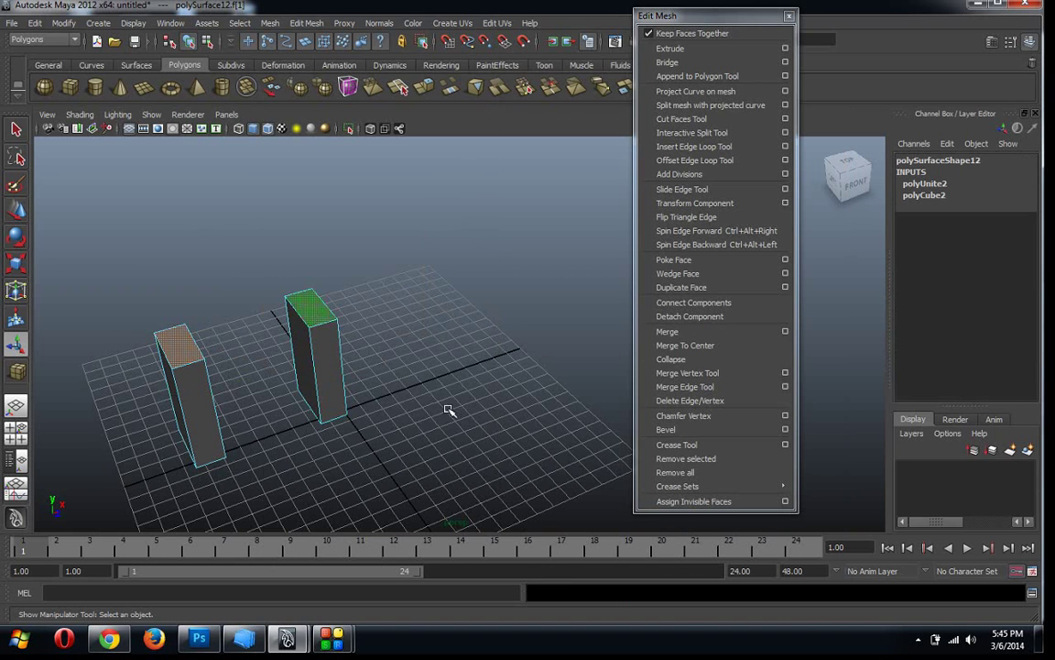
click(785, 61)
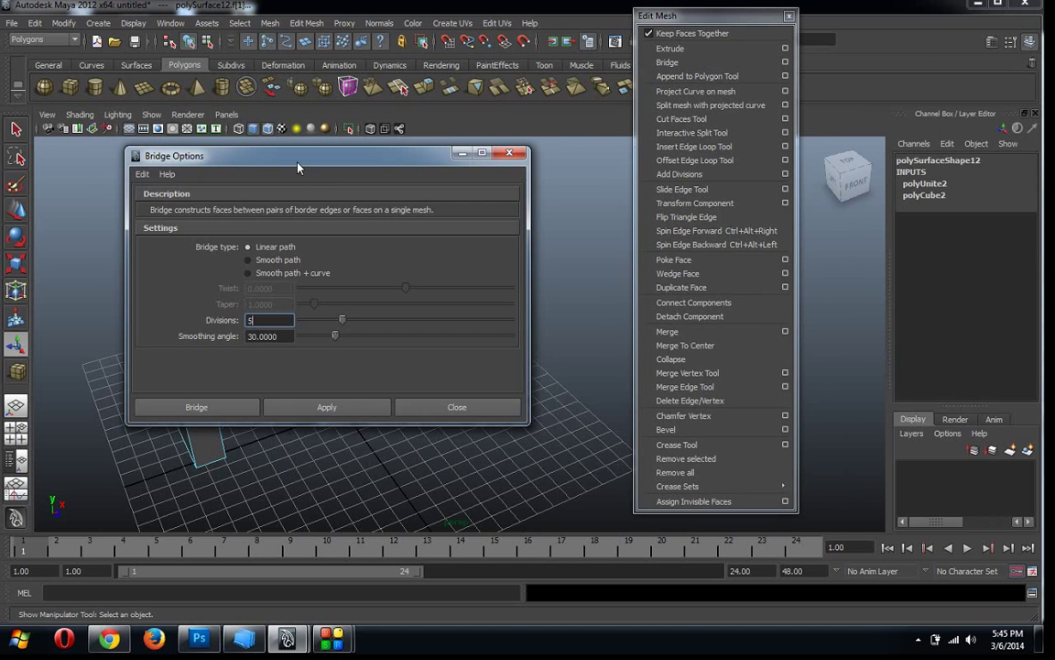
drag(297, 167, 581, 111)
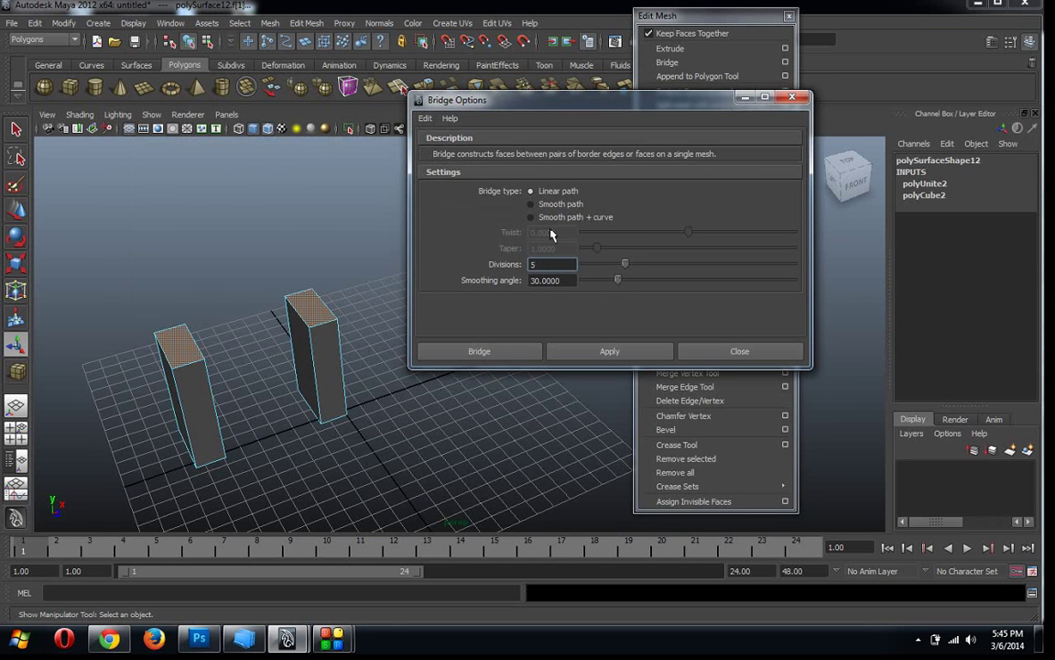
click(705, 352)
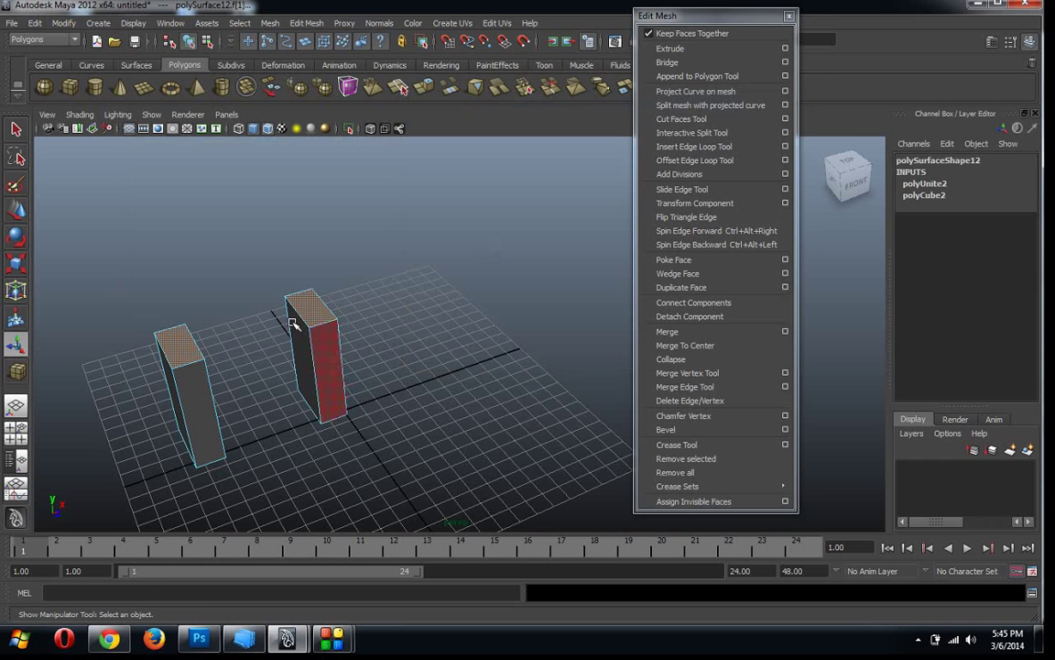
Extrude both top faces upward, then select the two facing inner side faces
click(670, 48)
drag(171, 313, 165, 286)
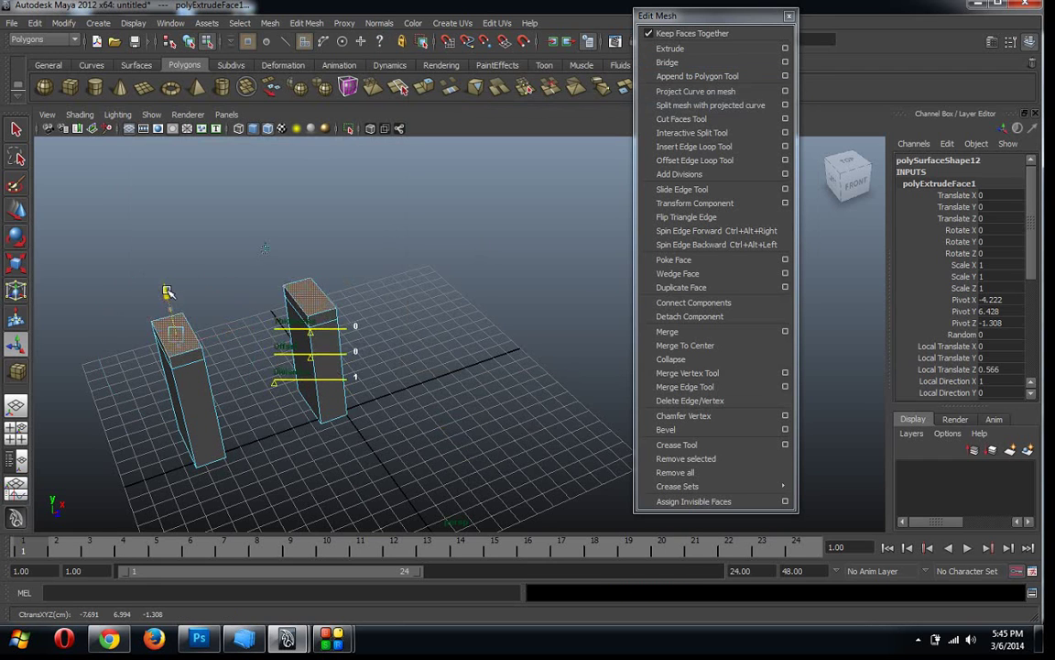
mouse_move(303, 393)
alt+mouse_down()
mouse_move(267, 376)
mouse_move(236, 384)
alt+mouse_up()
click(238, 188)
click(272, 254)
mouse_move(272, 253)
alt+mouse_down()
mouse_move(337, 337)
mouse_move(405, 337)
alt+mouse_up()
click(303, 305)
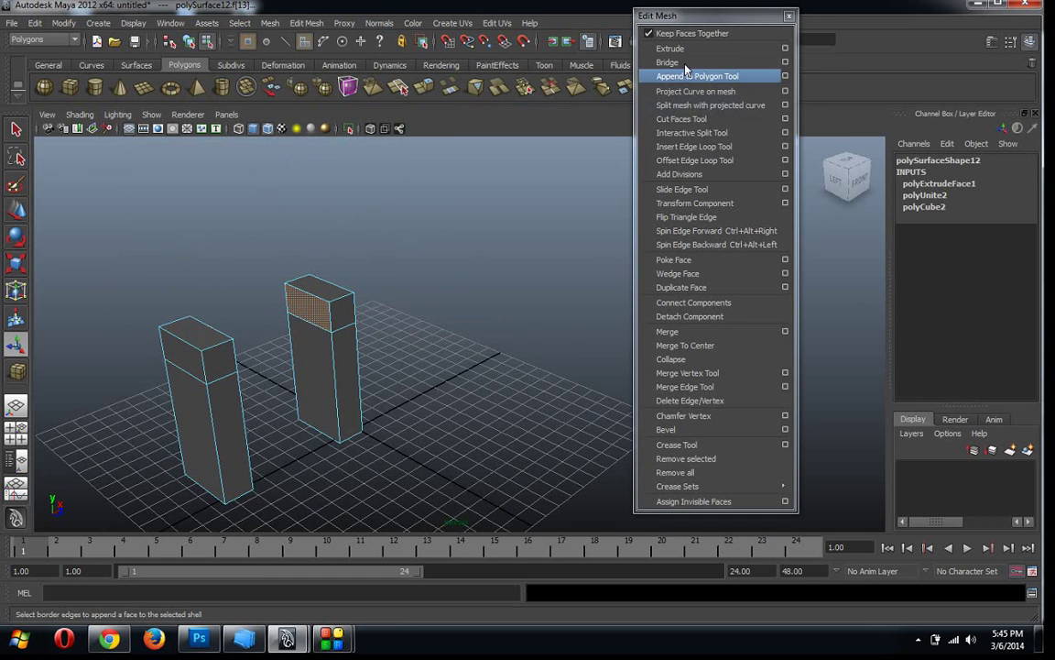
Bridge the inner side faces with Divisions 0, forming a squared arch
click(656, 62)
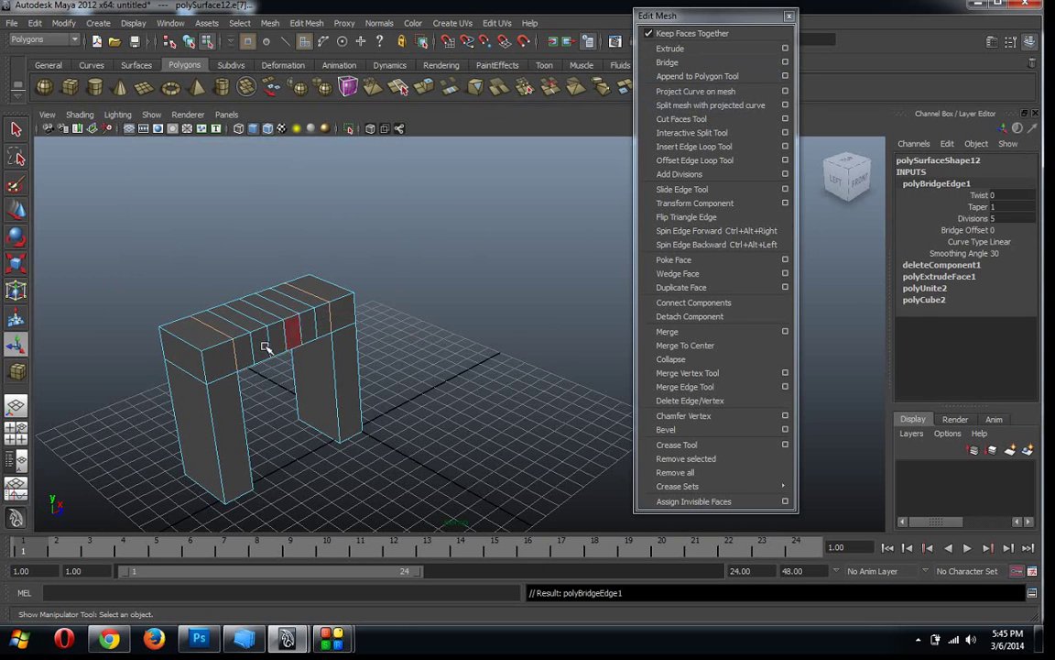
key(ctrl+z)
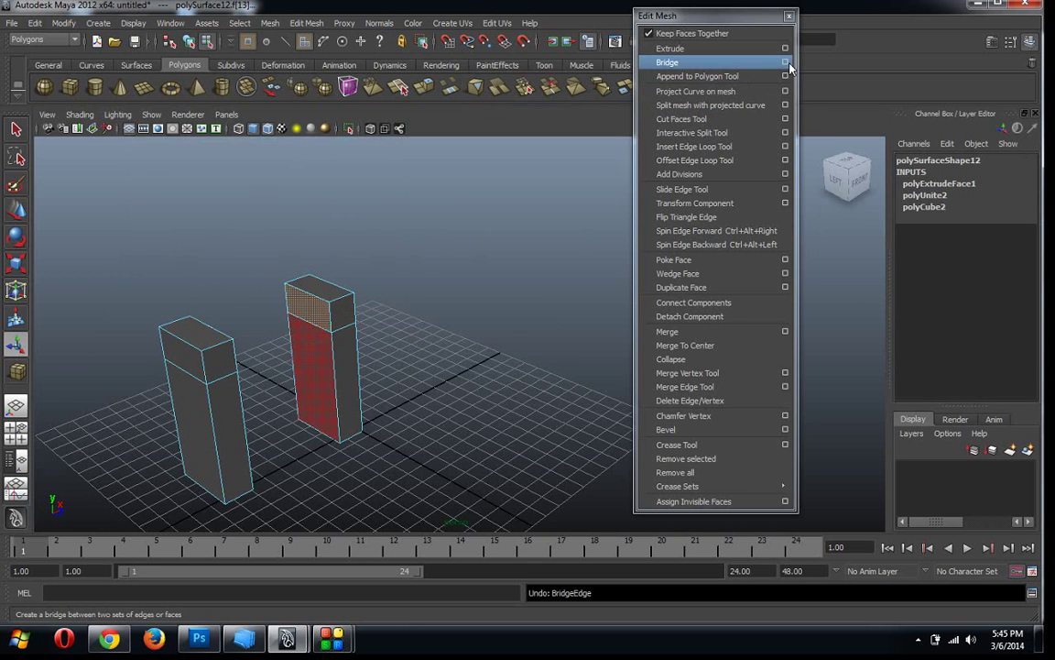
click(785, 62)
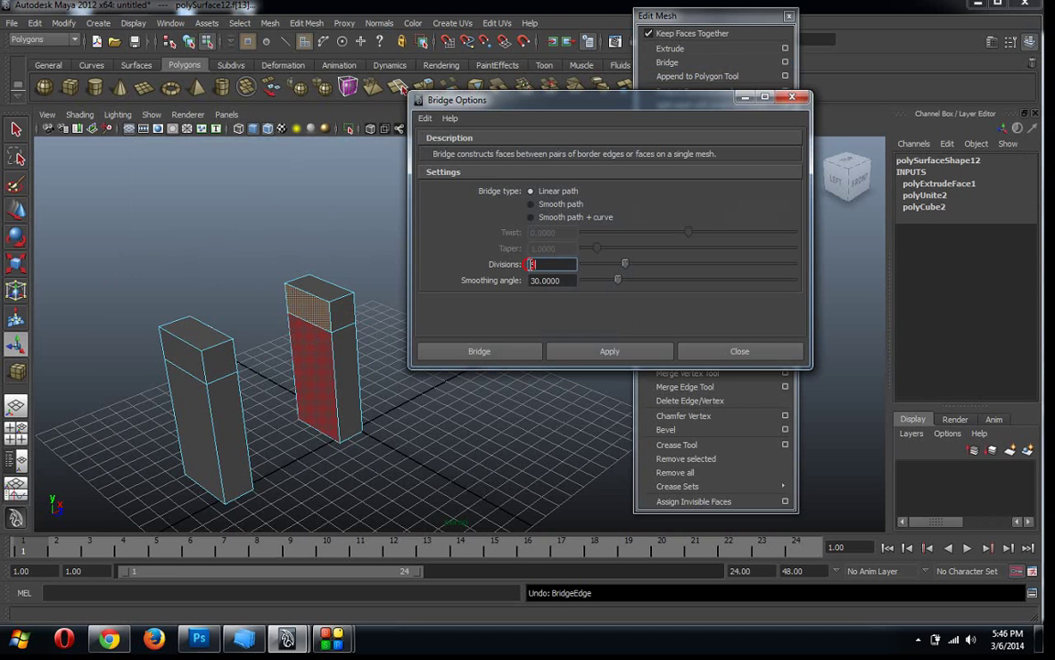
double_click(532, 264)
text(0)
click(610, 352)
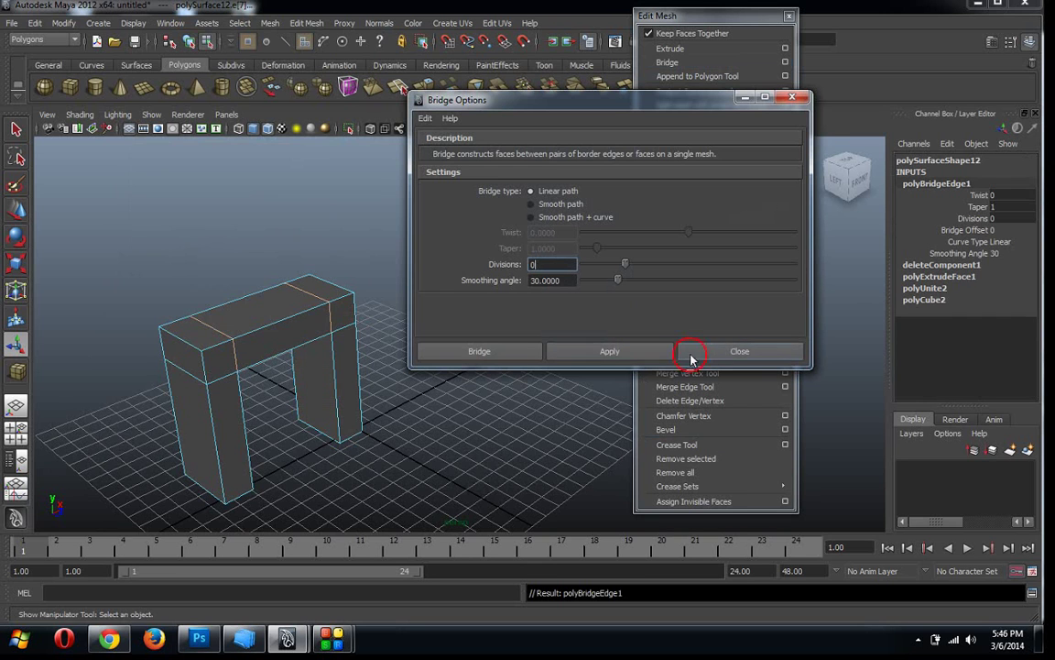
click(691, 356)
mouse_move(423, 348)
alt+mouse_down()
mouse_move(376, 349)
mouse_move(434, 363)
mouse_move(275, 300)
alt+mouse_up()
click(254, 320)
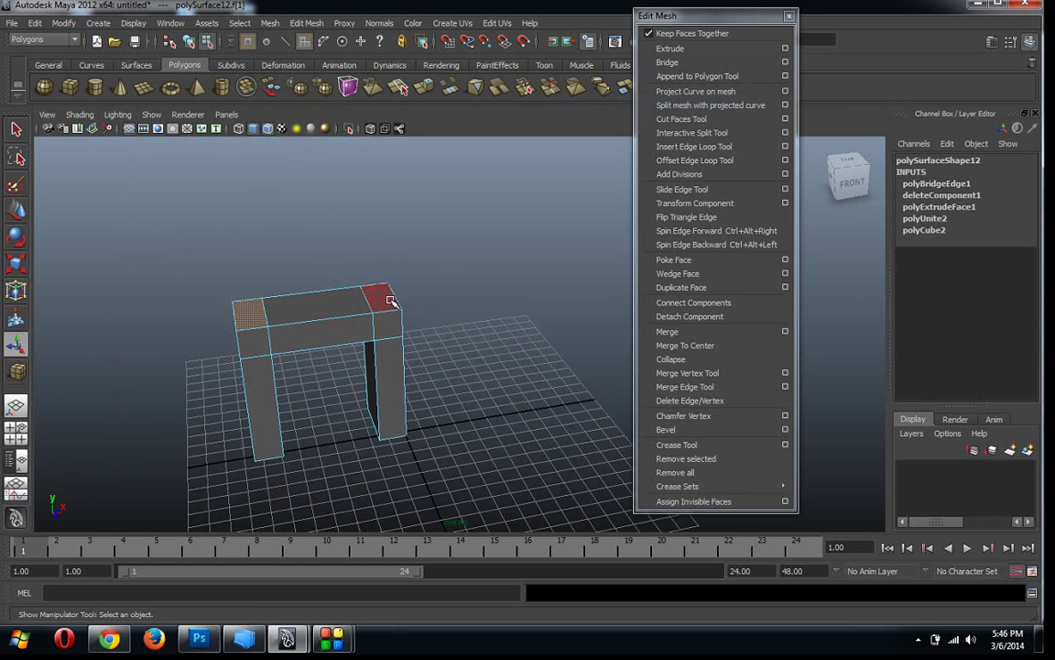
Bridge the two top end faces along a Smooth path with 7 divisions, then view in wireframe
shift+click(382, 299)
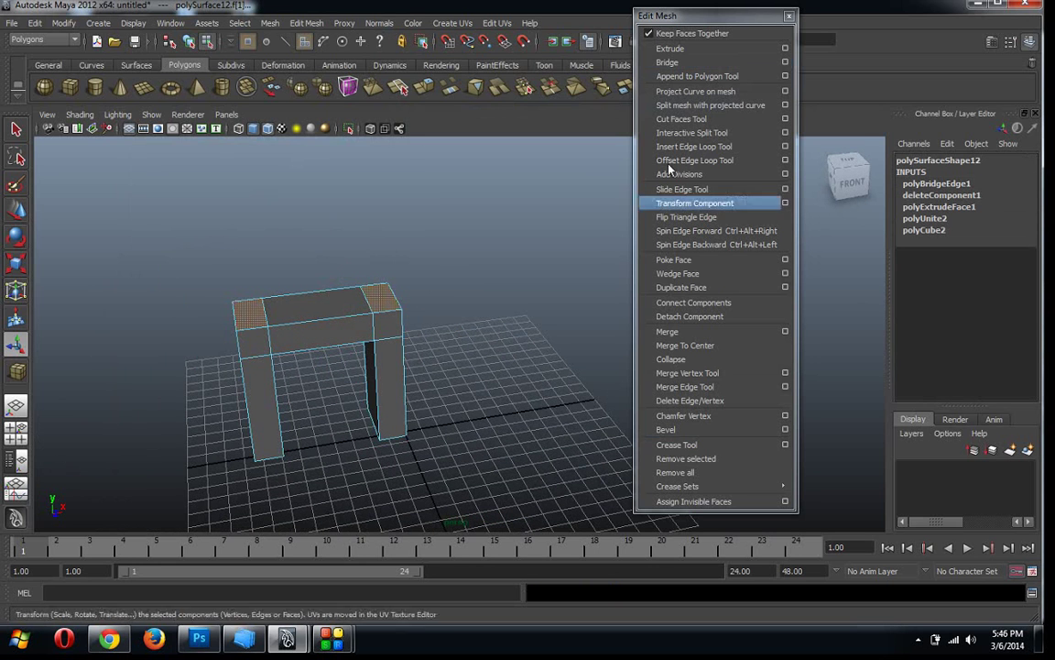
click(786, 62)
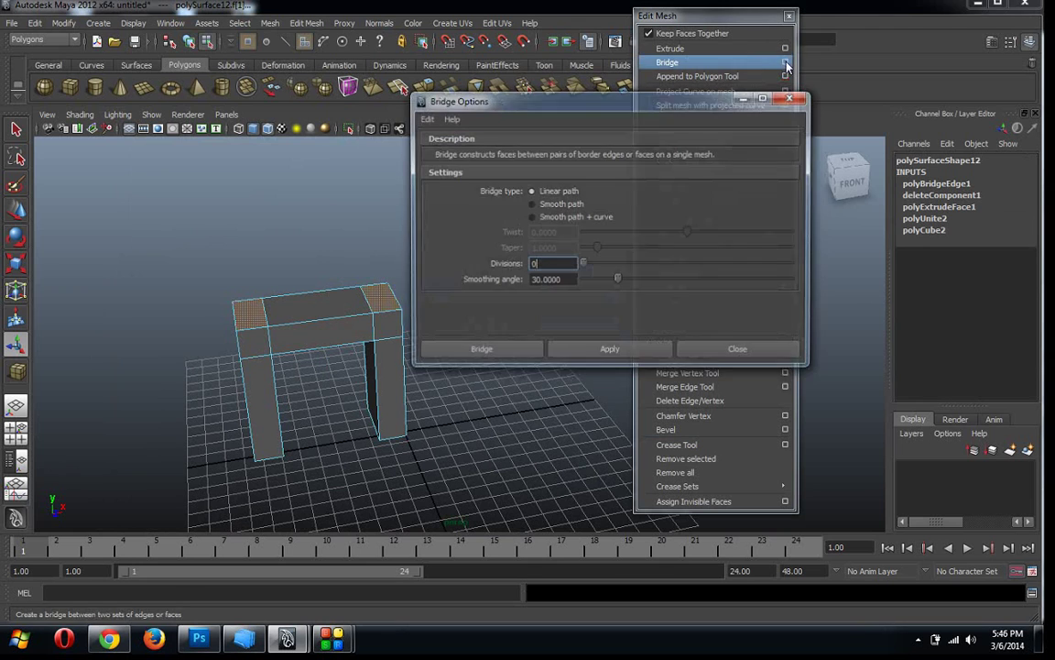
click(531, 204)
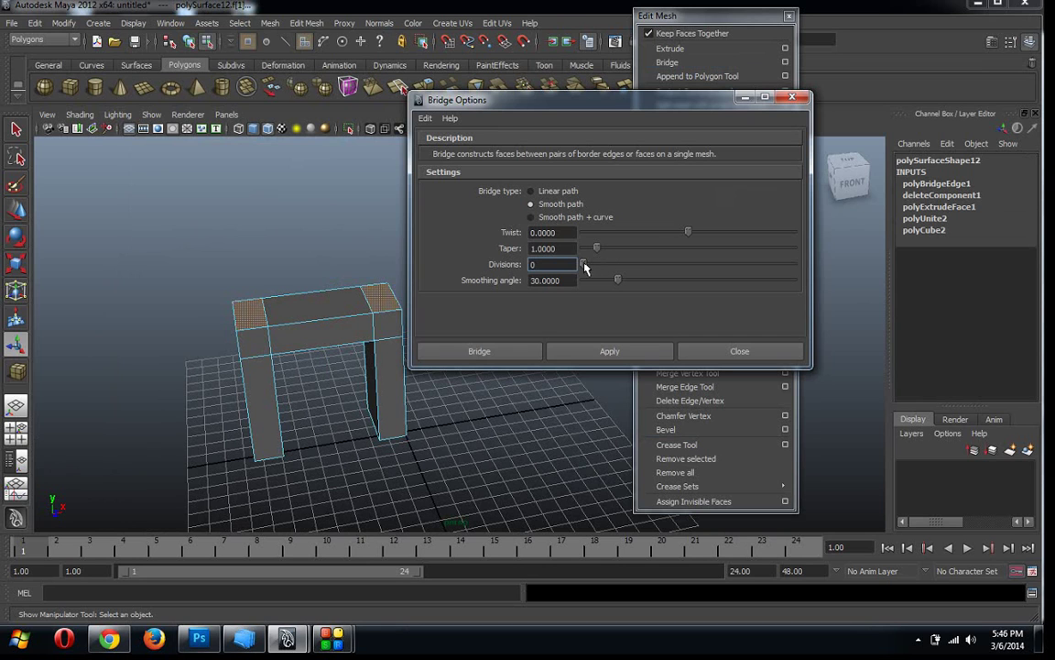
drag(583, 265, 634, 270)
click(609, 351)
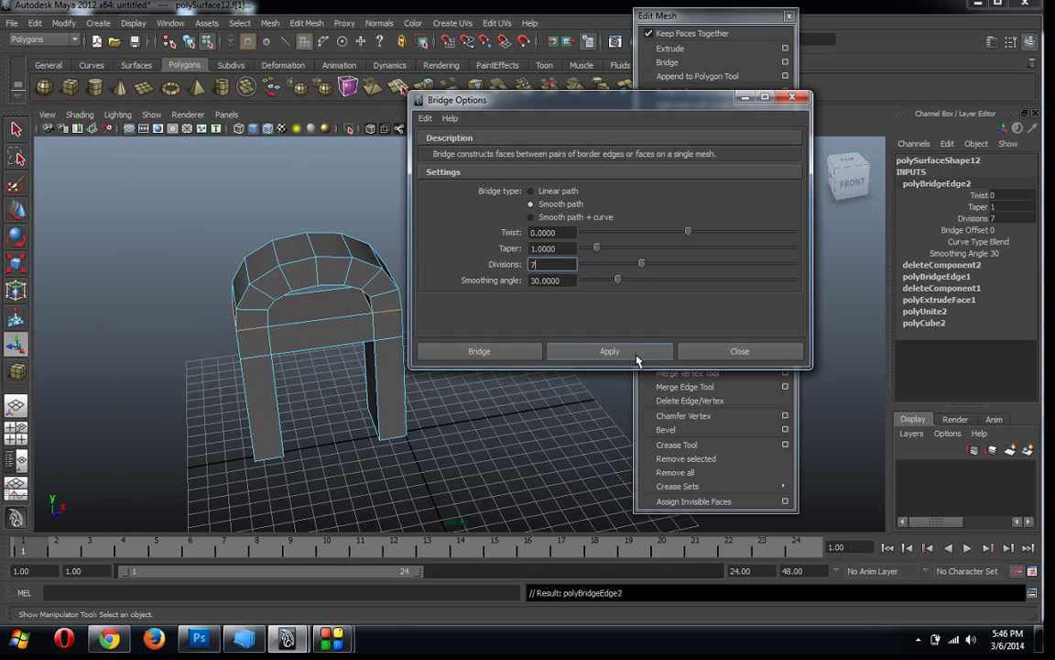
alt+drag(403, 316, 362, 321)
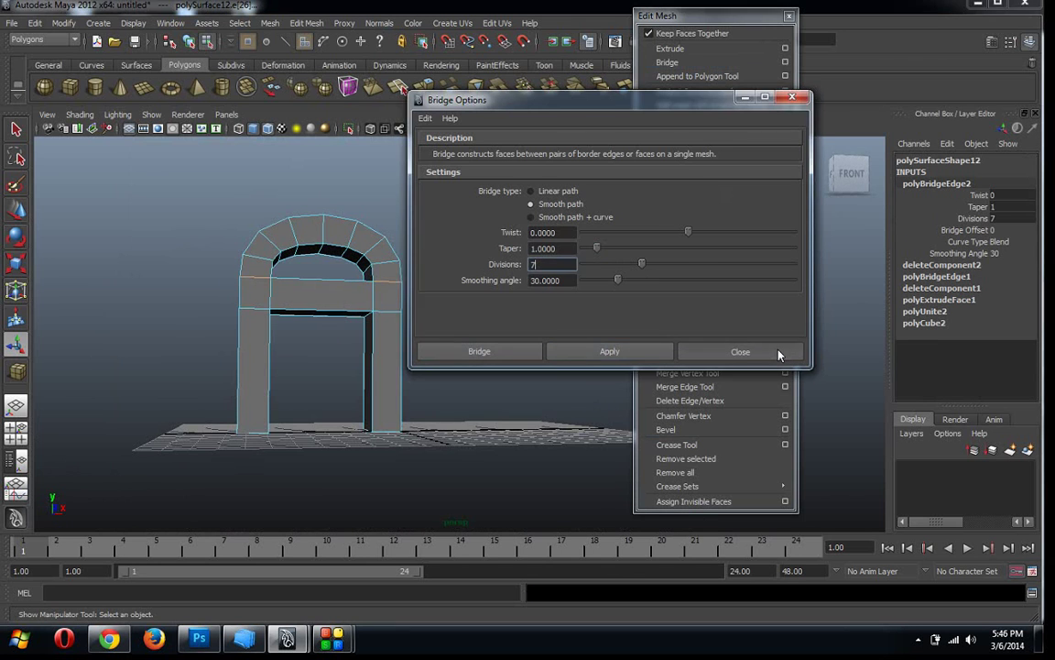
click(777, 352)
mouse_move(459, 296)
alt+mouse_down()
mouse_move(424, 296)
mouse_move(427, 328)
alt+mouse_up()
key(4)
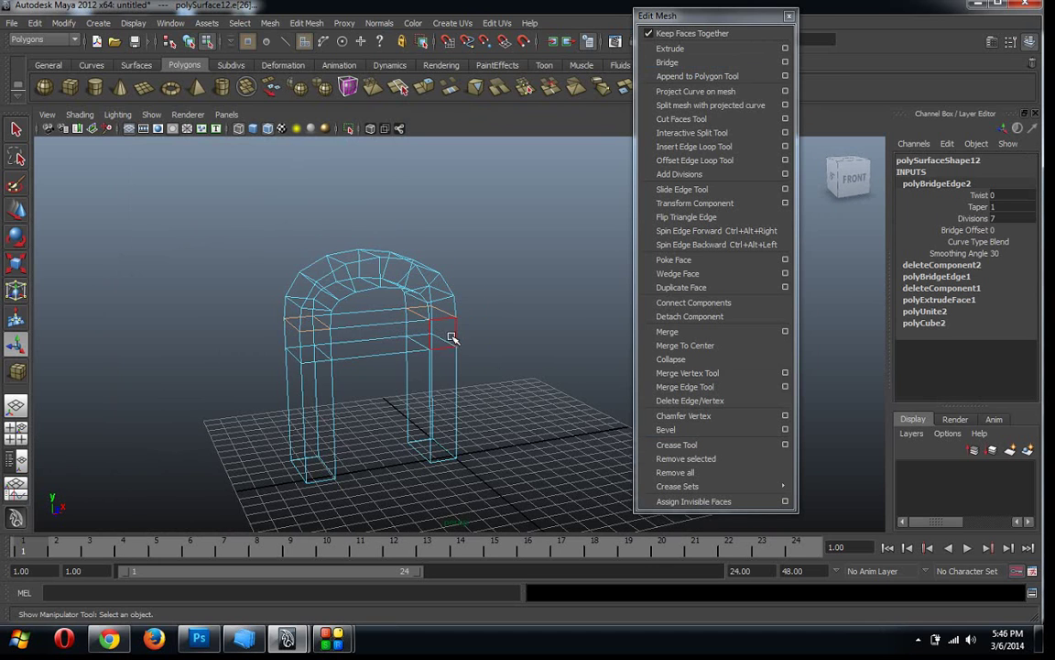
Select both leg bottom faces and bridge them with Smooth path + curve, closing the loop
mouse_move(441, 389)
alt+mouse_down()
mouse_move(445, 277)
mouse_move(441, 348)
mouse_move(493, 352)
mouse_move(500, 340)
alt+mouse_up()
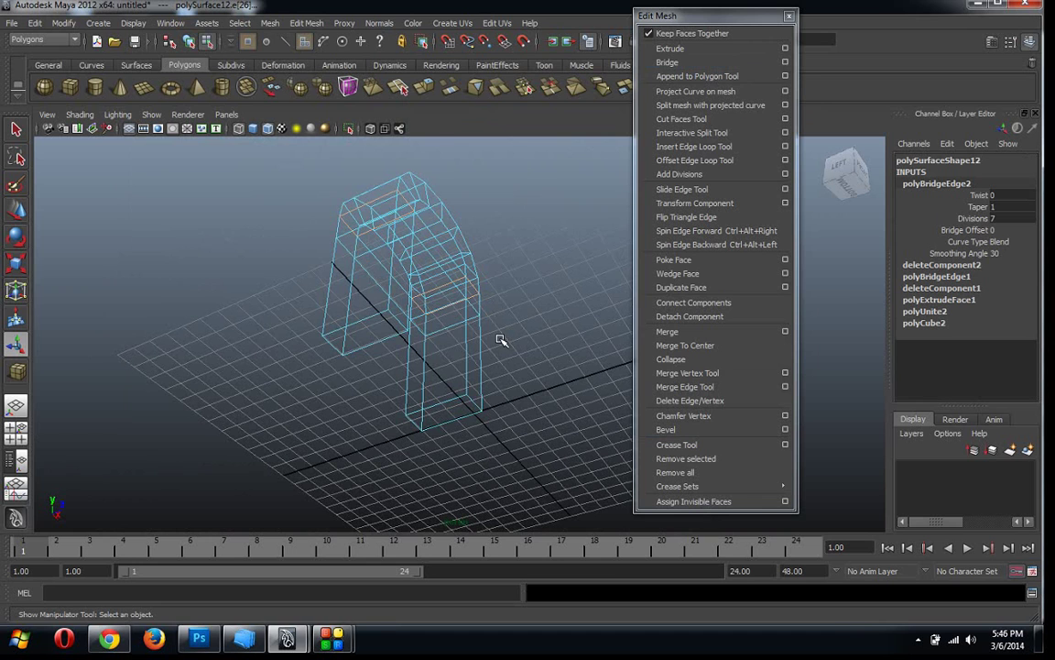
key(5)
right_click(361, 340)
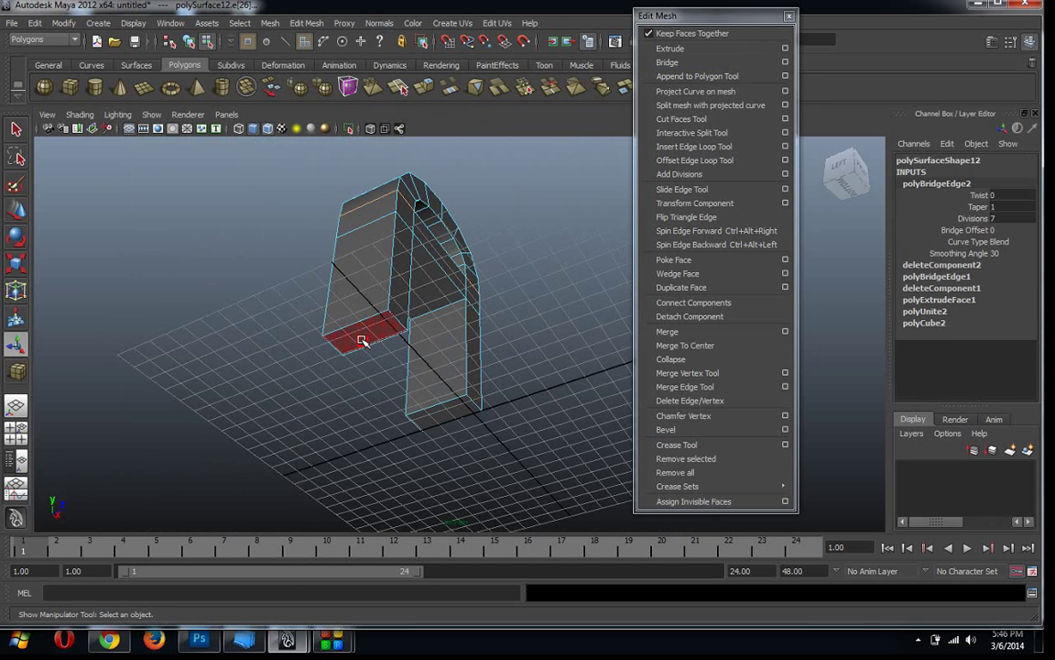
click(360, 337)
shift+click(439, 417)
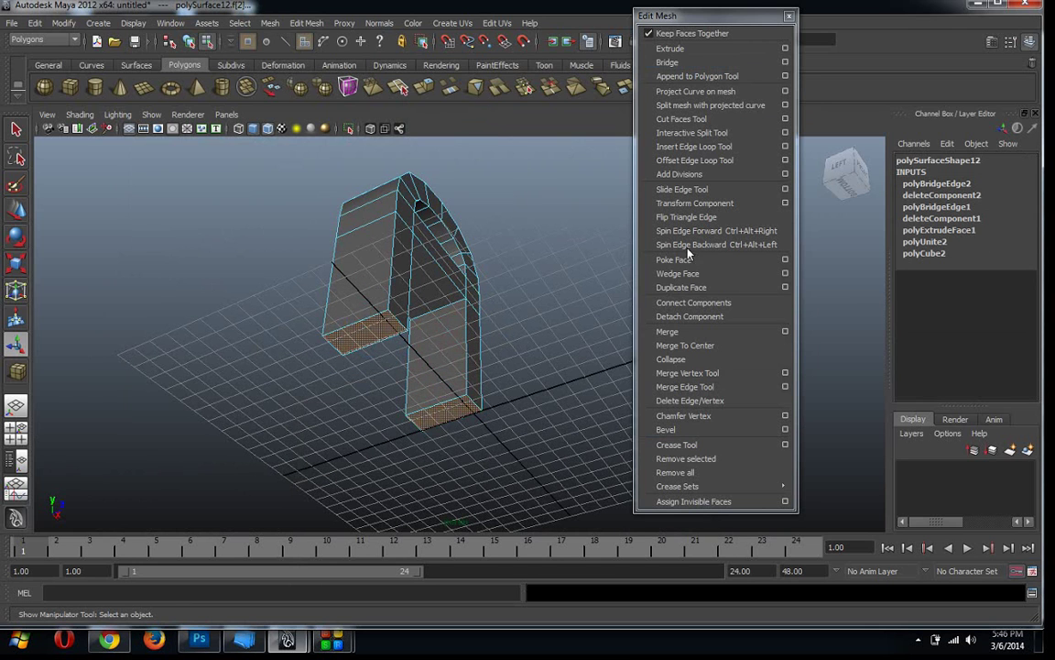
click(786, 63)
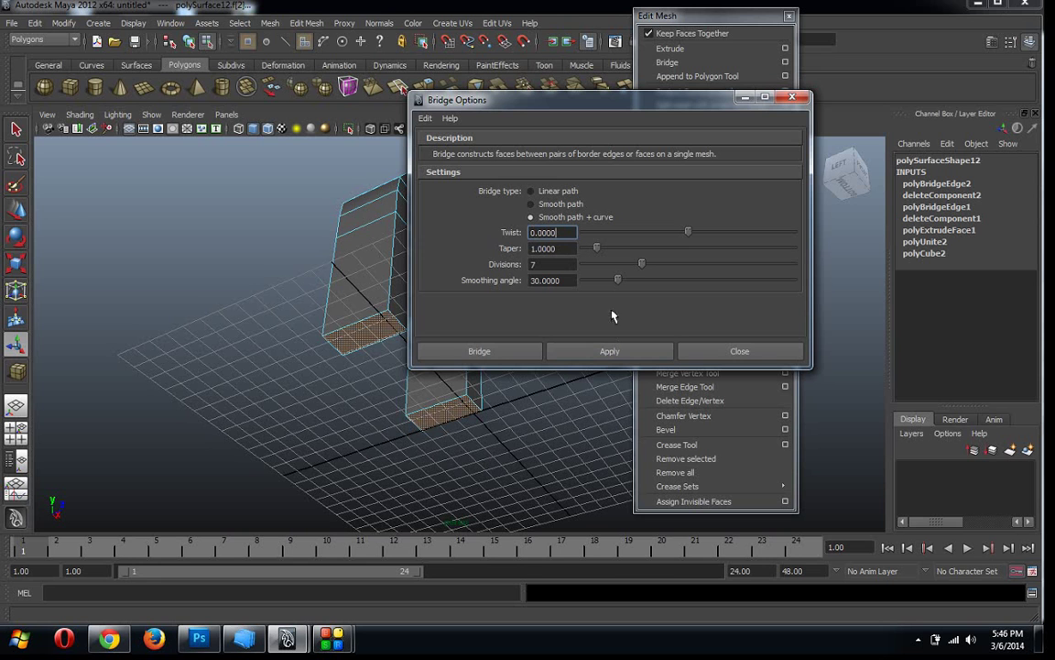
click(606, 351)
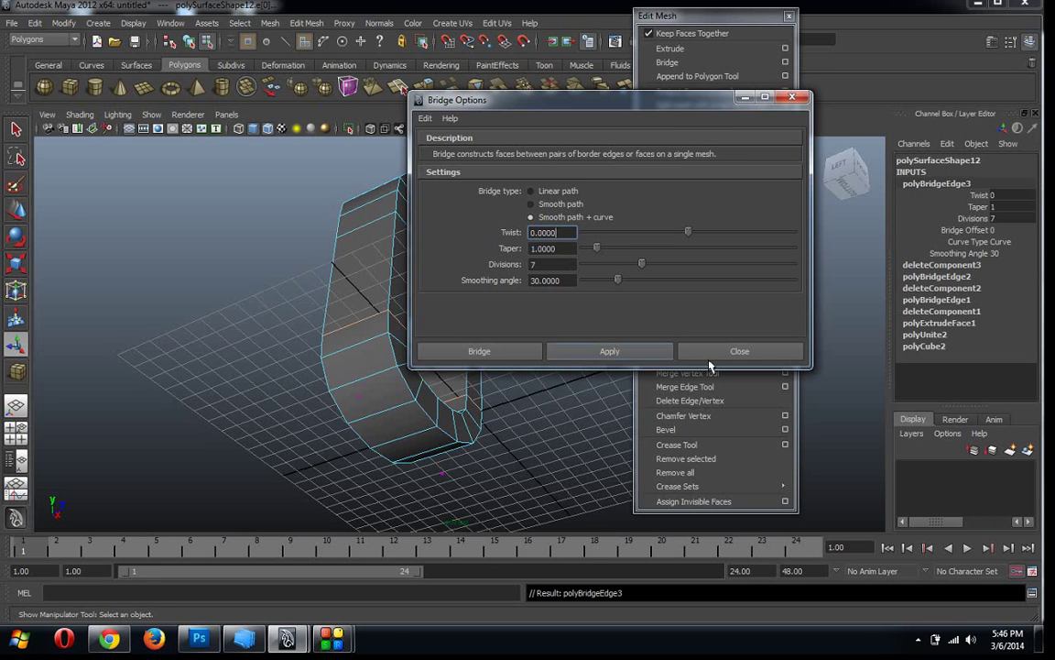
click(739, 351)
mouse_move(523, 355)
alt+mouse_down()
mouse_move(463, 397)
mouse_move(441, 327)
alt+mouse_up()
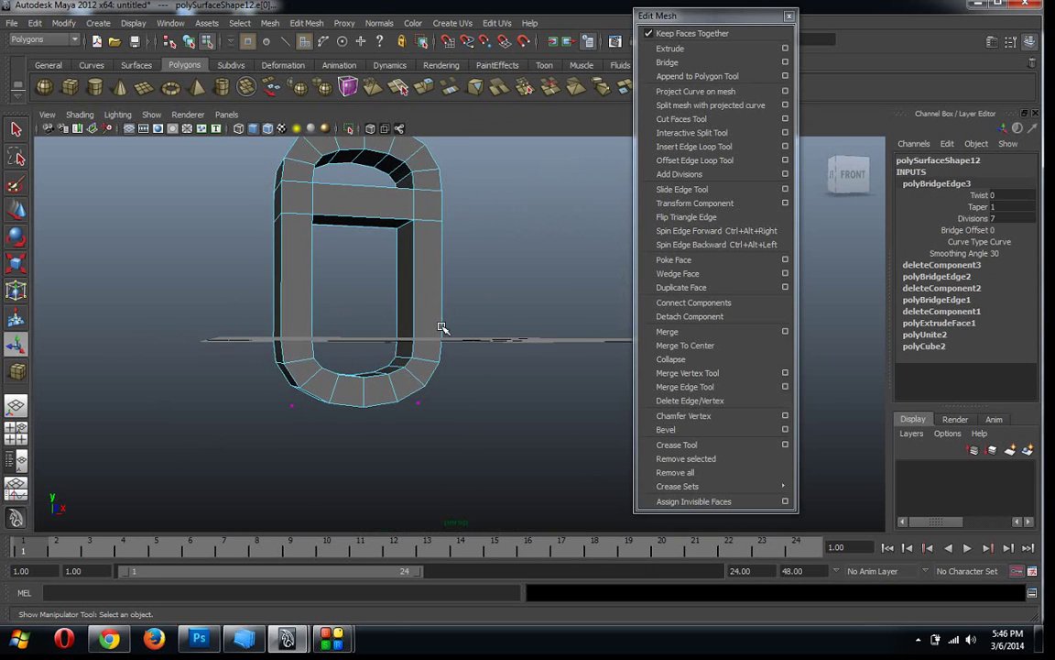
Select two control points of the bottom bridge curve and drag them down to deepen the base
key(4)
click(452, 399)
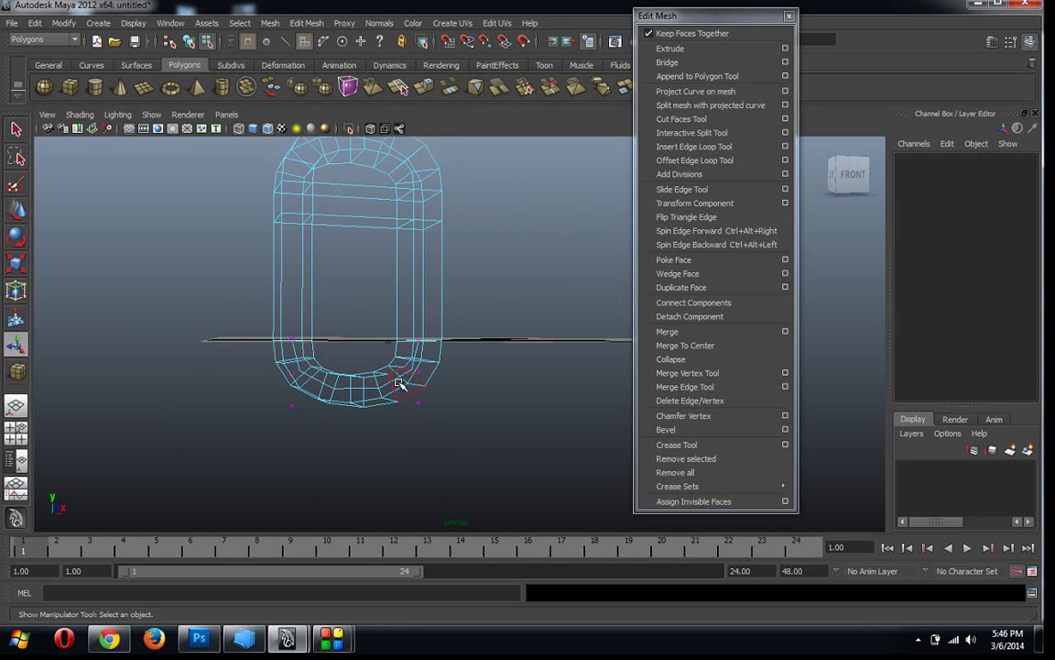
right_drag(400, 380, 460, 360)
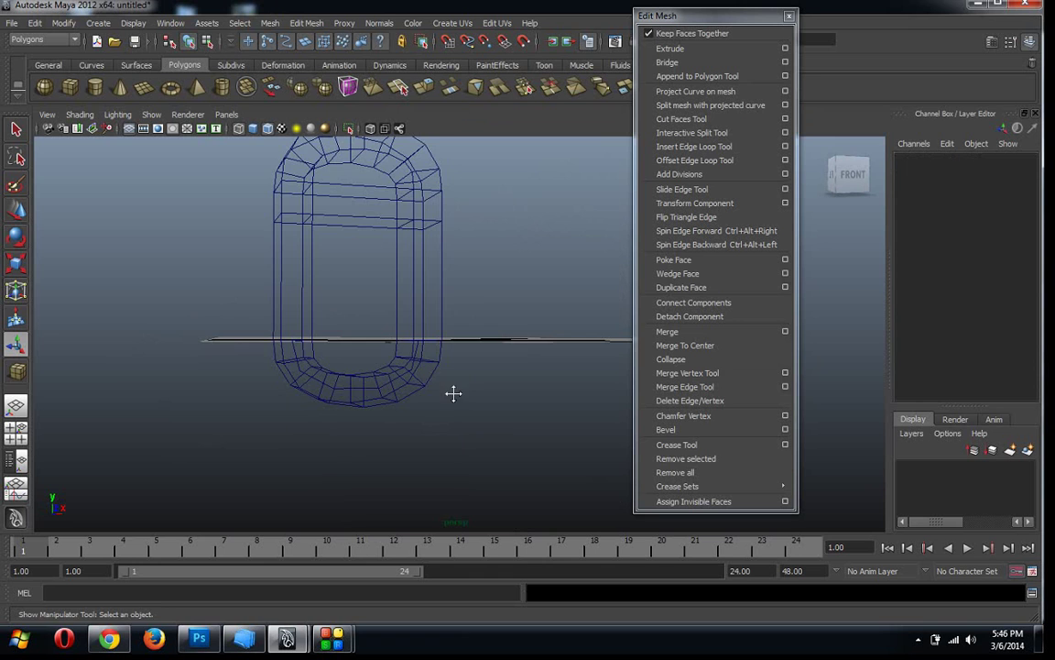
mouse_move(455, 393)
alt+mouse_down()
mouse_move(424, 369)
mouse_move(393, 371)
alt+mouse_up()
mouse_move(393, 370)
alt+right_down()
mouse_move(387, 335)
mouse_move(421, 345)
mouse_move(335, 341)
alt+right_up()
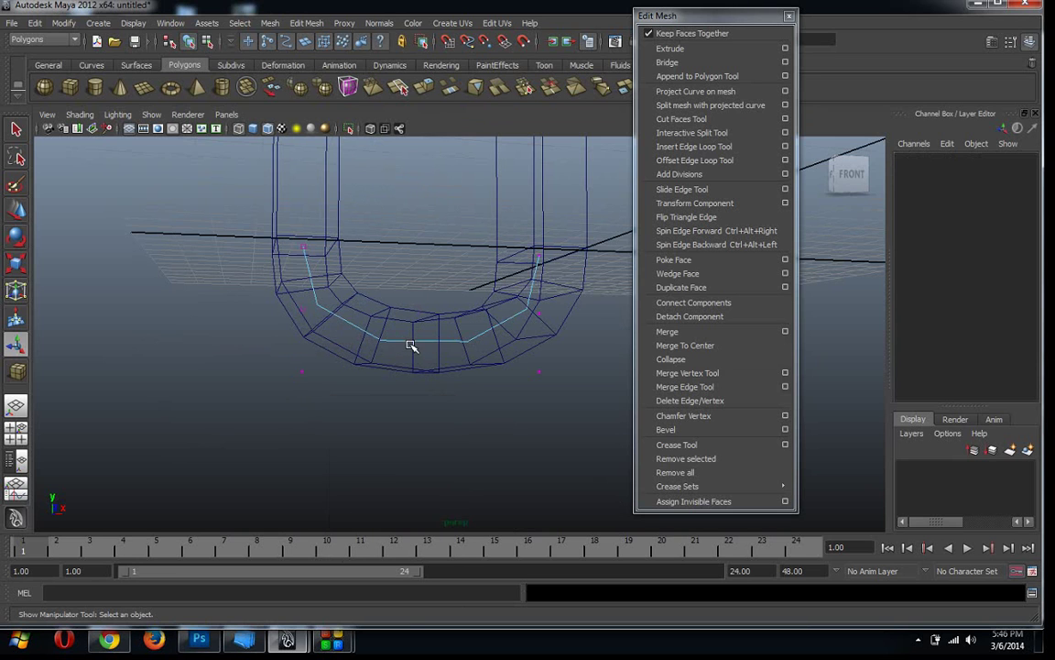
click(538, 370)
shift+drag(348, 400, 298, 362)
key(w)
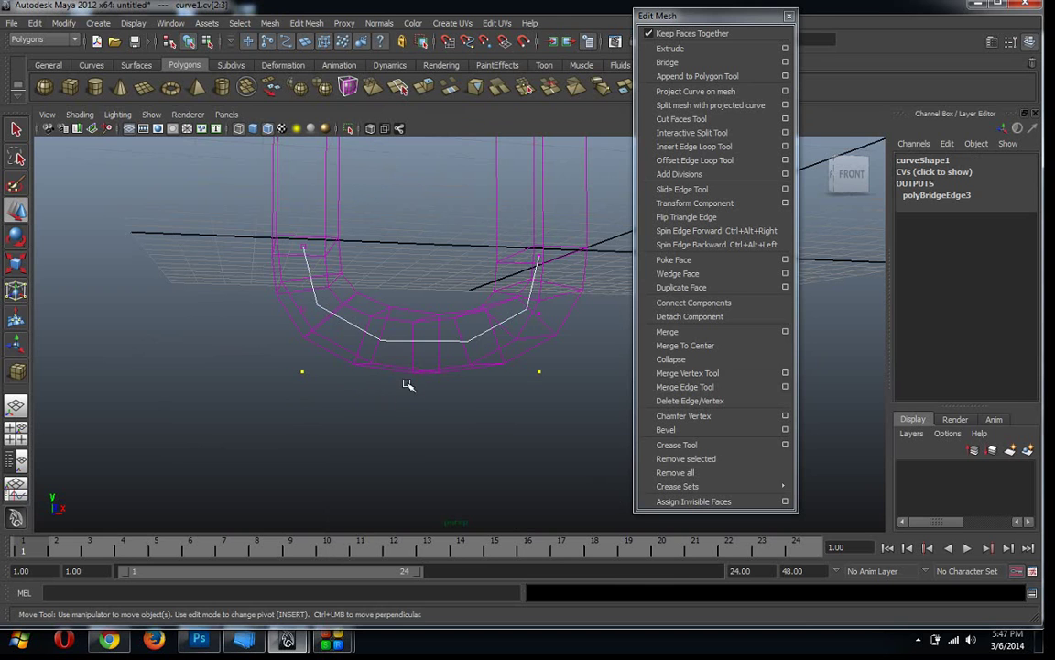
drag(429, 325, 429, 365)
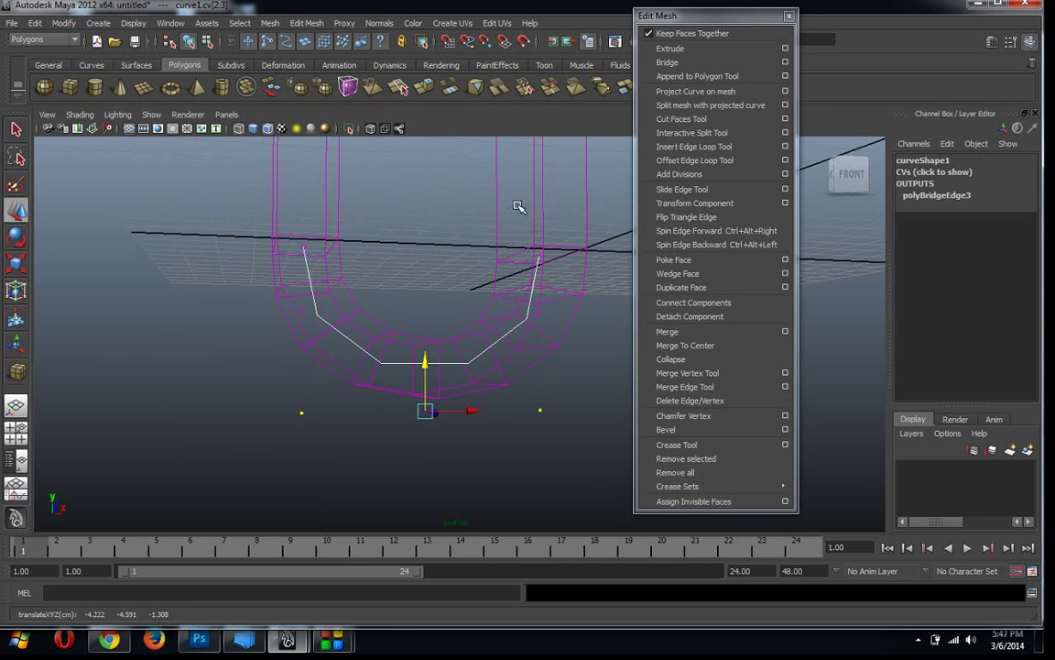
Return to shaded view and move the loop mesh off to the side
click(544, 201)
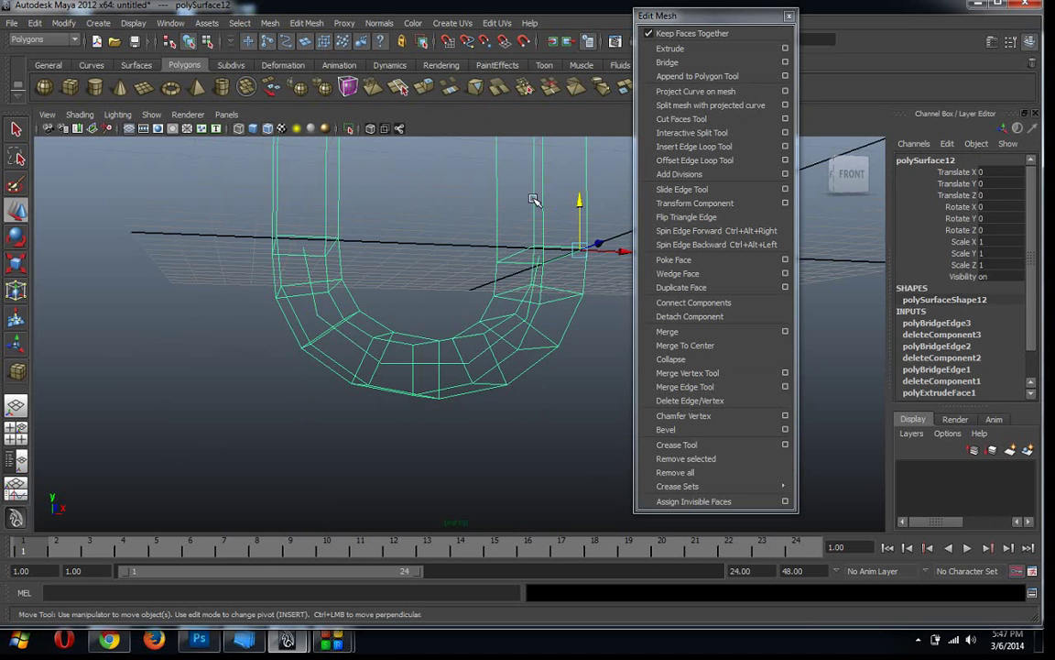
click(544, 204)
mouse_move(523, 210)
alt+mouse_down()
mouse_move(471, 314)
mouse_move(301, 313)
alt+mouse_up()
mouse_move(301, 314)
alt+middle_down()
mouse_move(367, 340)
mouse_move(309, 396)
alt+middle_up()
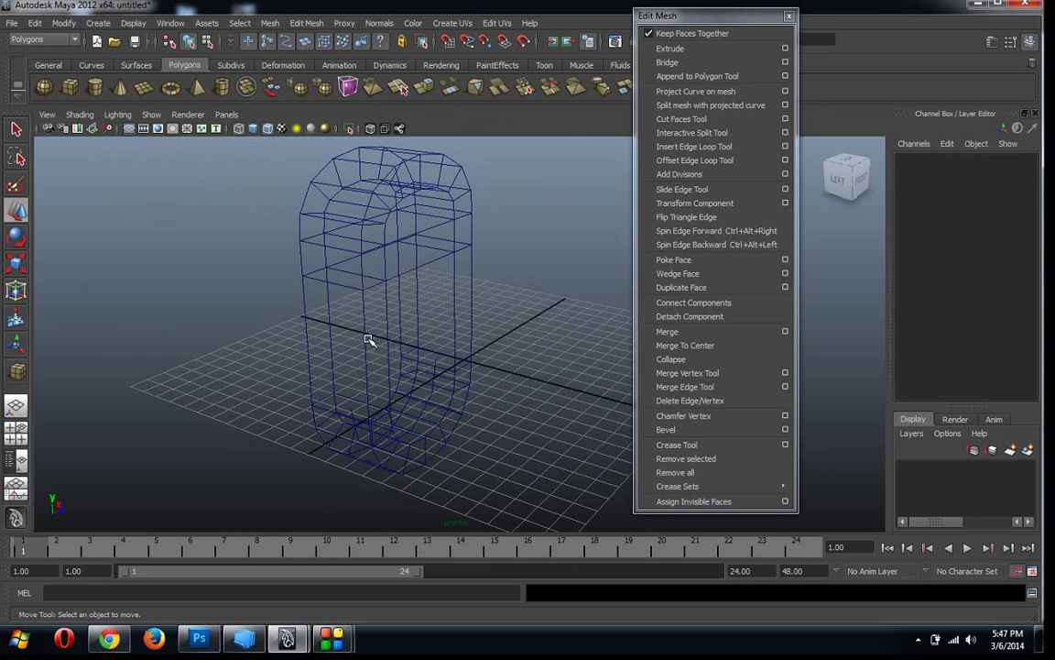
key(5)
click(395, 330)
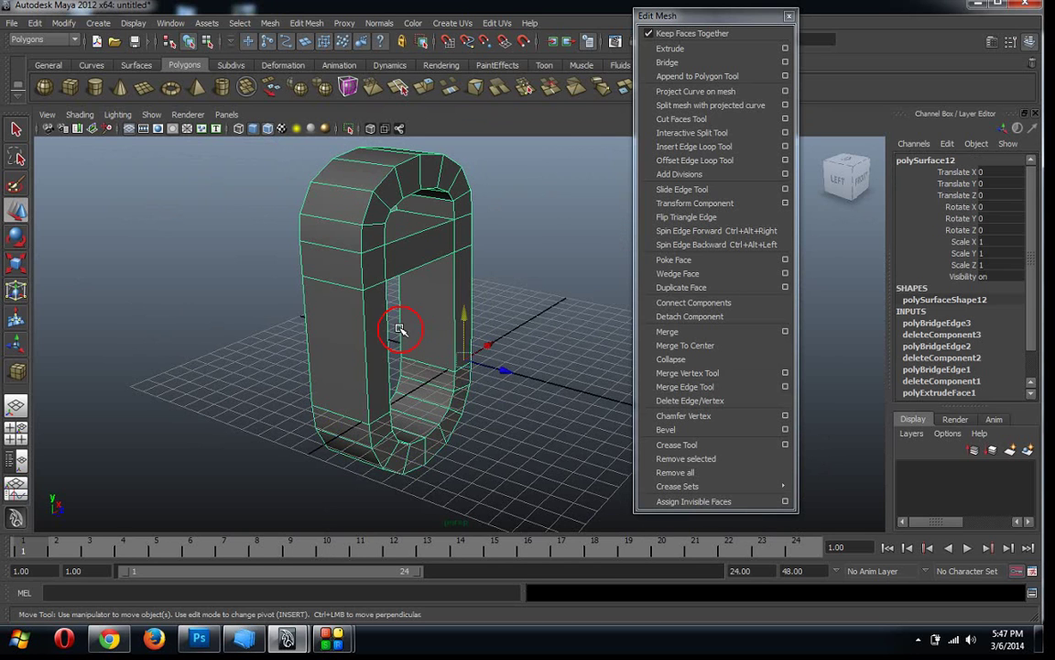
drag(495, 369, 379, 332)
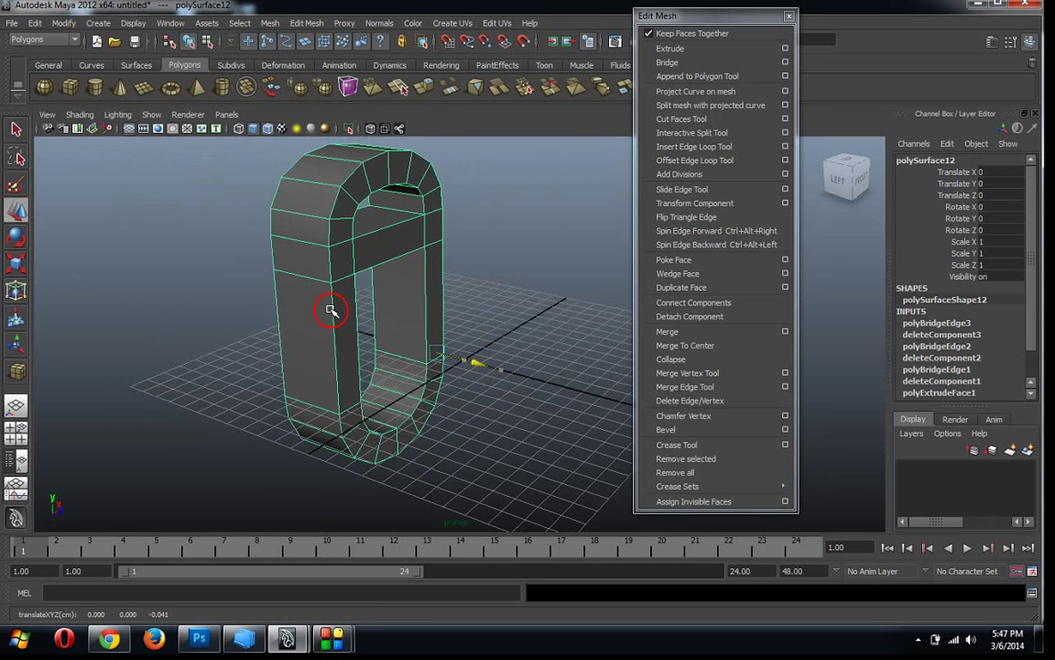
click(385, 321)
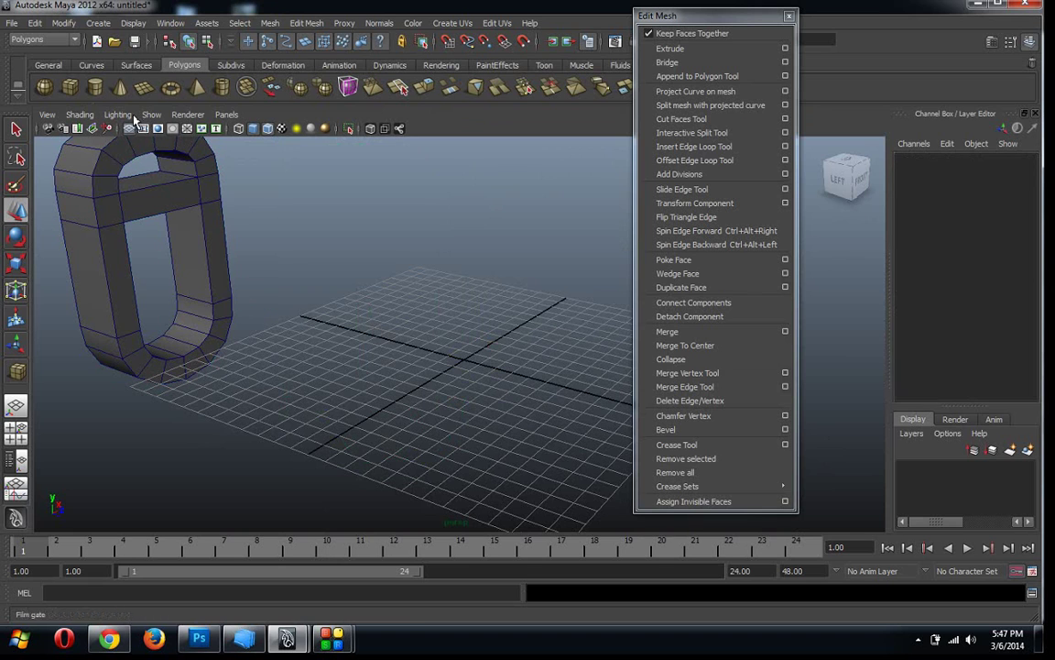
Draw a new polygon cube and set its width, height and depth subdivisions to 3
click(70, 87)
mouse_move(424, 375)
mouse_down()
mouse_move(420, 384)
mouse_move(405, 273)
mouse_up()
key(w)
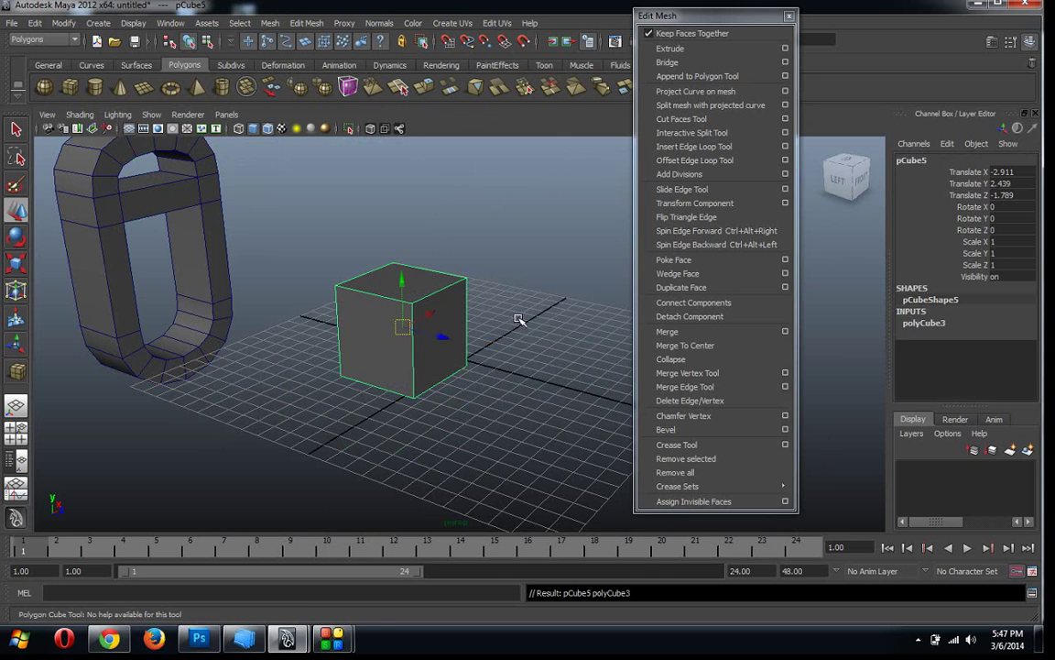
drag(939, 372, 939, 392)
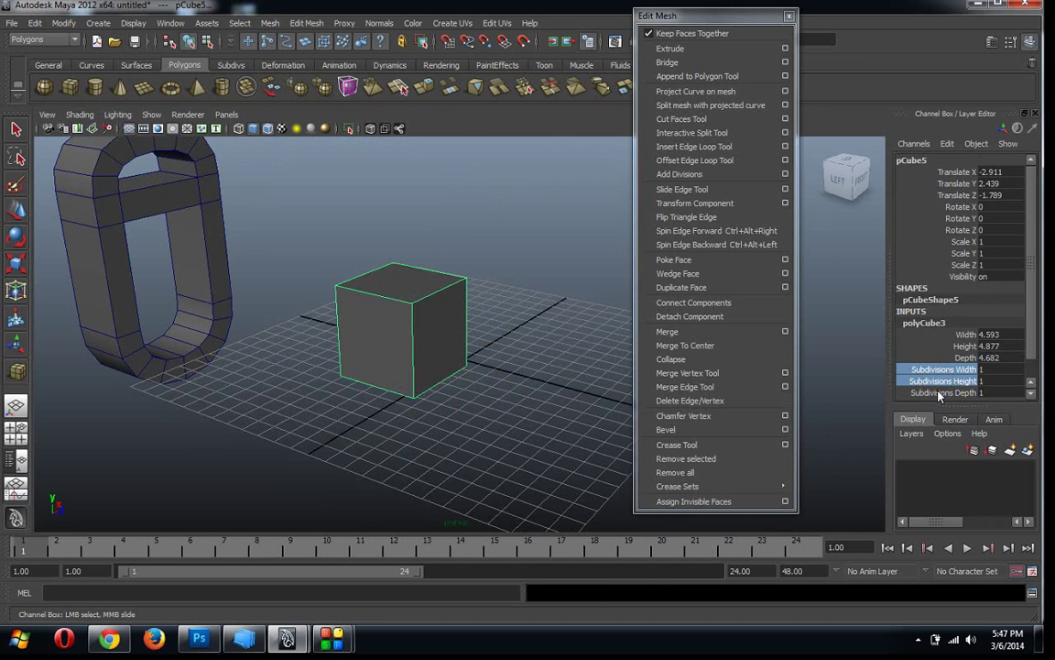
middle_drag(549, 357, 573, 358)
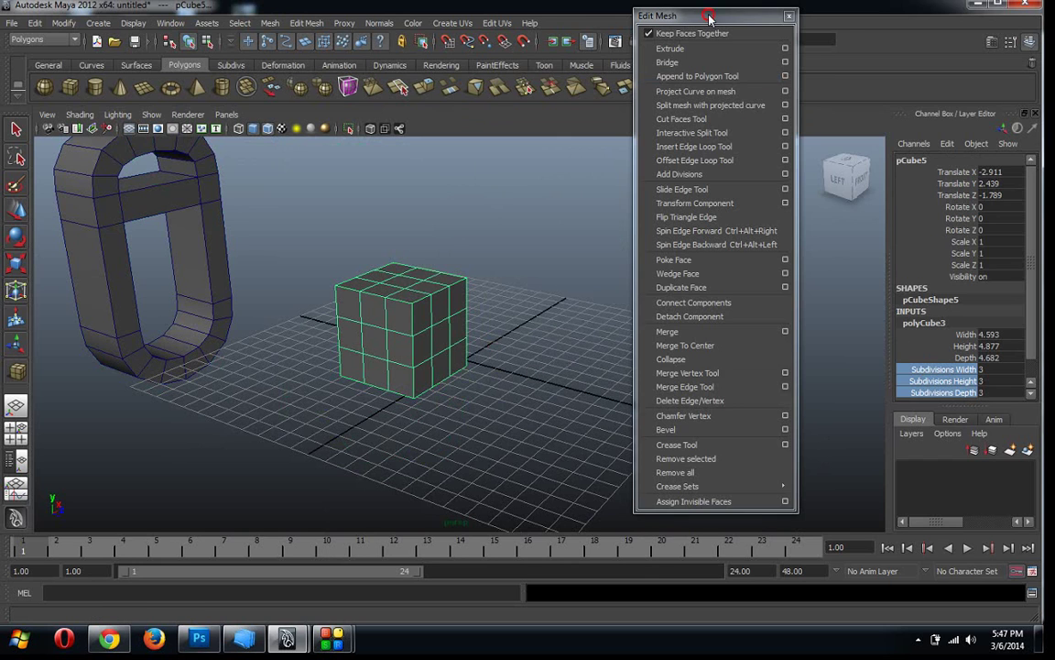
Maximize a single flat front view and pan so the cube sits up-left
drag(641, 15, 821, 72)
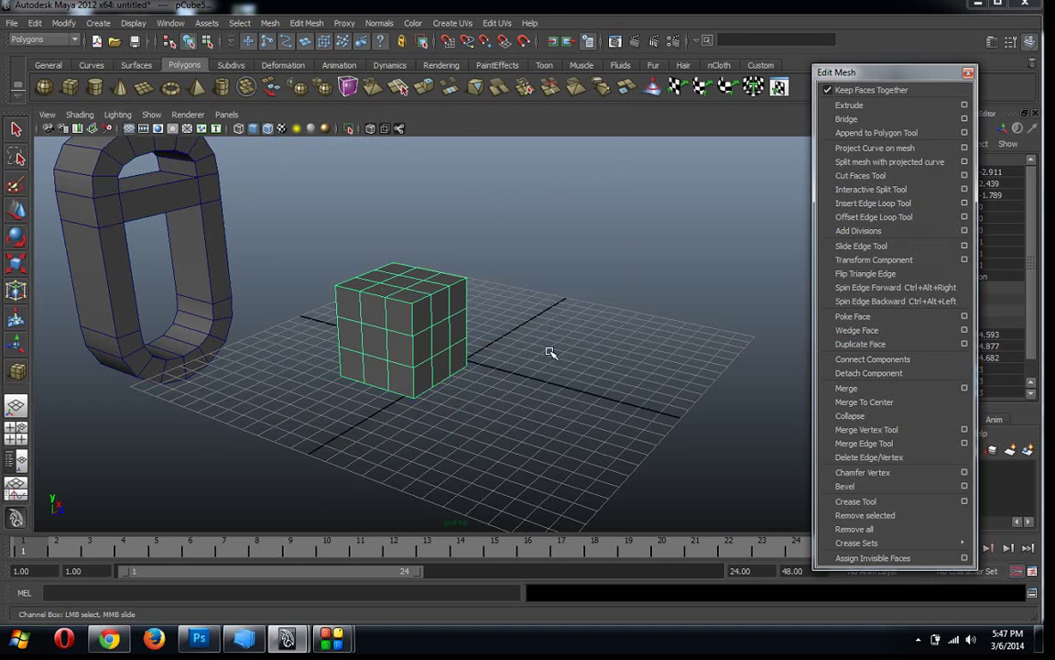
click(430, 422)
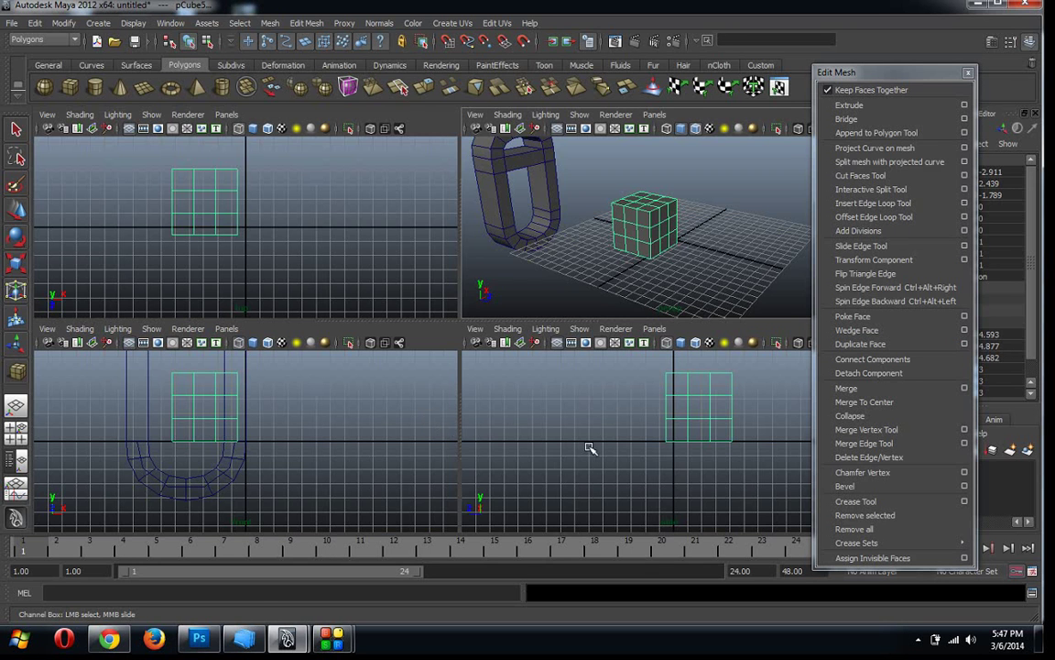
key(space)
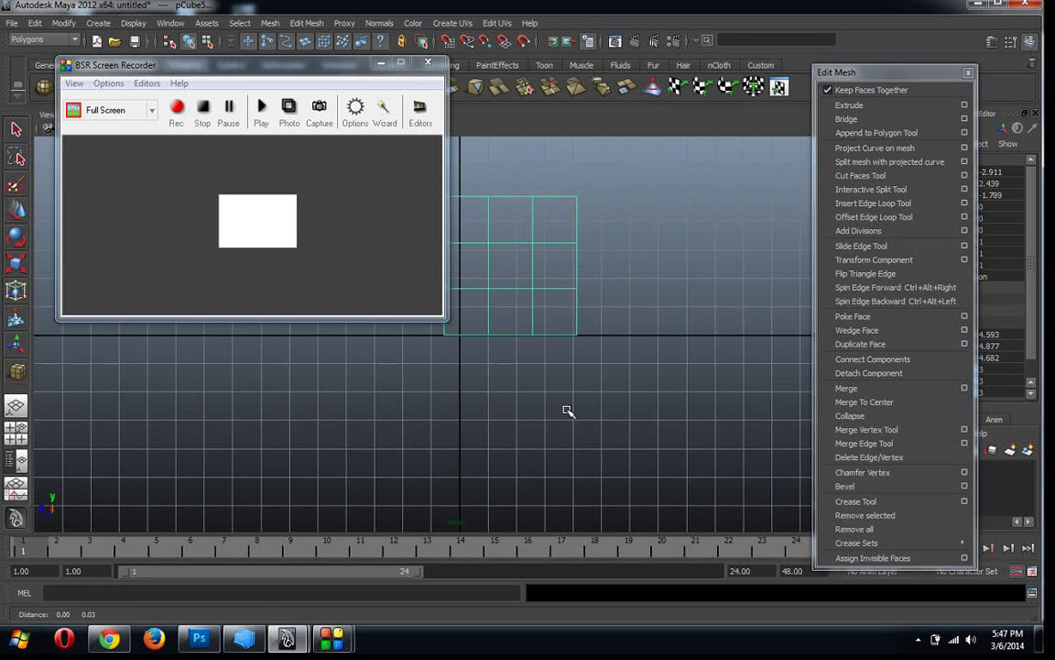
click(379, 63)
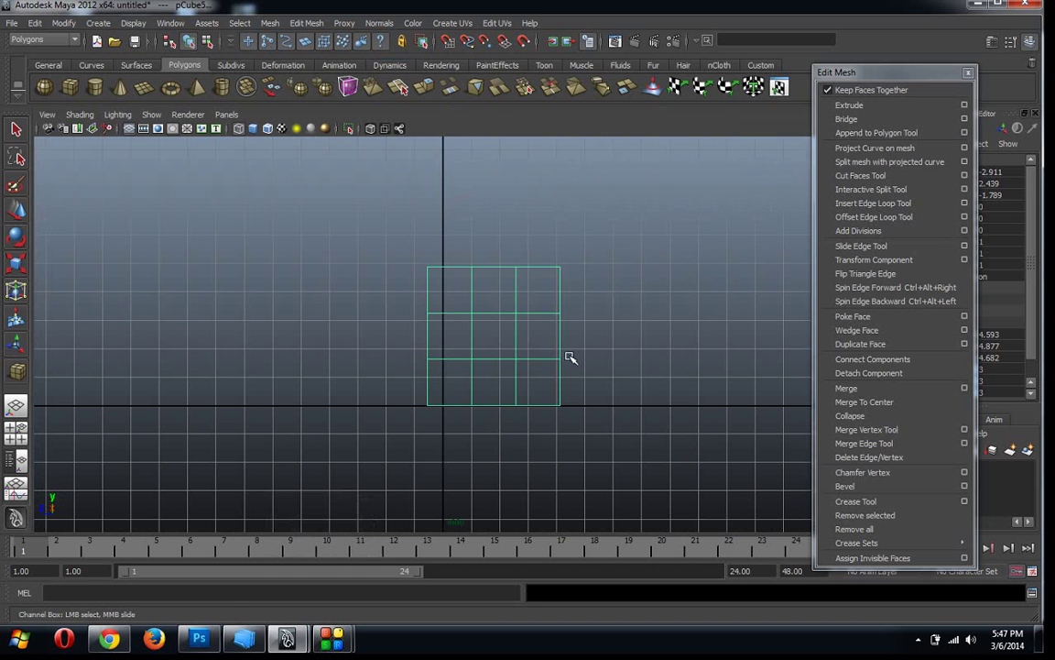
mouse_move(569, 357)
alt+middle_down()
mouse_move(471, 300)
mouse_move(407, 289)
mouse_move(277, 310)
alt+middle_up()
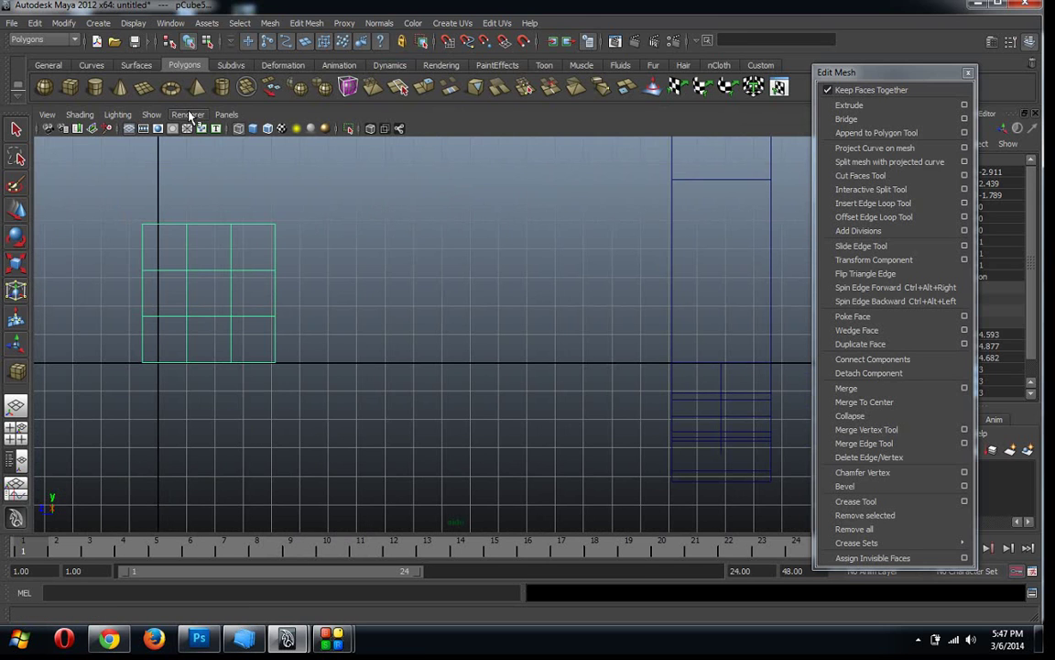
Try drawing an EP curve from the cube's side, then undo the straight-segmented attempt
click(91, 65)
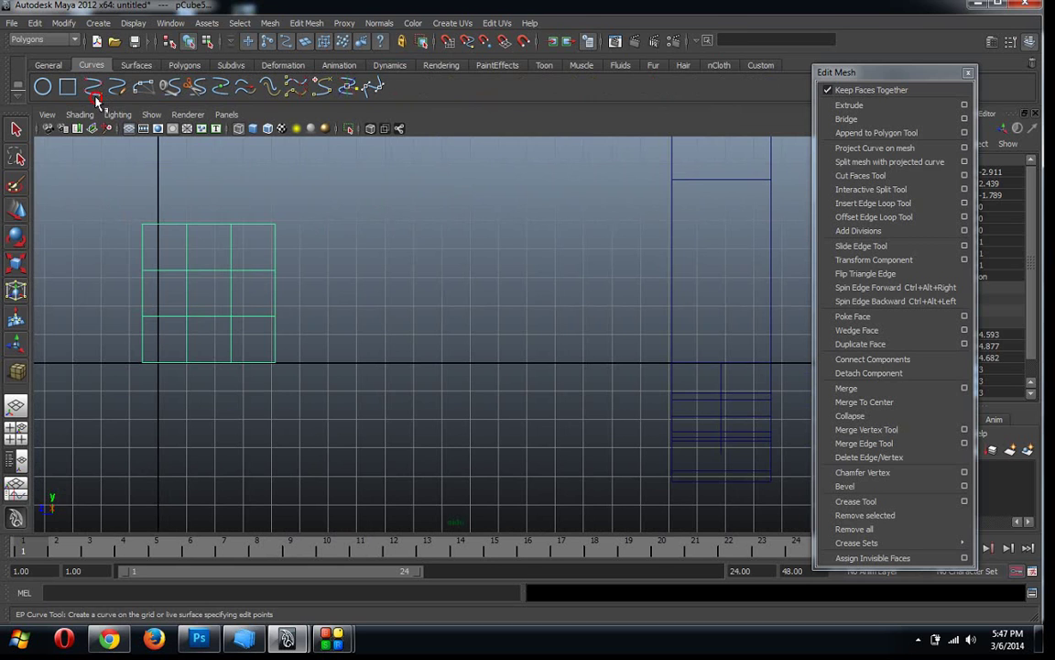
click(93, 89)
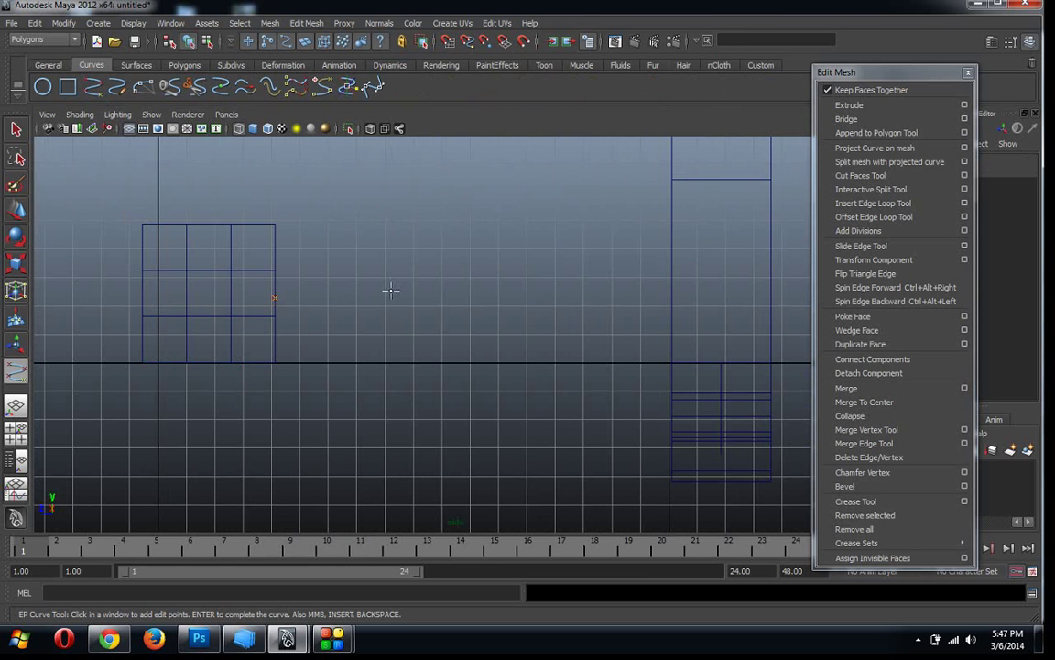
click(275, 296)
click(430, 263)
click(609, 264)
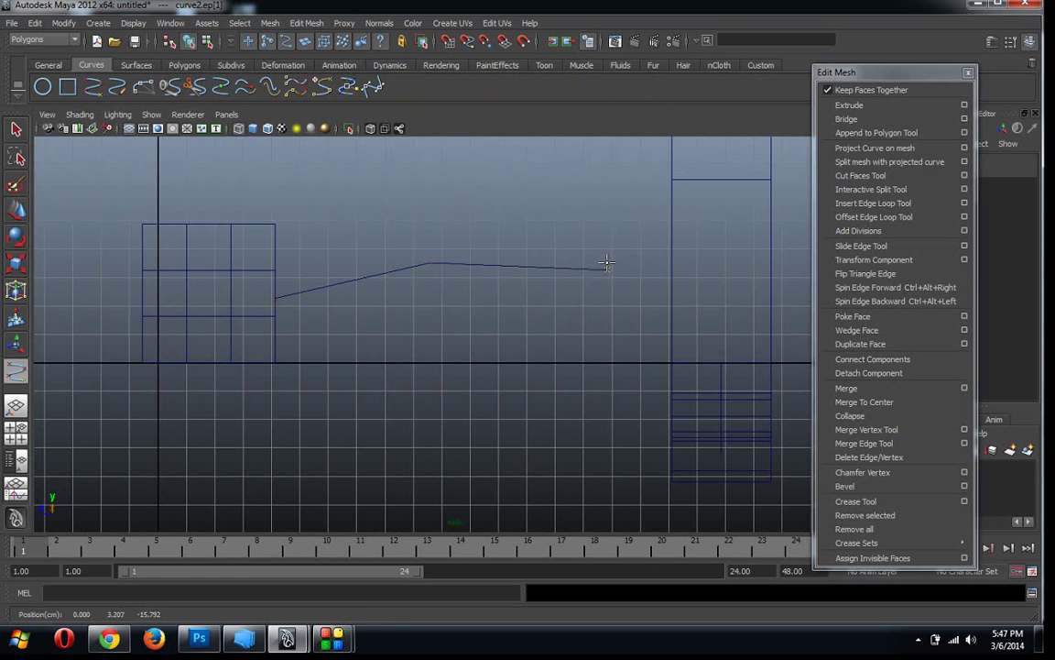
click(713, 342)
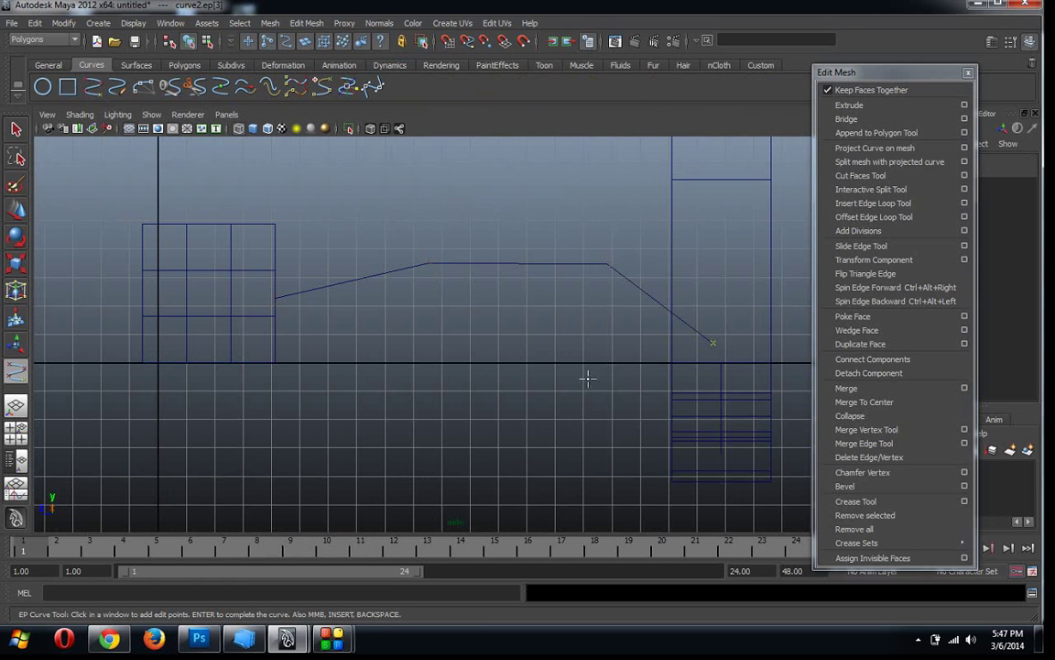
key(ctrl+z)
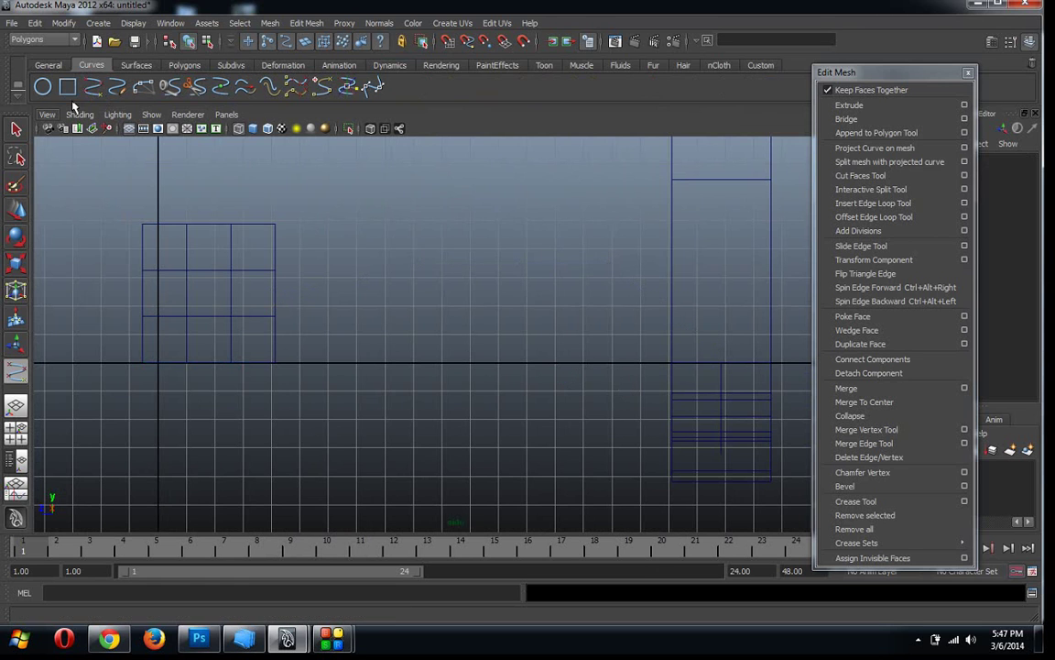
Set the EP Curve Tool's curve degree to 3 Cubic
double_click(92, 87)
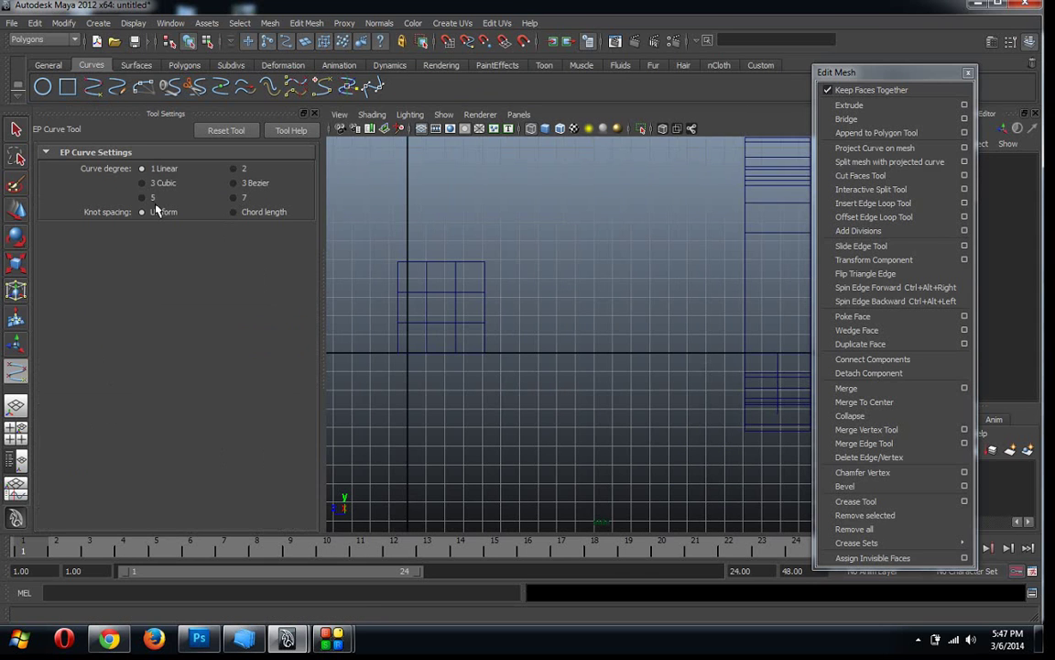
click(142, 183)
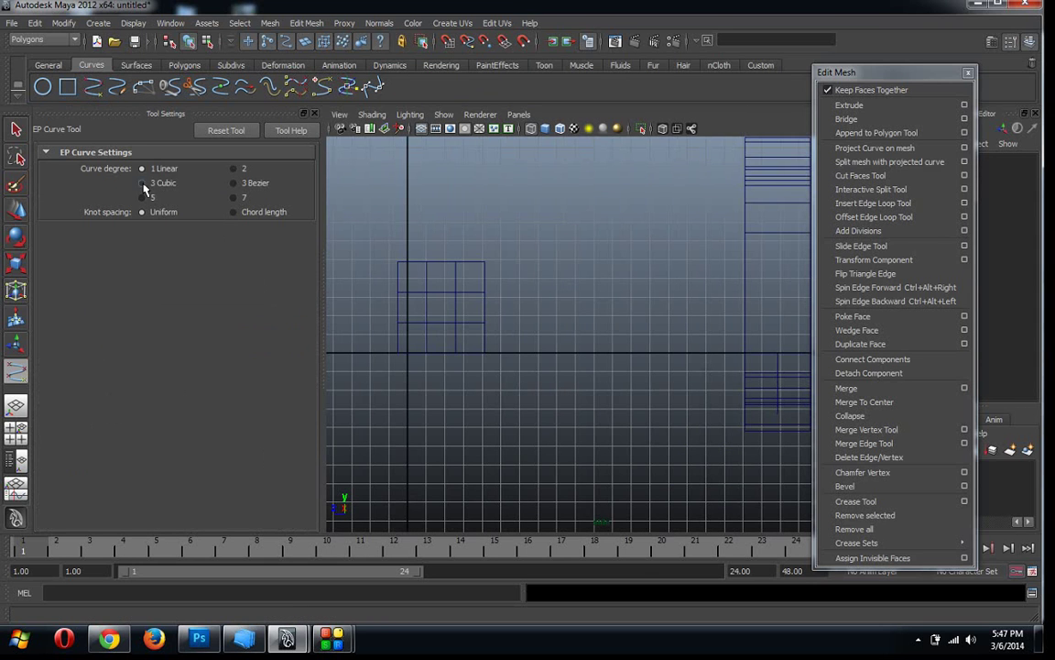
click(314, 113)
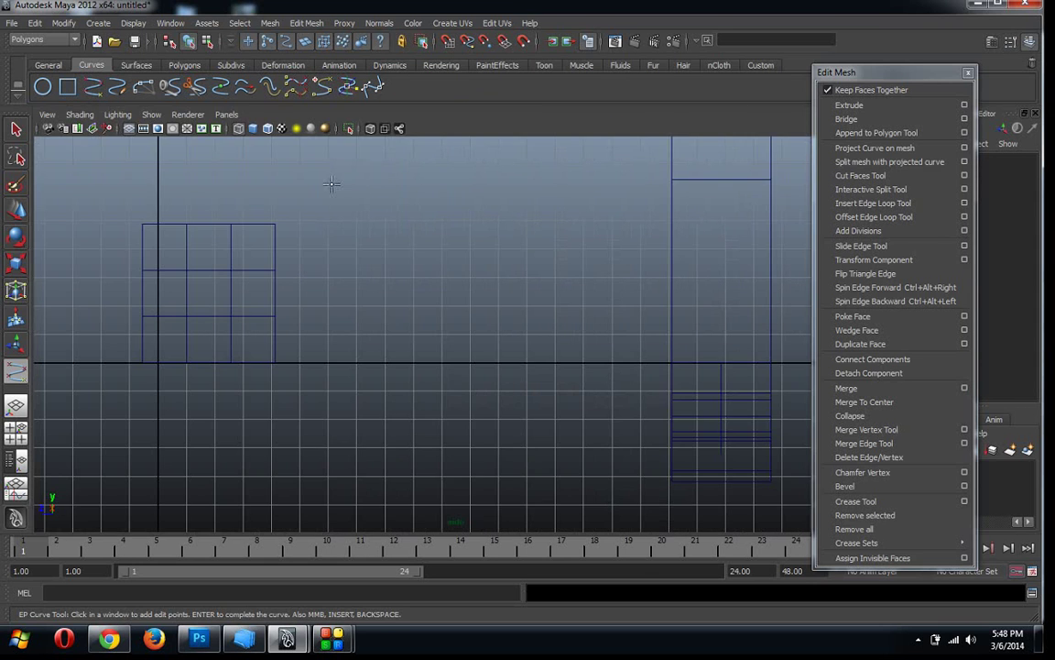
Start a cubic curve at the cube's right edge, arcing up, right, then down
click(274, 291)
click(382, 238)
click(483, 228)
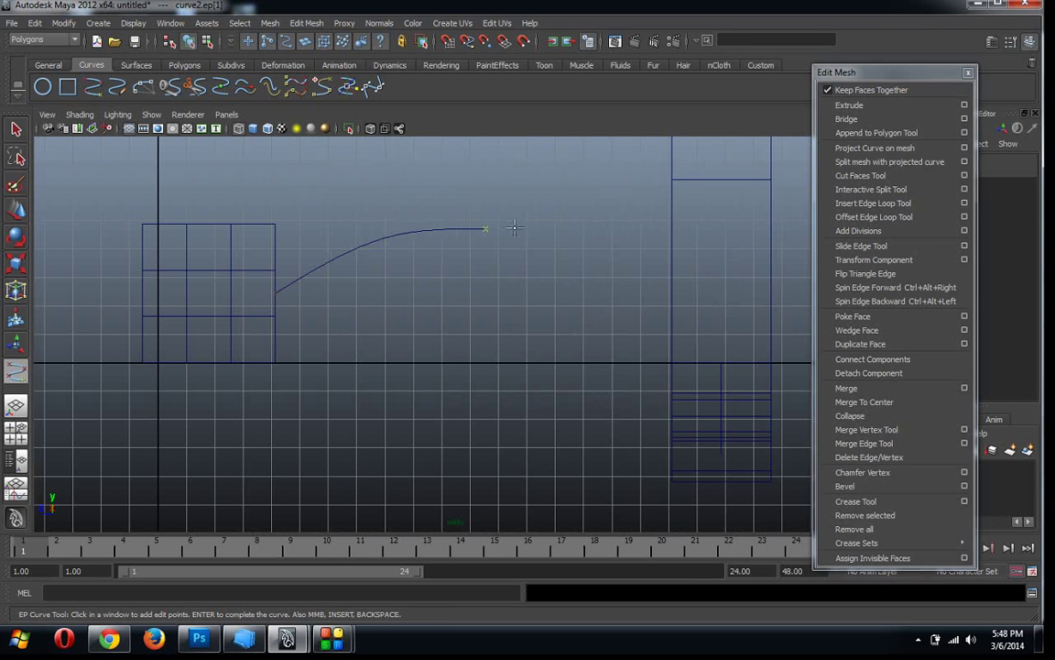
click(516, 228)
click(596, 242)
click(653, 280)
click(671, 365)
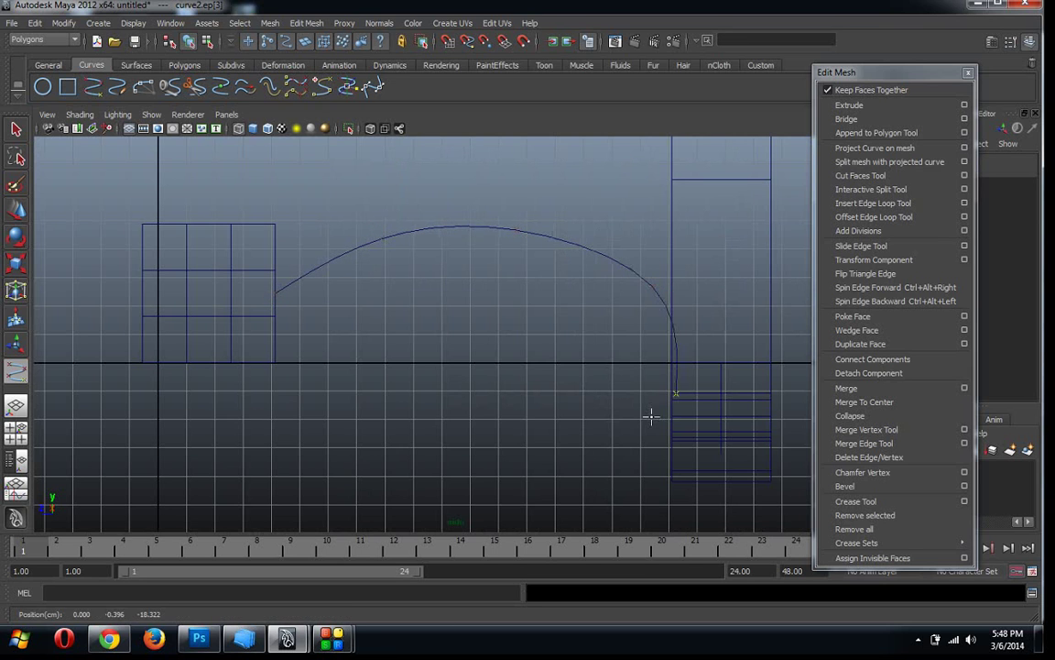
click(664, 403)
Sweep the curve back left and up, hooking its end into a spiral, and finish it
click(605, 418)
click(447, 368)
click(468, 325)
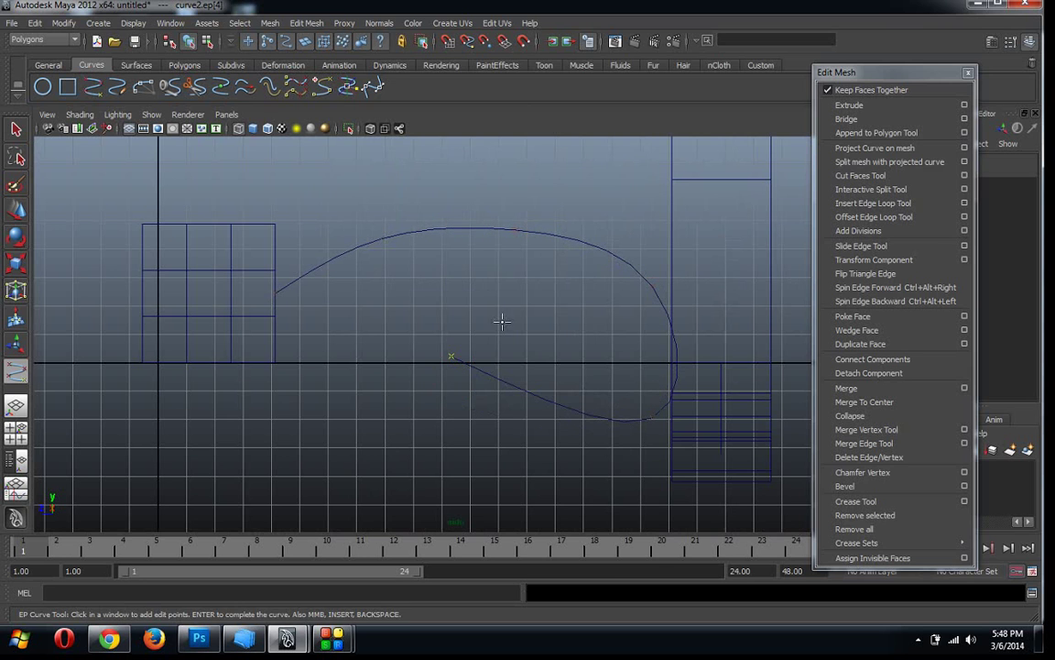
click(522, 293)
click(463, 254)
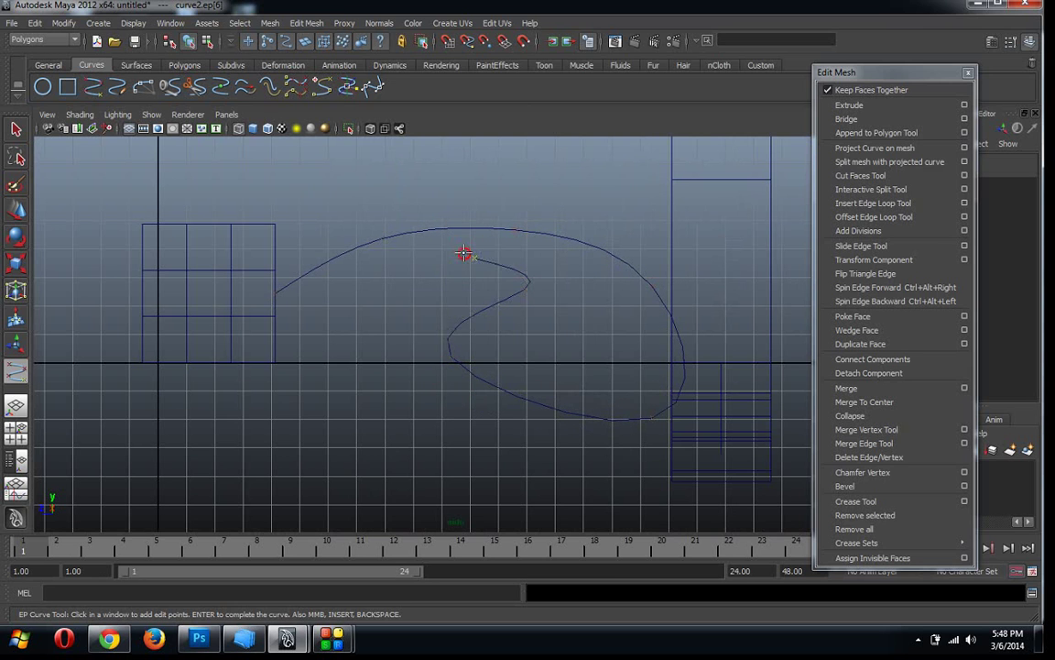
key(w)
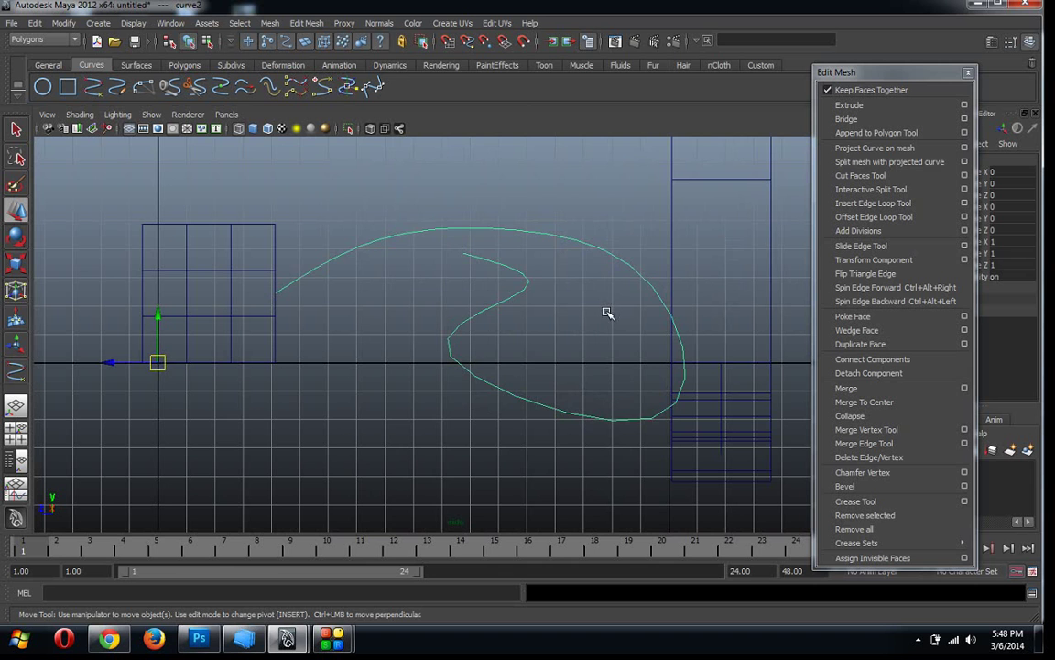
key(space)
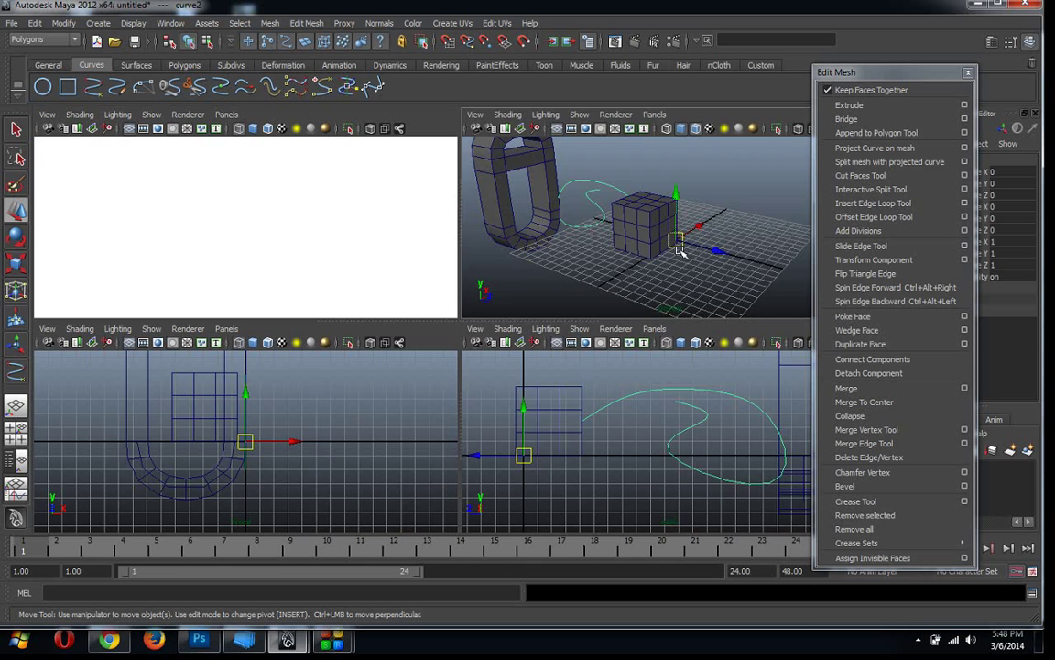
In the enlarged perspective view, select the cube's side face where the curve starts
key(space)
mouse_move(549, 325)
alt+mouse_down()
mouse_move(424, 370)
mouse_move(330, 377)
mouse_move(220, 346)
mouse_move(426, 358)
mouse_move(464, 350)
alt+mouse_up()
click(430, 358)
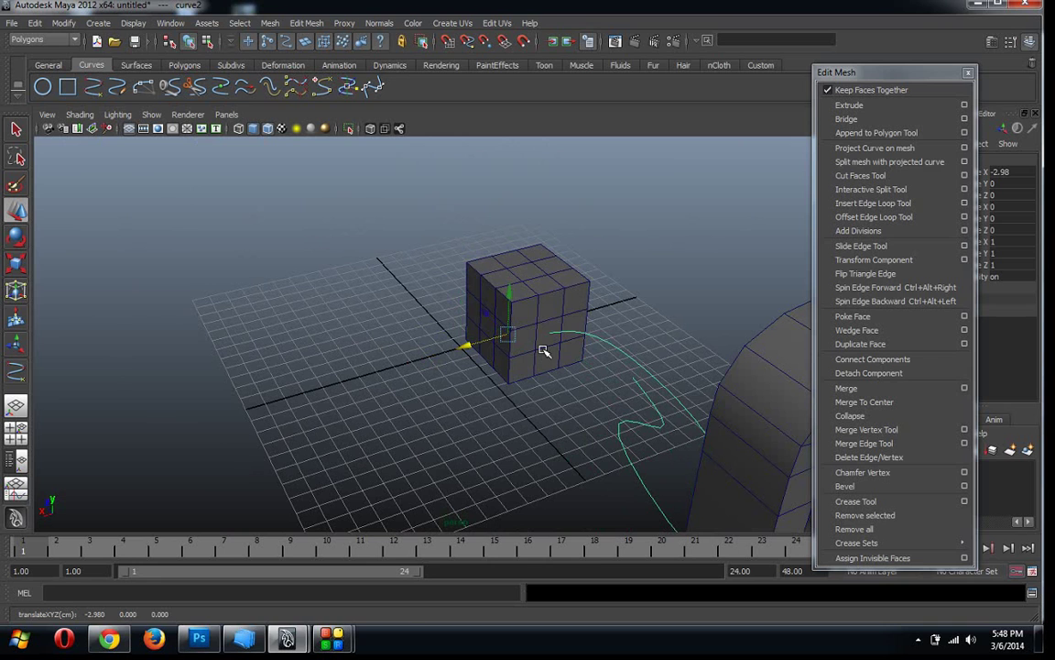
right_drag(544, 351, 542, 366)
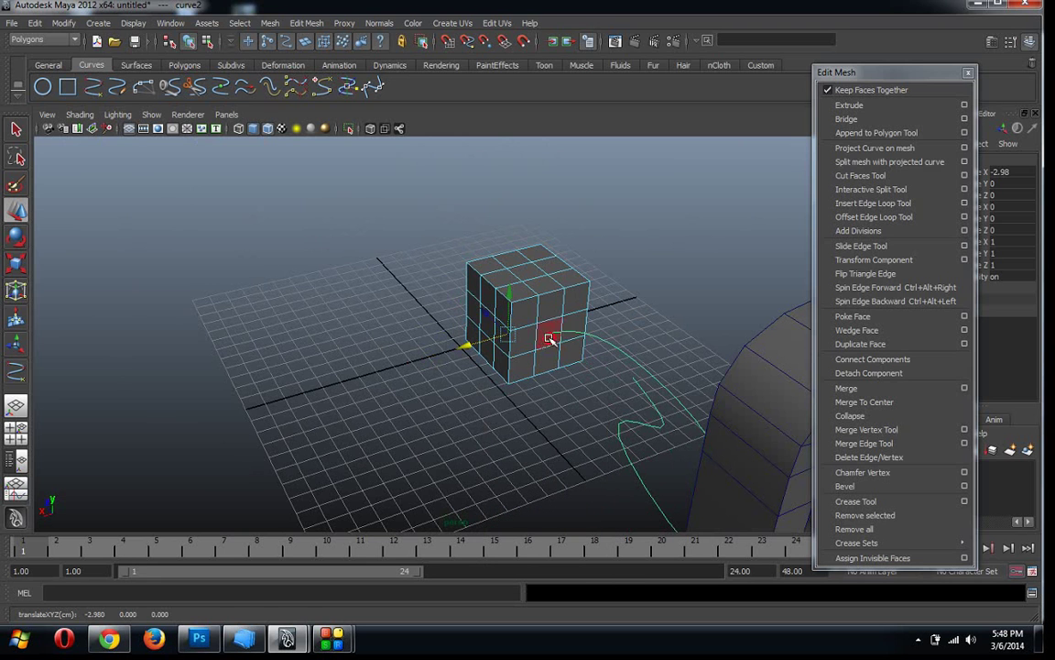
click(632, 359)
Add the spiral curve to the face selection
alt+drag(642, 372, 453, 374)
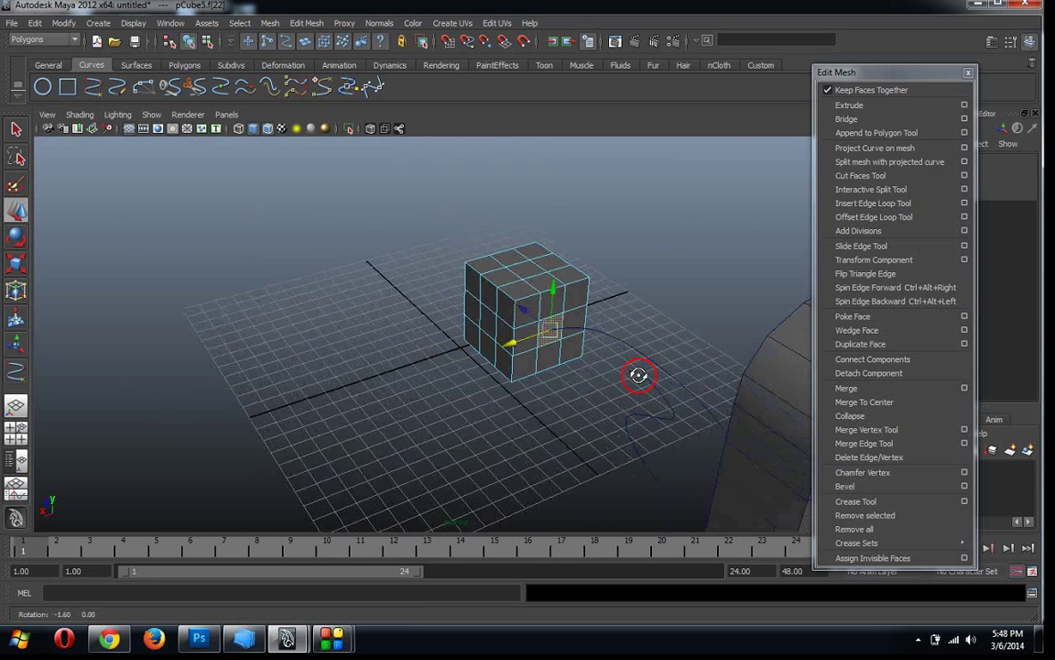
mouse_move(454, 373)
alt+right_down()
mouse_move(526, 376)
mouse_move(513, 288)
alt+right_up()
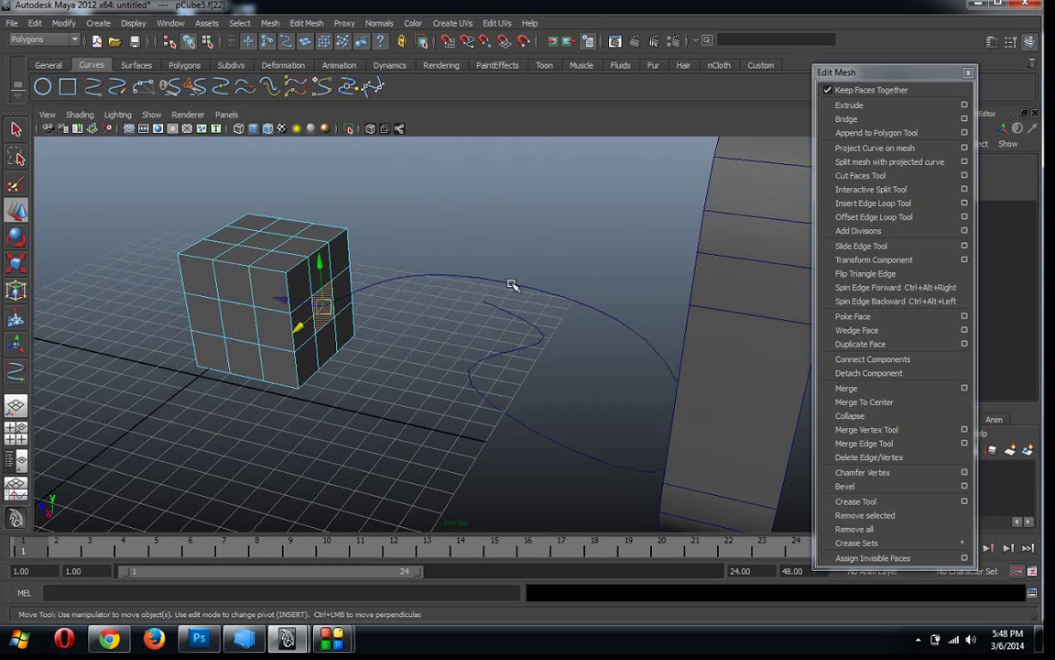
click(513, 288)
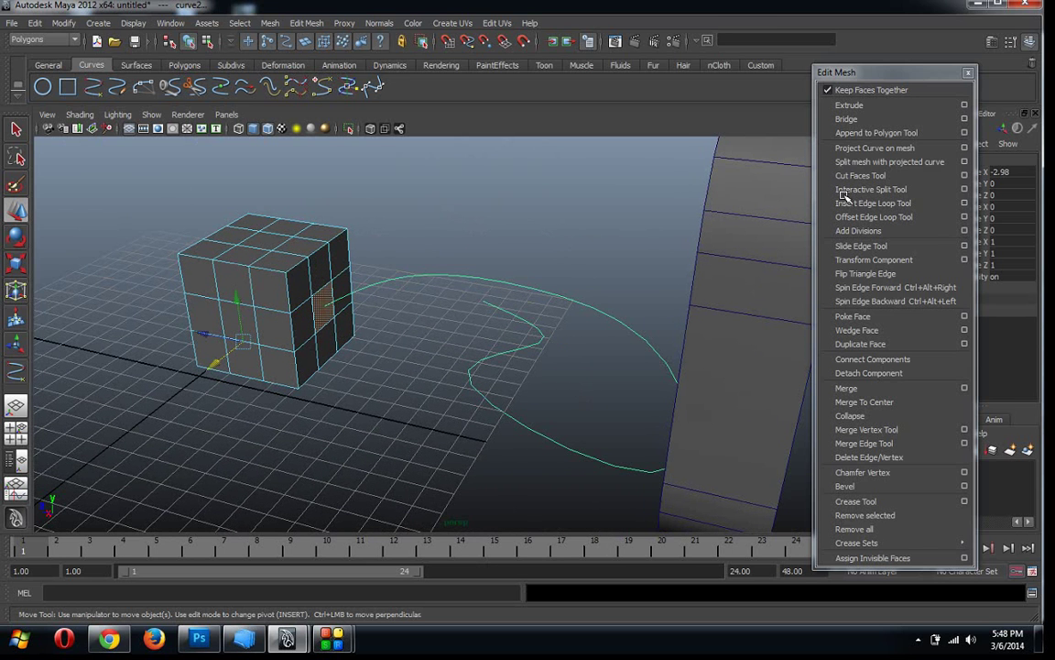
Extrude the face along curve2 with 30 divisions, 180° twist and about 0.37 taper
click(965, 106)
text(30)
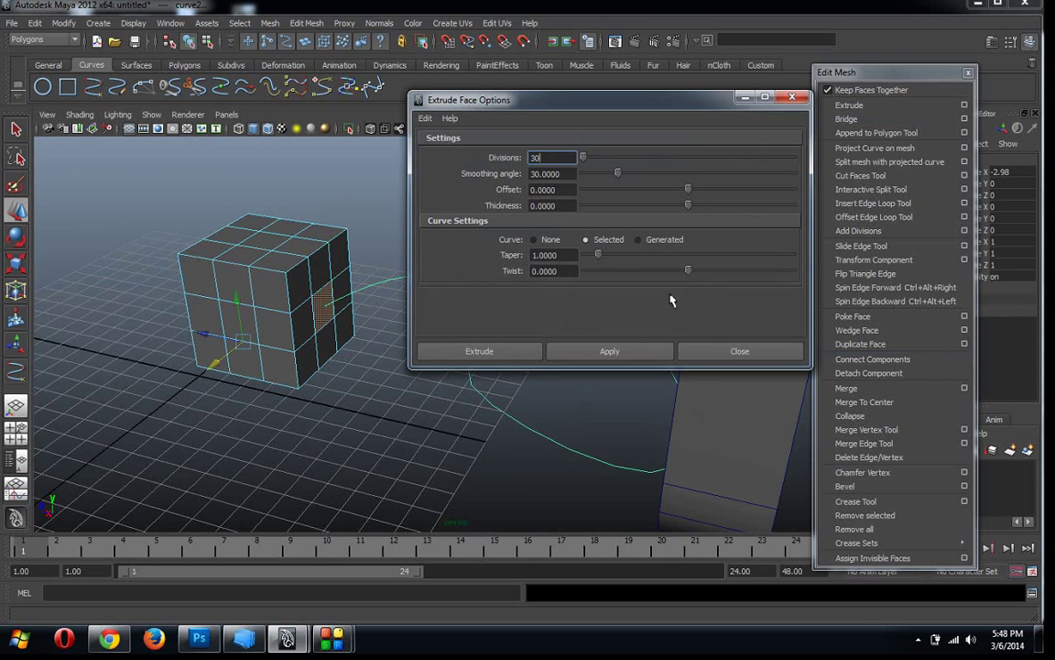
drag(518, 99, 677, 56)
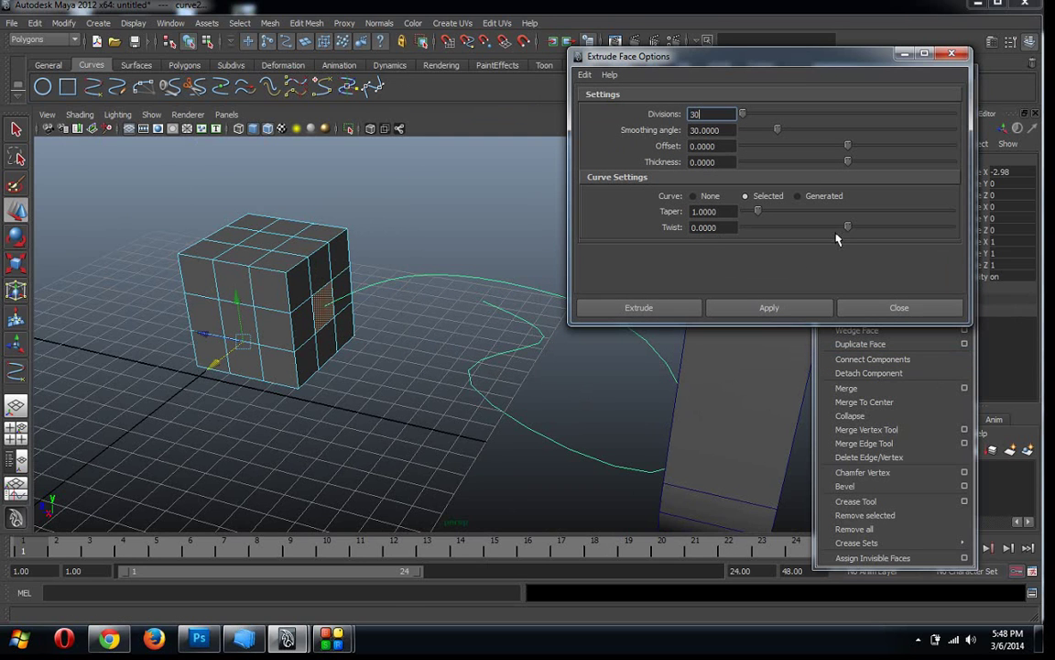
drag(848, 227, 953, 228)
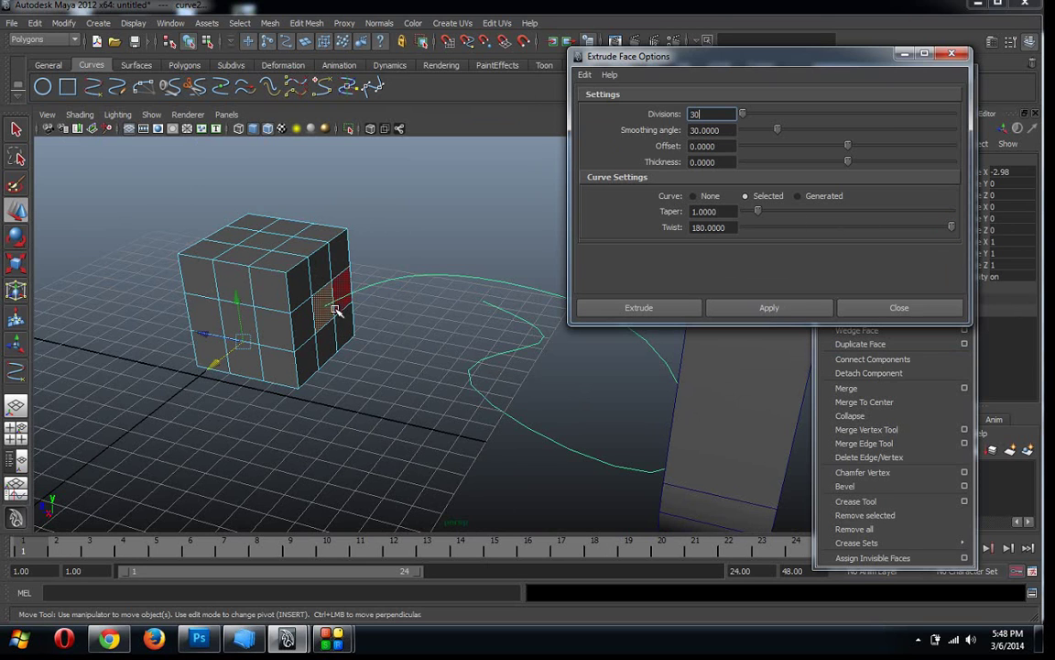
drag(759, 213, 745, 223)
click(771, 309)
click(861, 307)
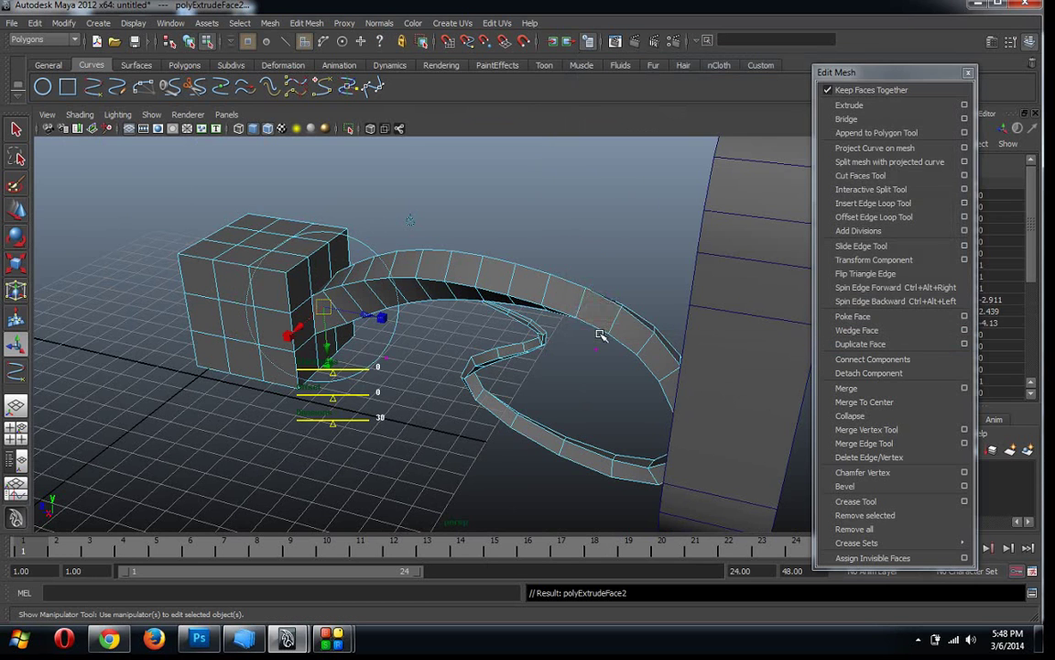
mouse_move(600, 335)
alt+mouse_down()
mouse_move(618, 327)
mouse_move(531, 342)
mouse_move(528, 354)
alt+mouse_up()
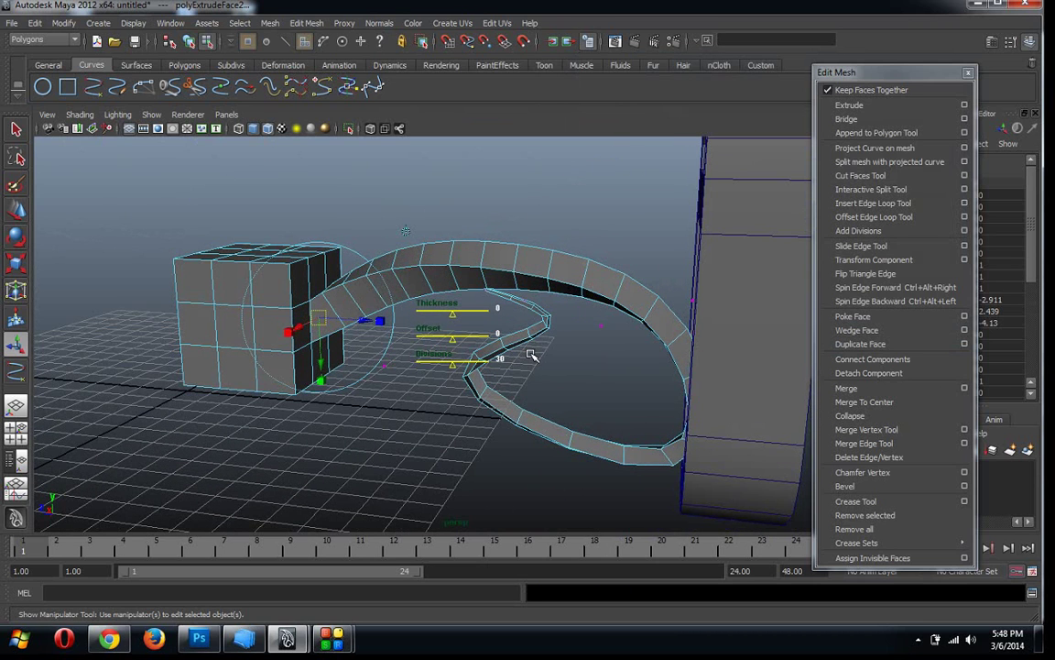